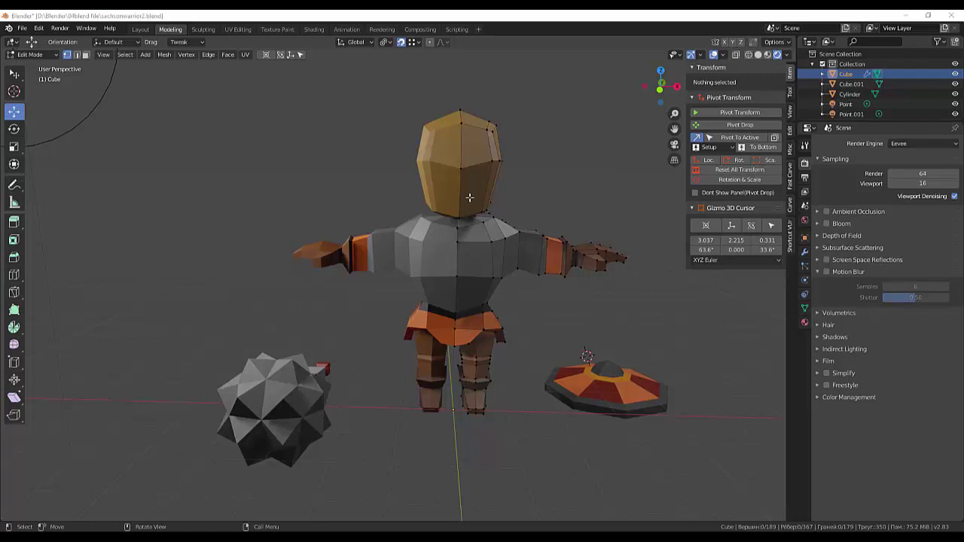
Step: Toggle the Point and Point.001 lights' visibility while orbiting around the character
middle_drag(561, 198, 479, 196)
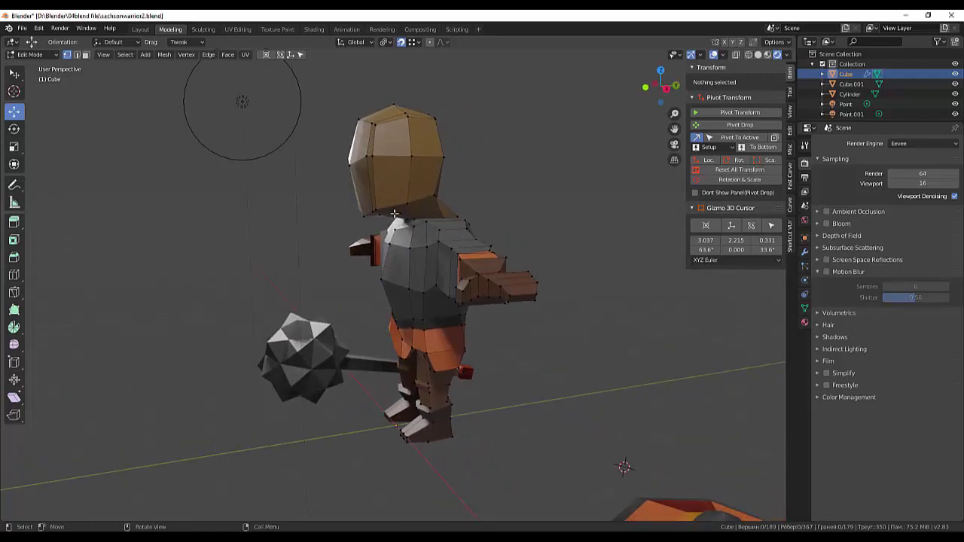
click(956, 104)
click(956, 114)
click(956, 114)
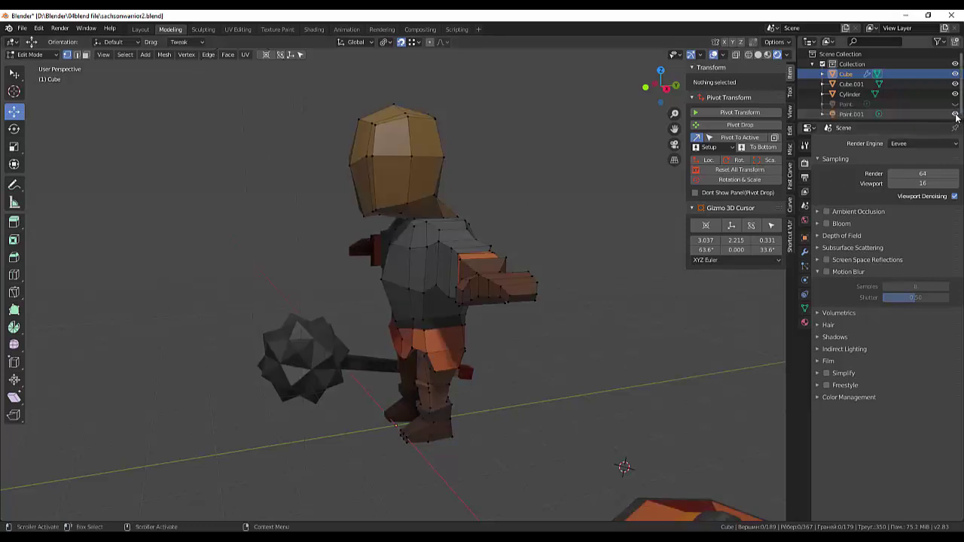
middle_drag(536, 178, 620, 177)
click(955, 104)
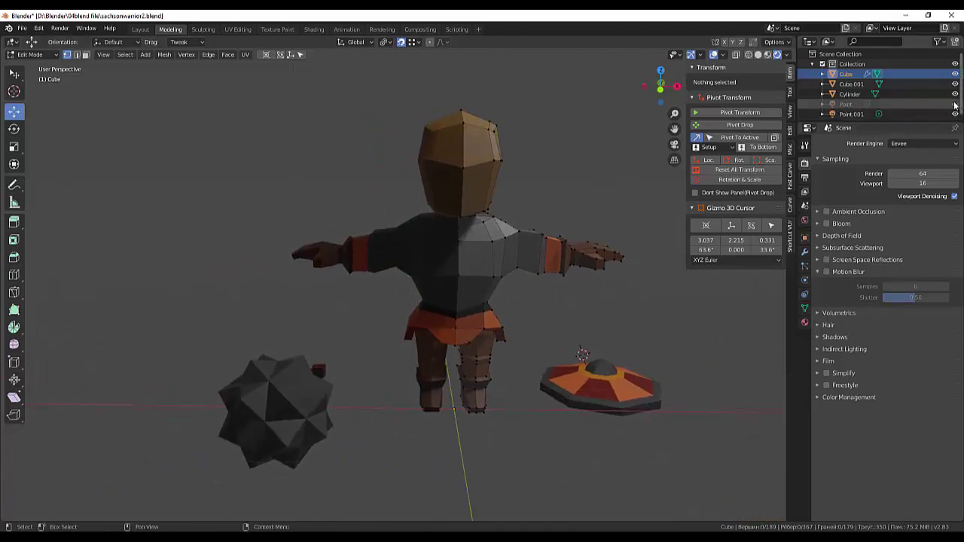
middle_drag(642, 160, 509, 193)
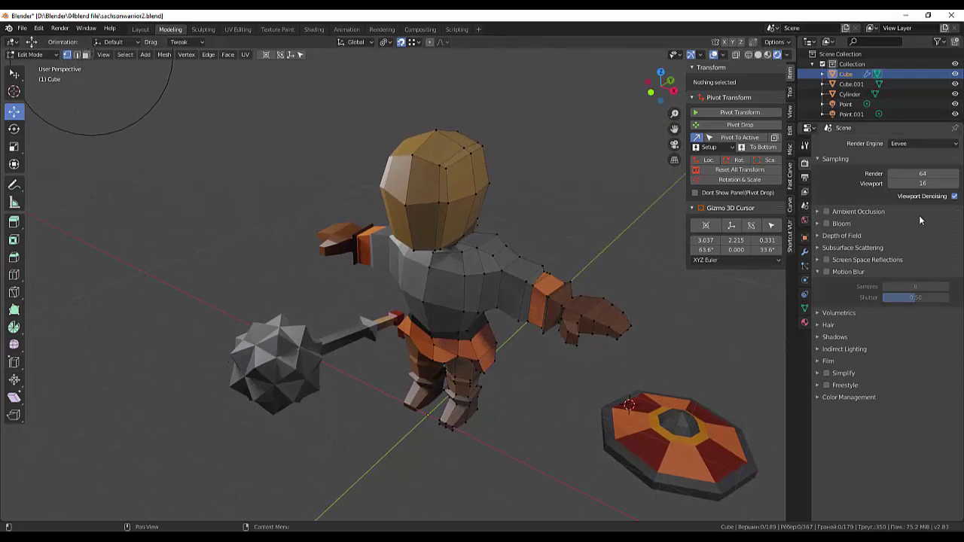
click(852, 106)
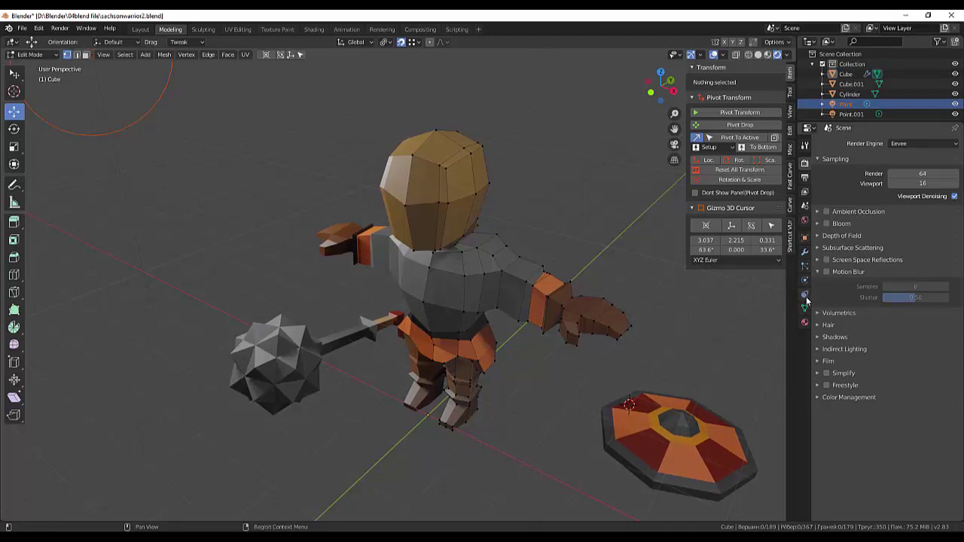
ctrl+click(865, 106)
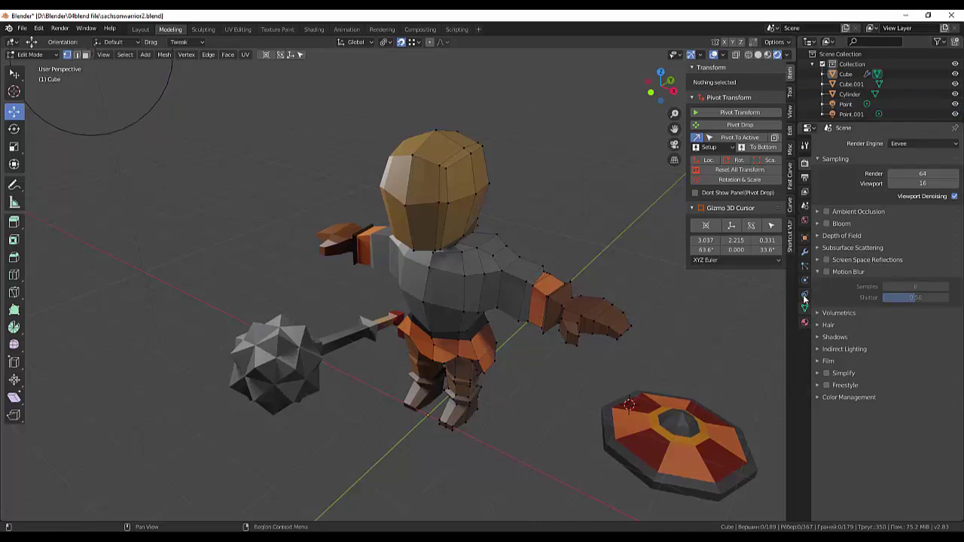
Step: Switch to Object Mode and uncheck Shadow on both Point and Point.001
click(30, 54)
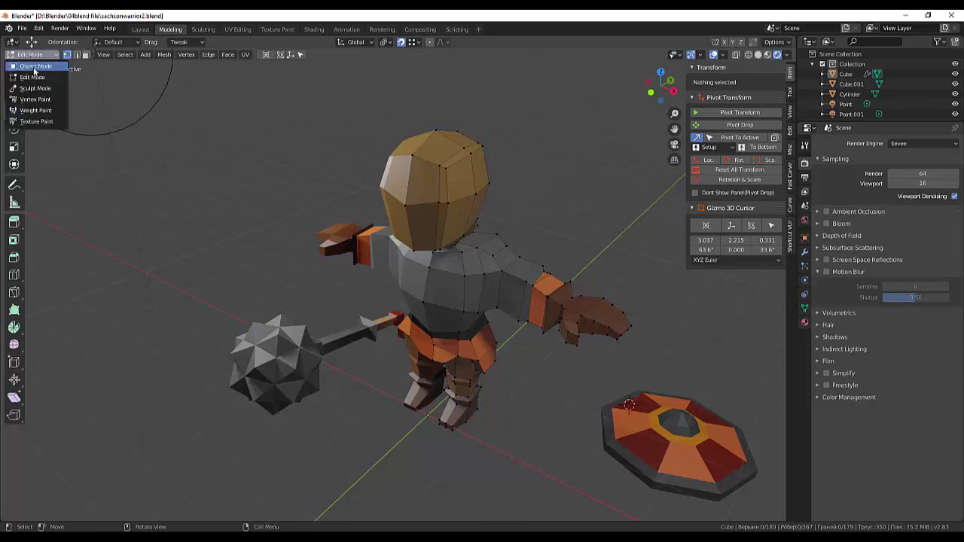
click(34, 66)
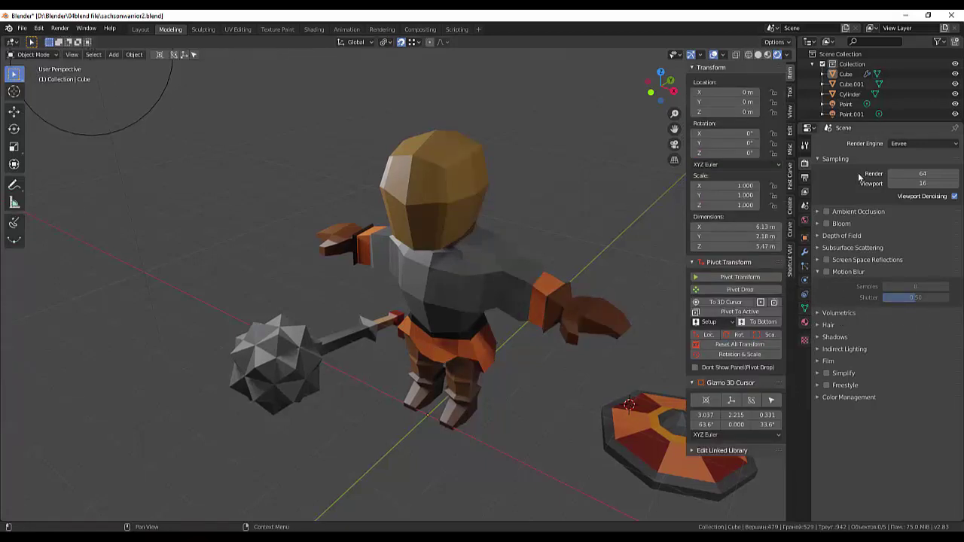
click(847, 104)
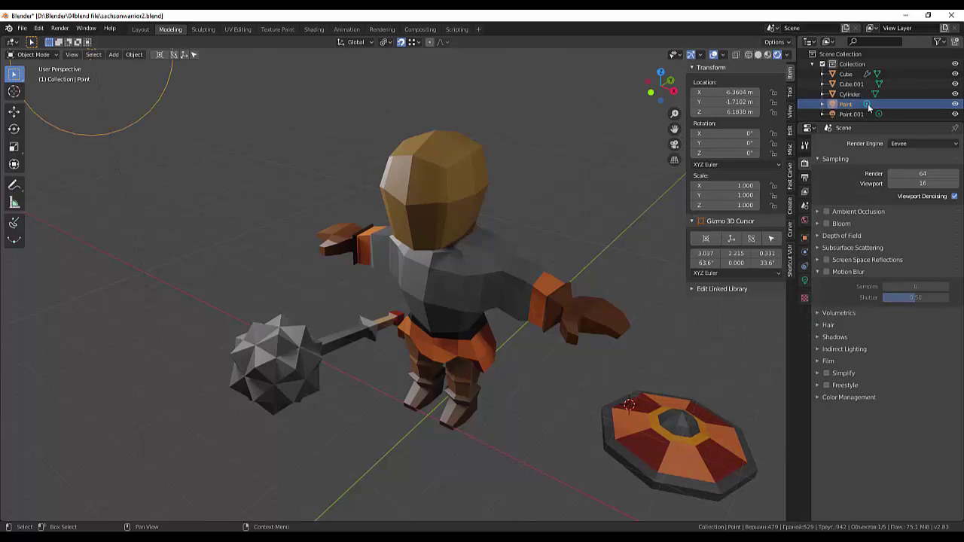
click(868, 105)
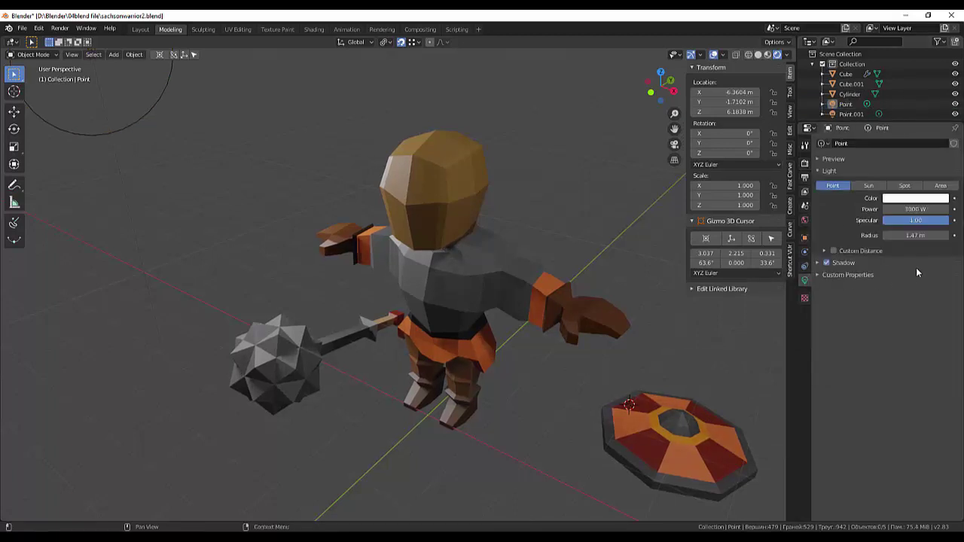
click(828, 263)
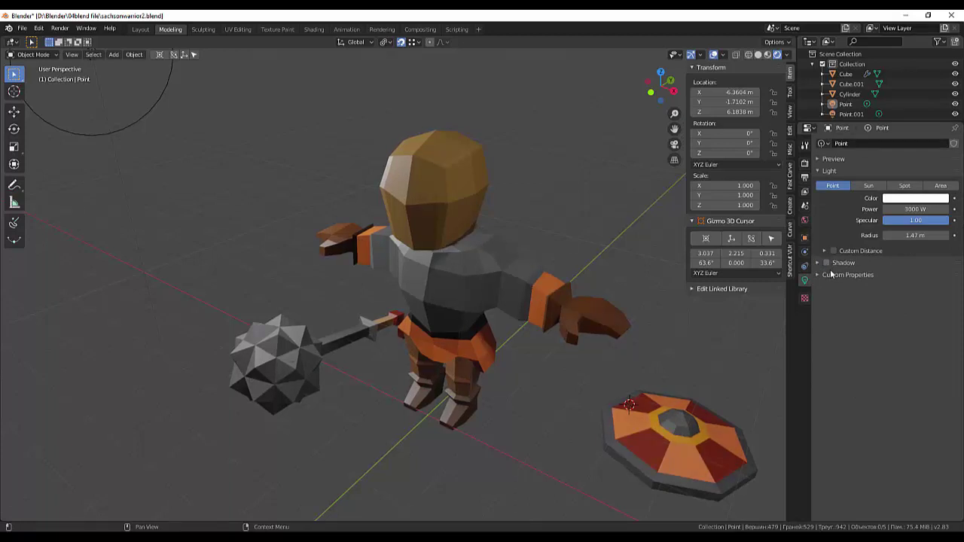
click(848, 114)
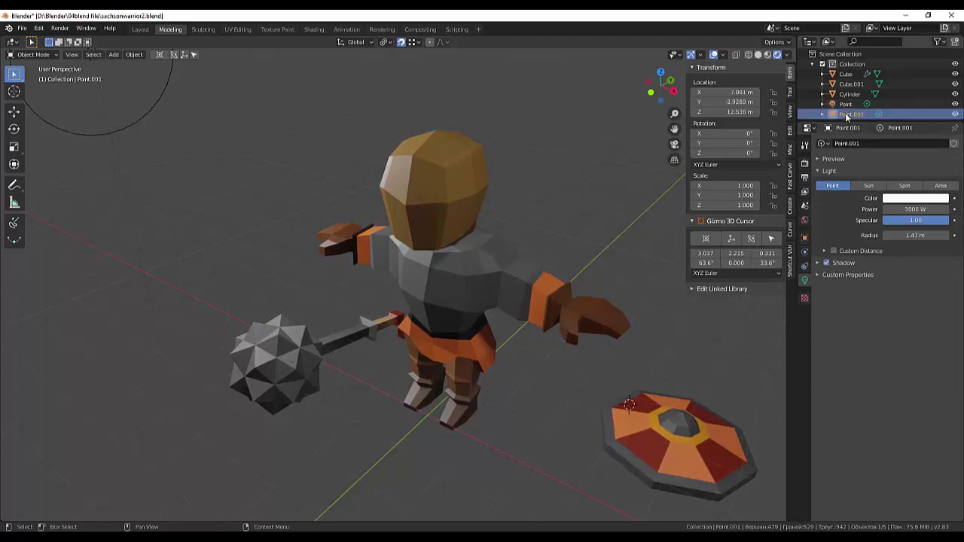
click(827, 262)
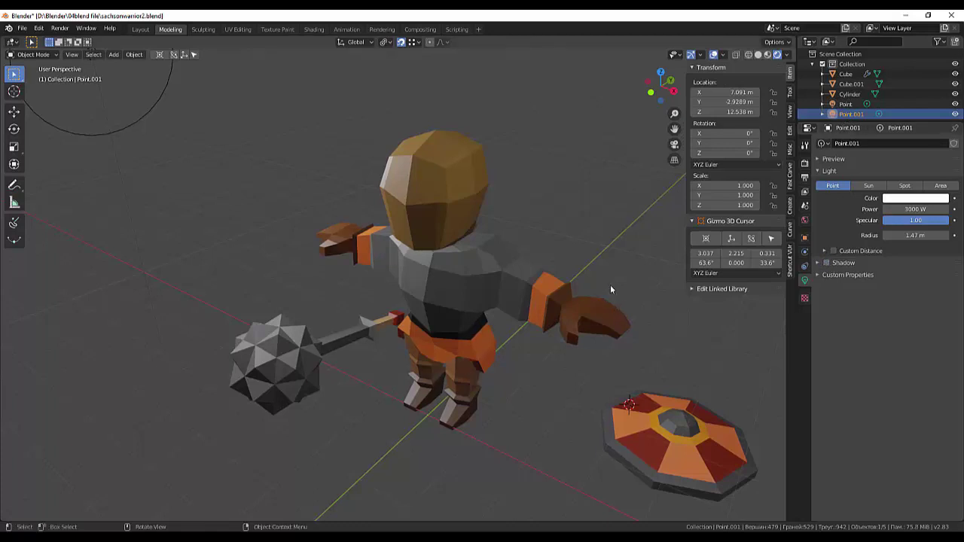
Step: Orbit and zoom around the warrior and select the character body mesh
mouse_move(602, 197)
middle_down()
mouse_move(641, 139)
mouse_move(575, 156)
mouse_move(617, 156)
mouse_move(603, 153)
middle_up()
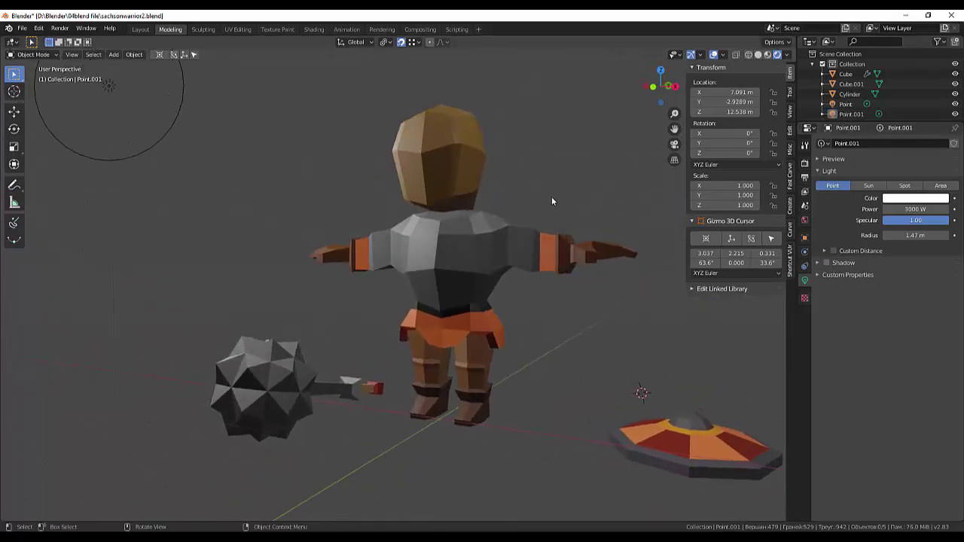
scroll(523, 166, up, 3)
mouse_move(525, 165)
middle_down()
mouse_move(685, 176)
mouse_move(501, 195)
mouse_move(533, 189)
mouse_move(514, 167)
mouse_move(497, 170)
middle_up()
scroll(528, 189, down, 3)
scroll(526, 186, down, 2)
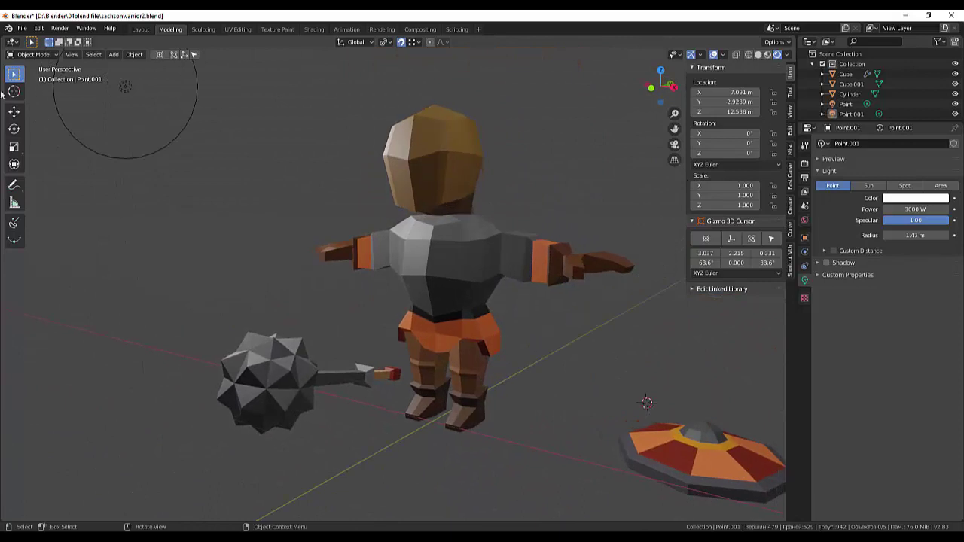
click(33, 54)
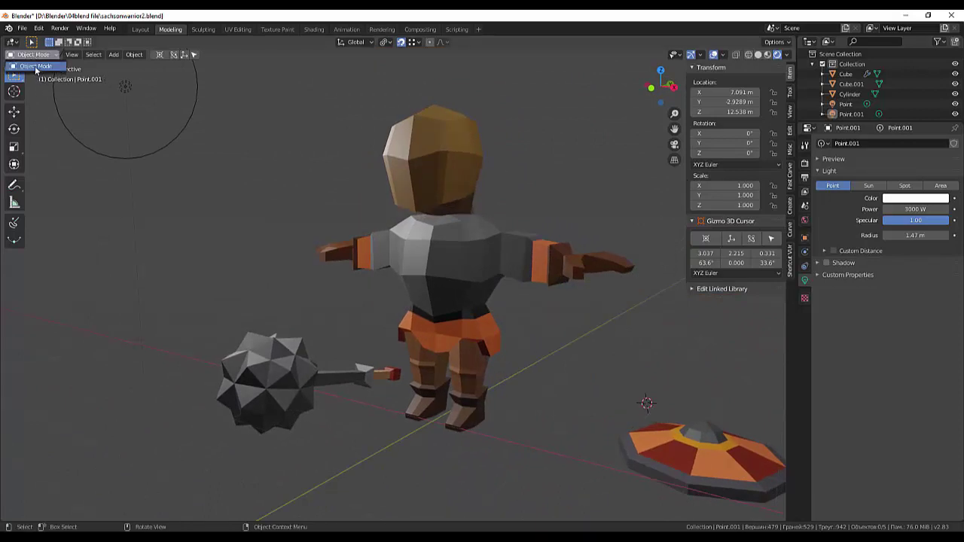
click(35, 66)
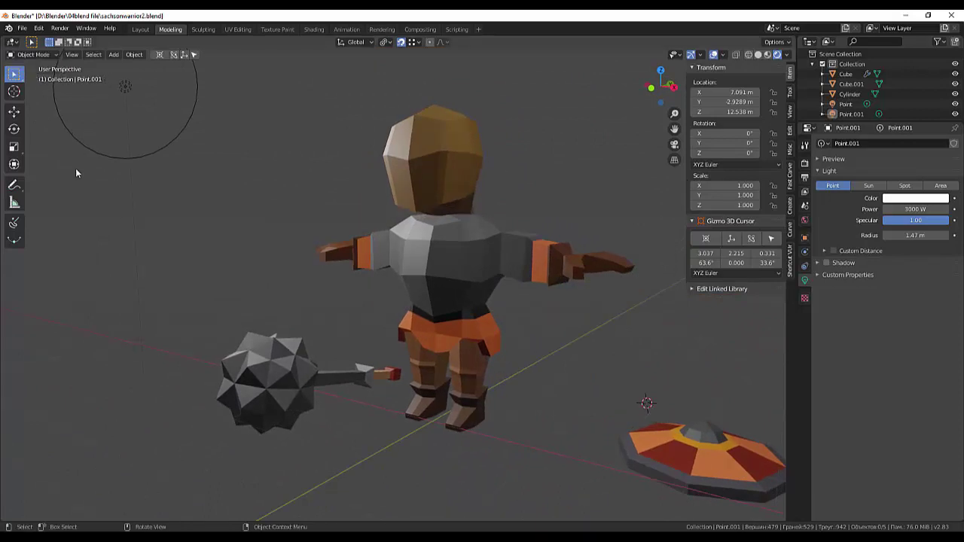
click(466, 273)
Step: Enter Edit Mode on the body mesh and cut a new edge loop around the head
click(33, 54)
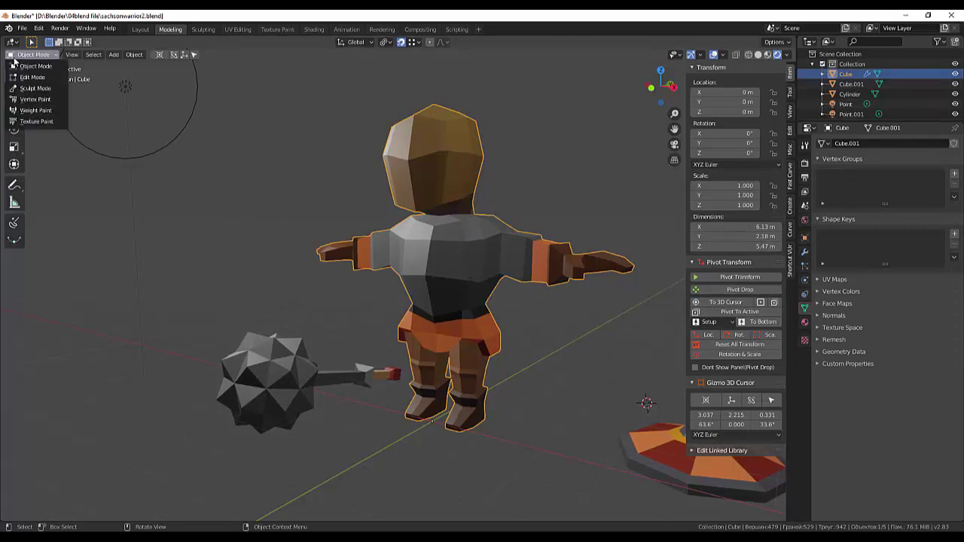
click(33, 77)
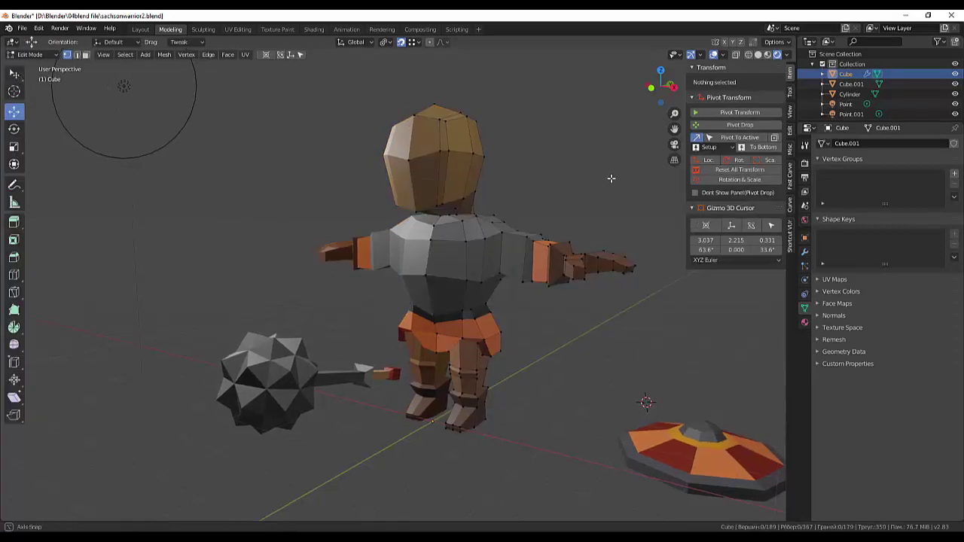
middle_drag(422, 219, 405, 199)
click(431, 197)
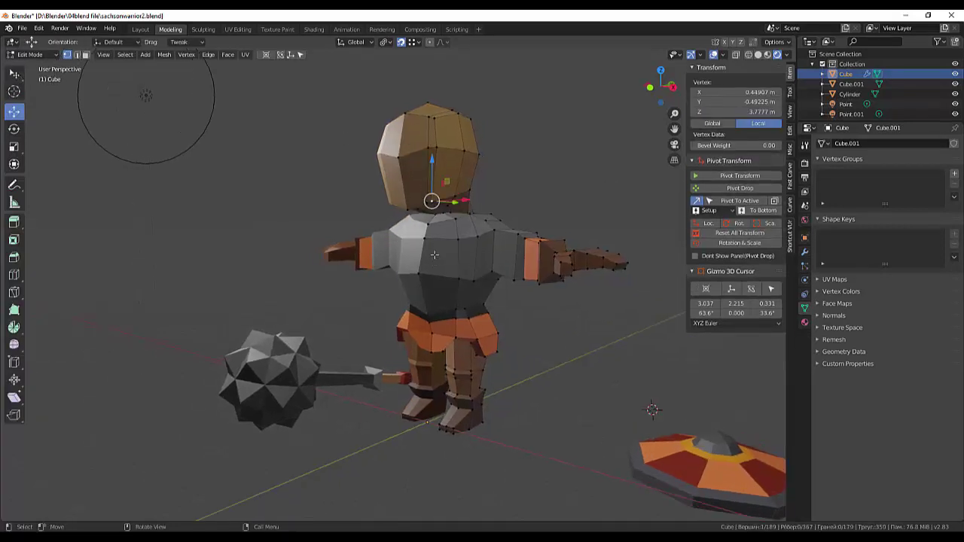
click(78, 55)
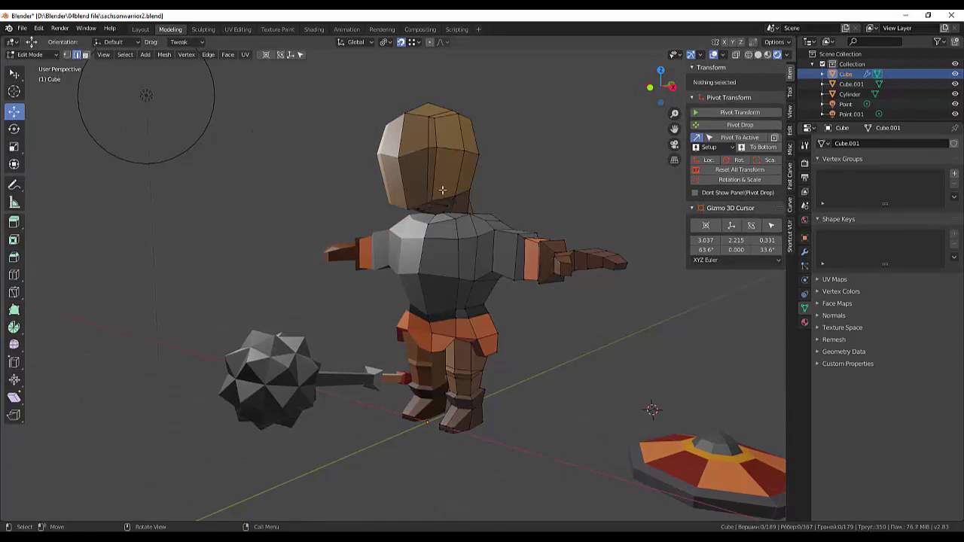
click(434, 183)
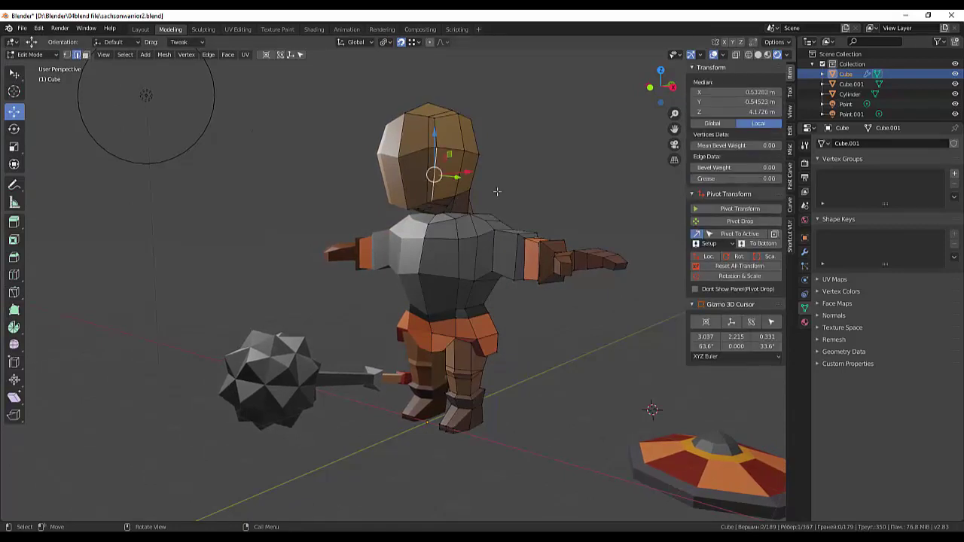
alt+click(421, 180)
key(g)
key(g)
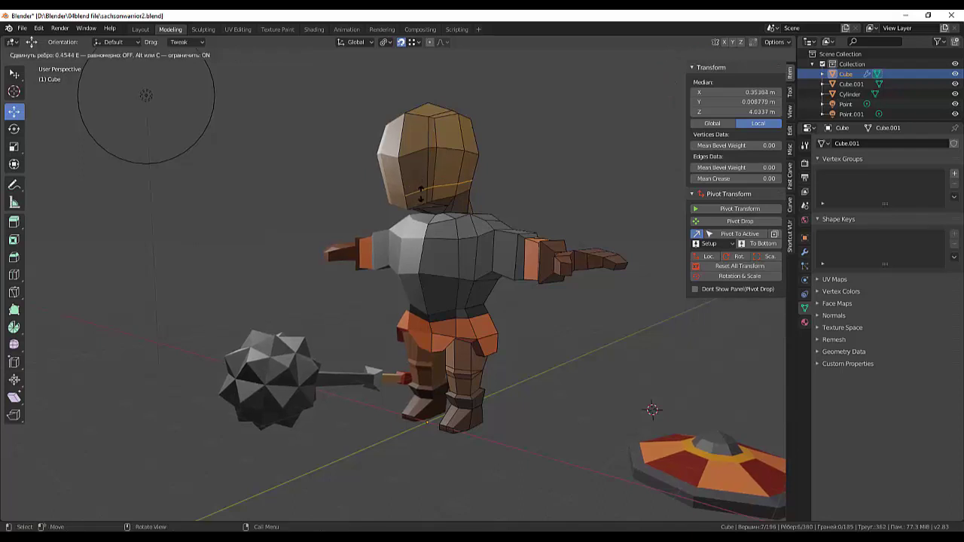
click(421, 188)
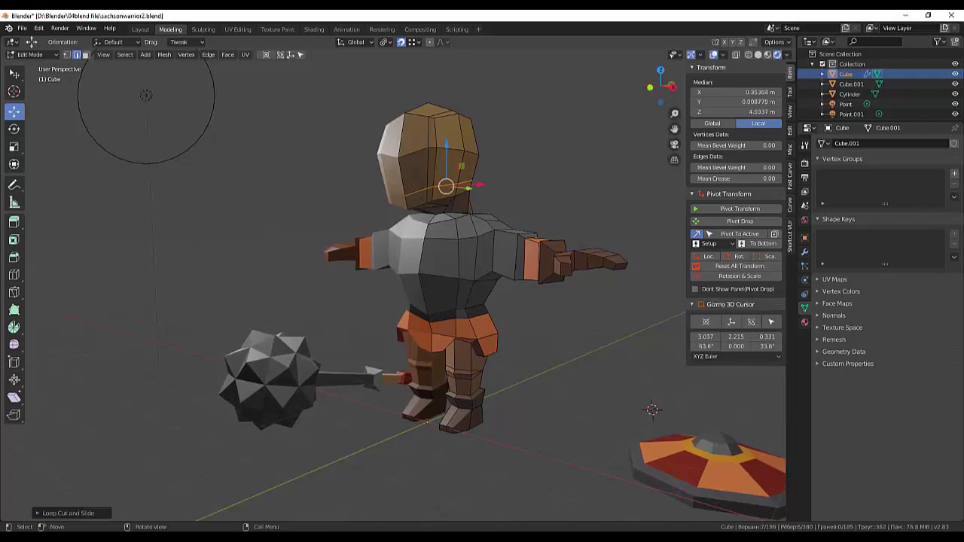
mouse_move(583, 201)
middle_down()
mouse_move(545, 198)
mouse_move(538, 136)
mouse_move(560, 205)
mouse_move(602, 205)
mouse_move(556, 200)
mouse_move(547, 166)
mouse_move(624, 145)
mouse_move(416, 239)
middle_up()
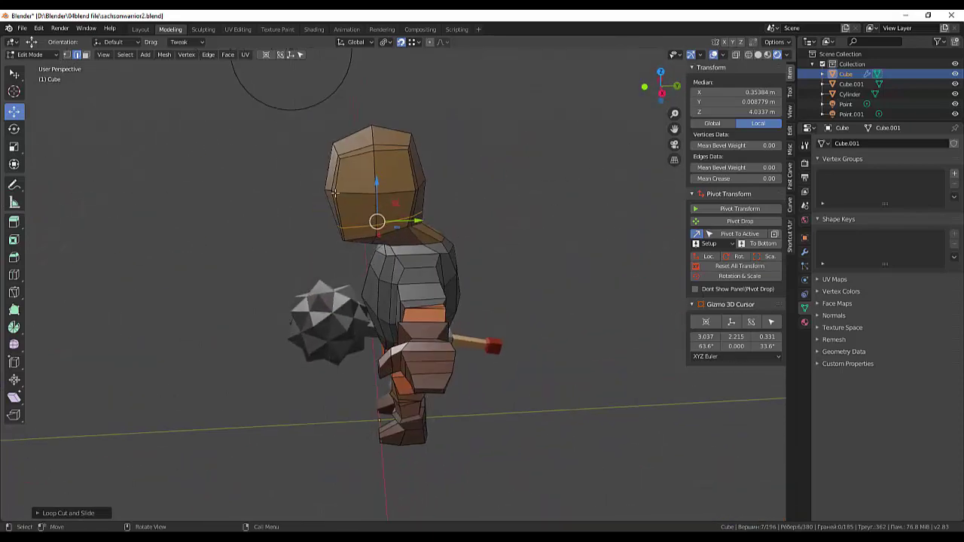
Step: Shift two edges on the side of the head along the Y axis
click(338, 214)
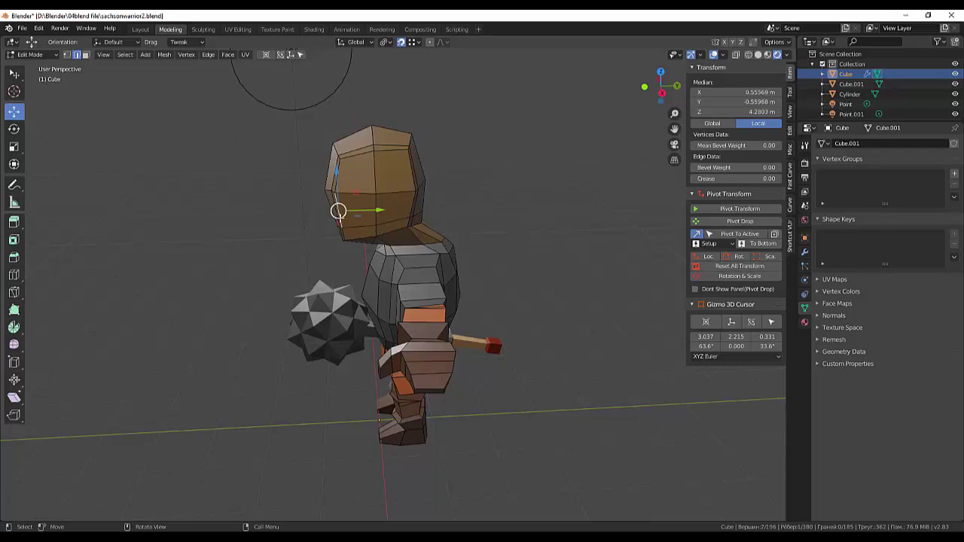
shift+click(338, 167)
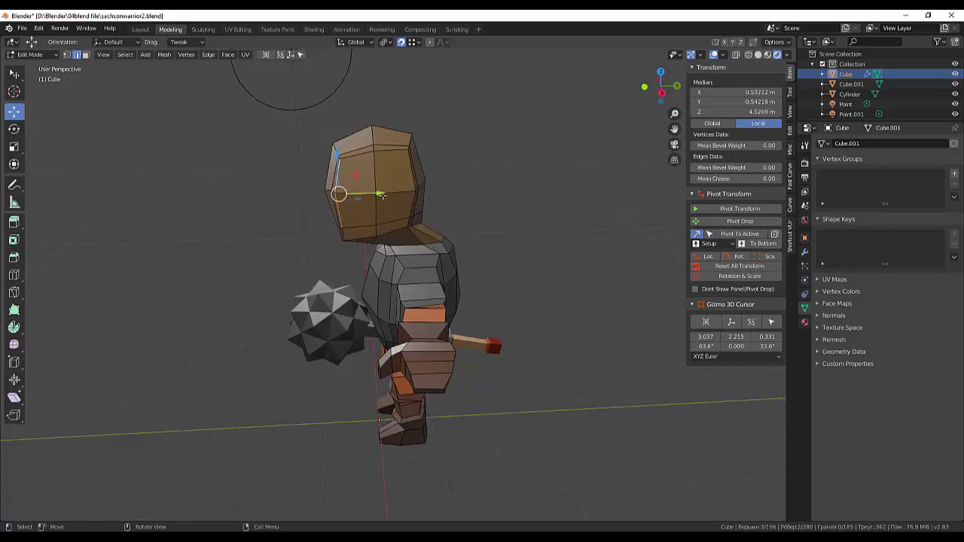
drag(382, 194, 397, 196)
middle_drag(397, 196, 402, 179)
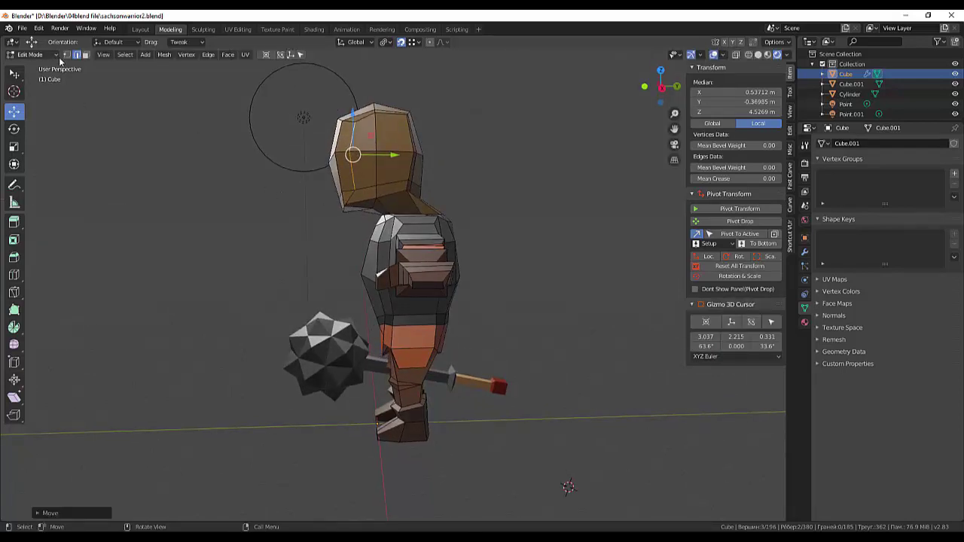
scroll(348, 211, up, 2)
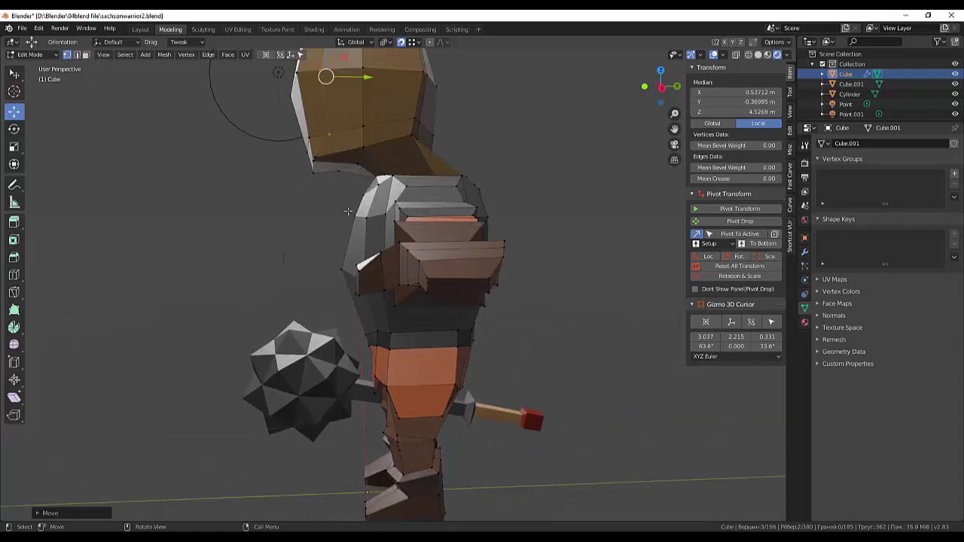
Step: Move a lower head vertex along Y and raise another head vertex along Z
click(315, 157)
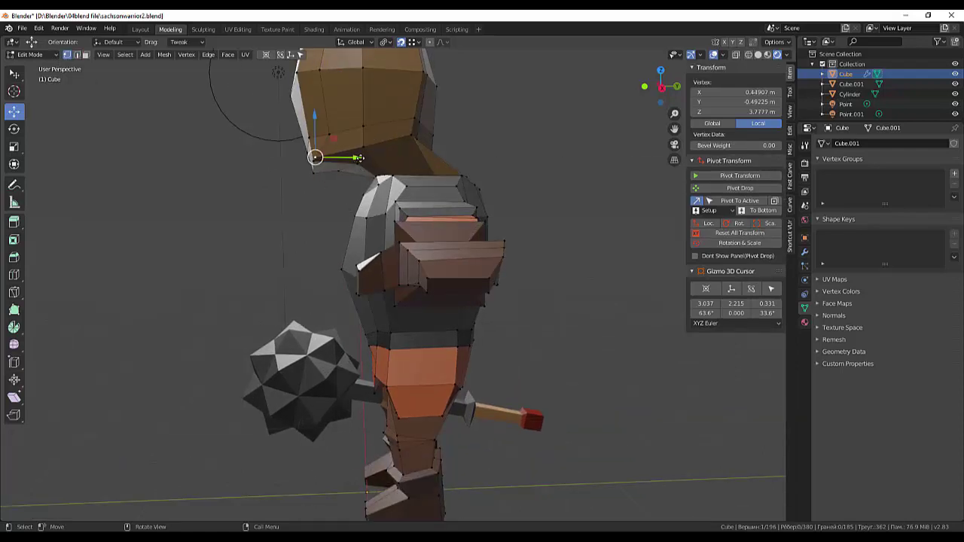
key(g)
key(y)
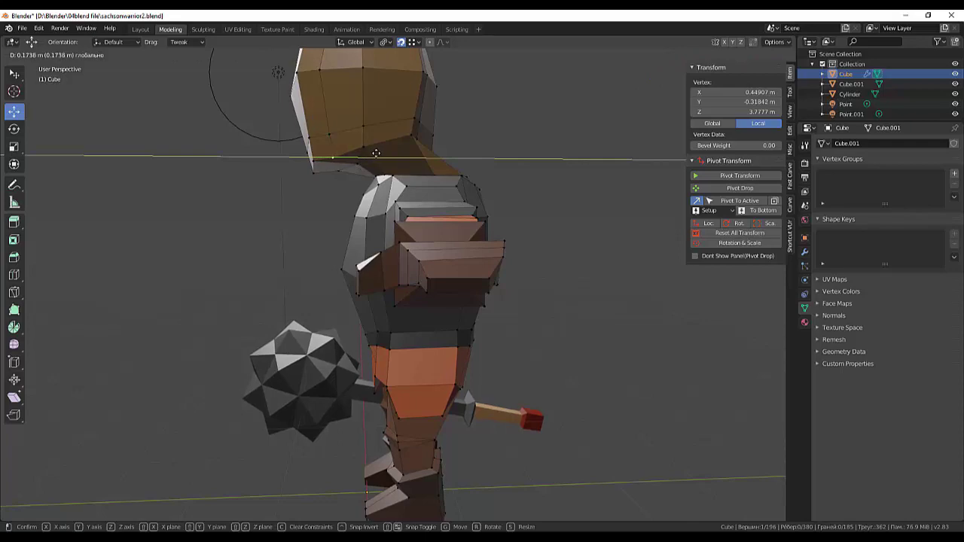
click(371, 154)
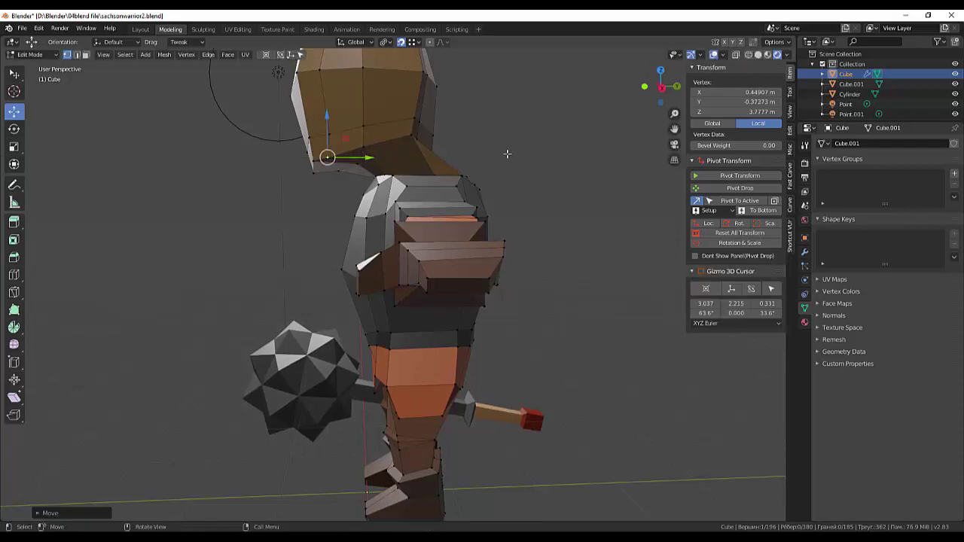
mouse_move(371, 154)
middle_down()
mouse_move(539, 161)
mouse_move(549, 133)
mouse_move(575, 155)
mouse_move(456, 176)
middle_up()
click(467, 166)
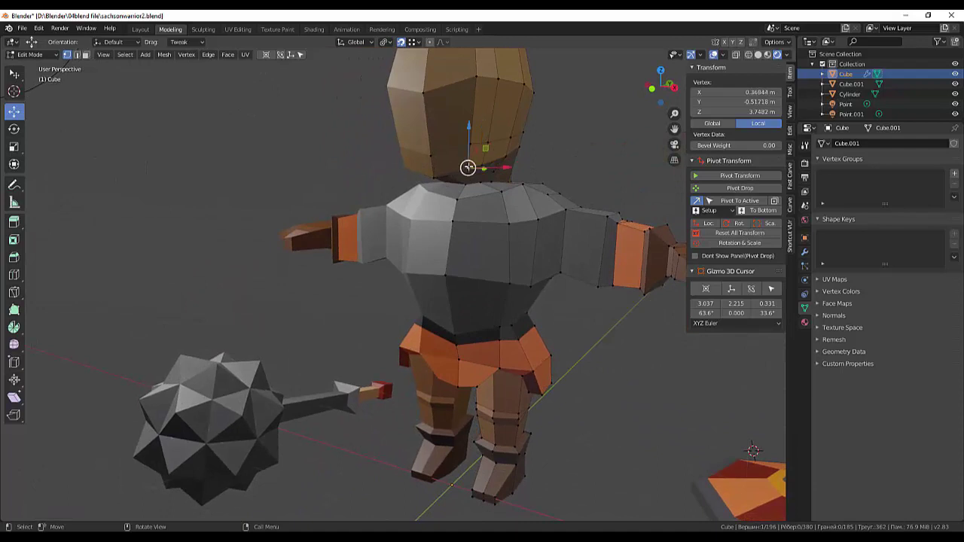
key(g)
key(z)
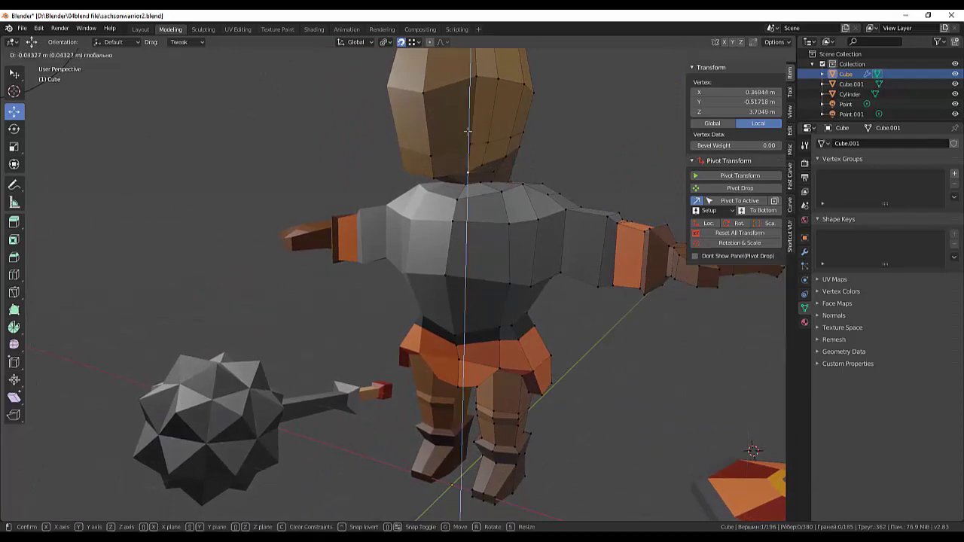
click(467, 131)
middle_drag(538, 164, 386, 156)
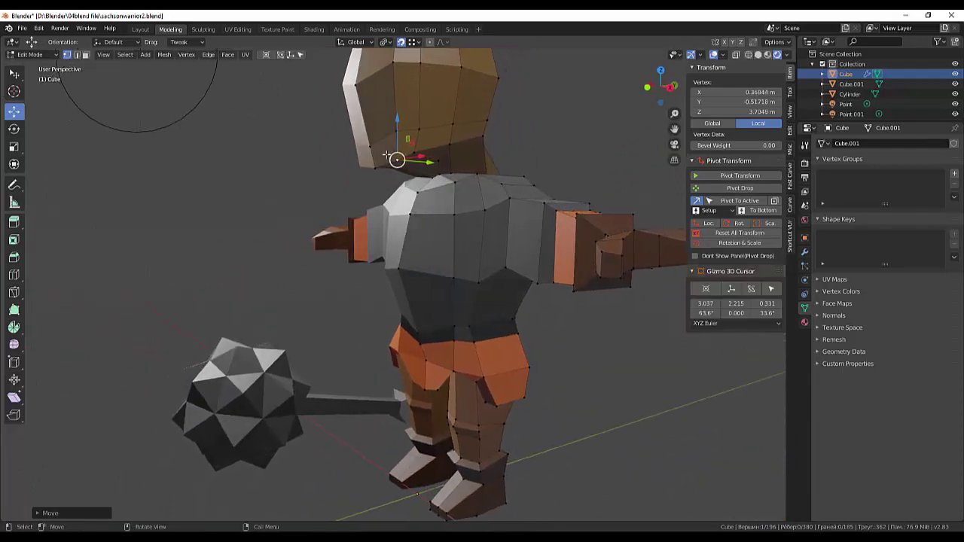
Step: Lower another head vertex in Z, move it along X, and select the head's central base vertex
click(396, 131)
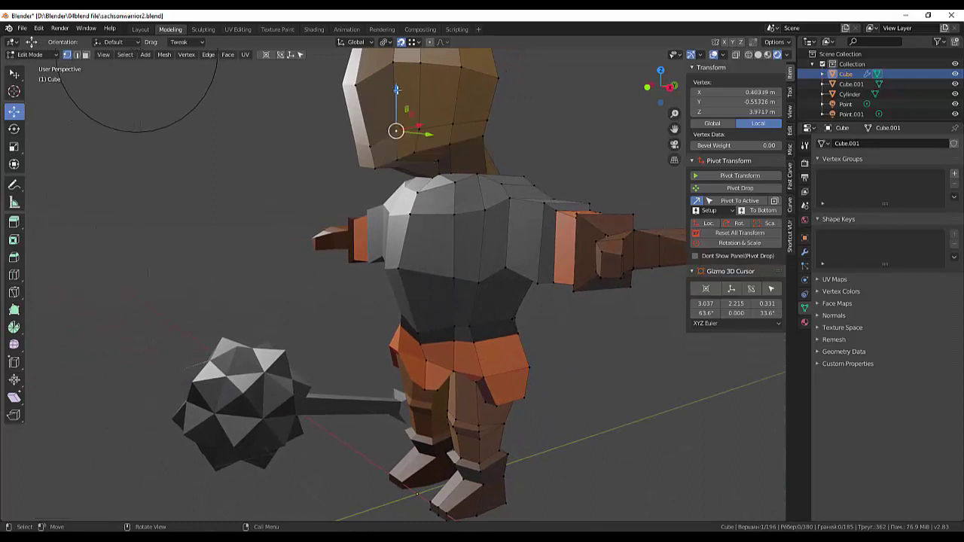
drag(397, 89, 397, 92)
mouse_move(397, 92)
middle_down()
mouse_move(500, 125)
mouse_move(484, 132)
middle_up()
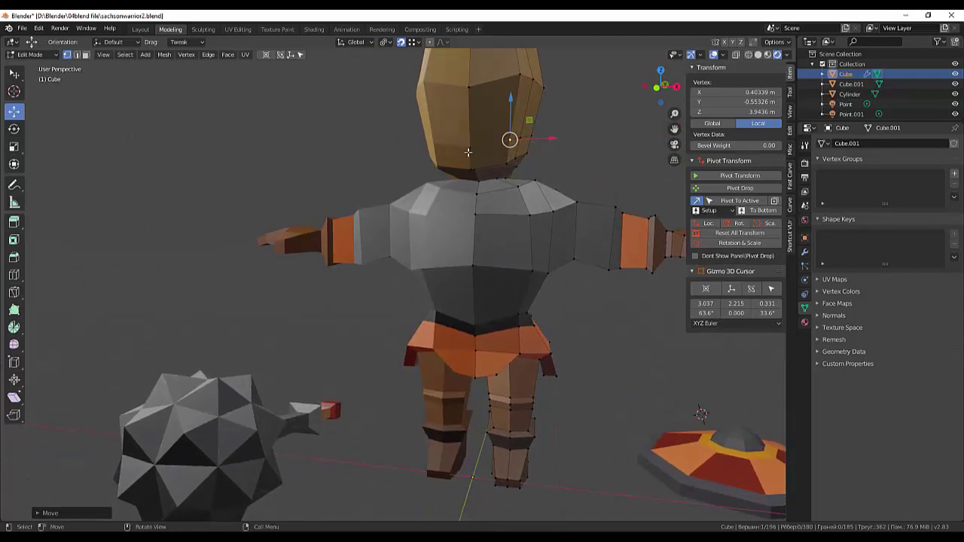
key(g)
key(x)
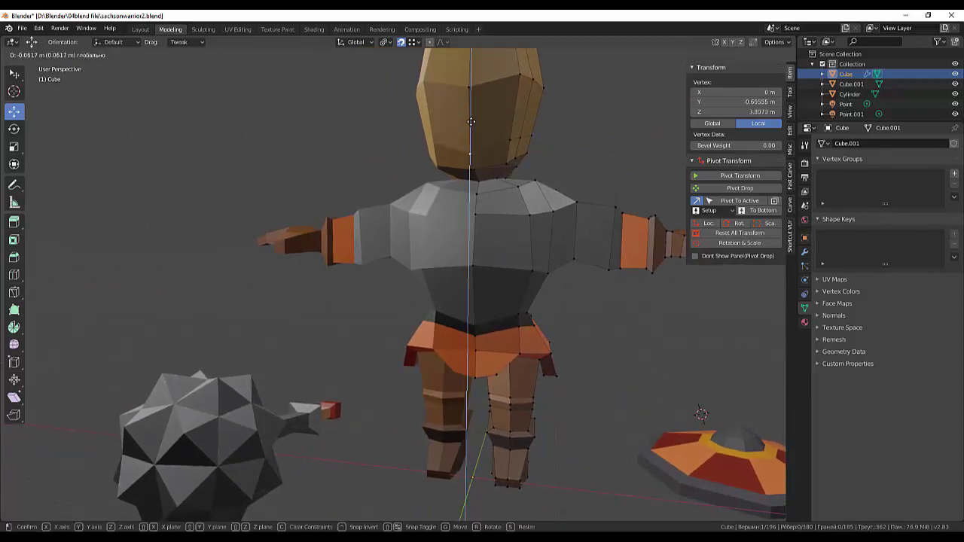
click(471, 119)
middle_drag(471, 119, 449, 156)
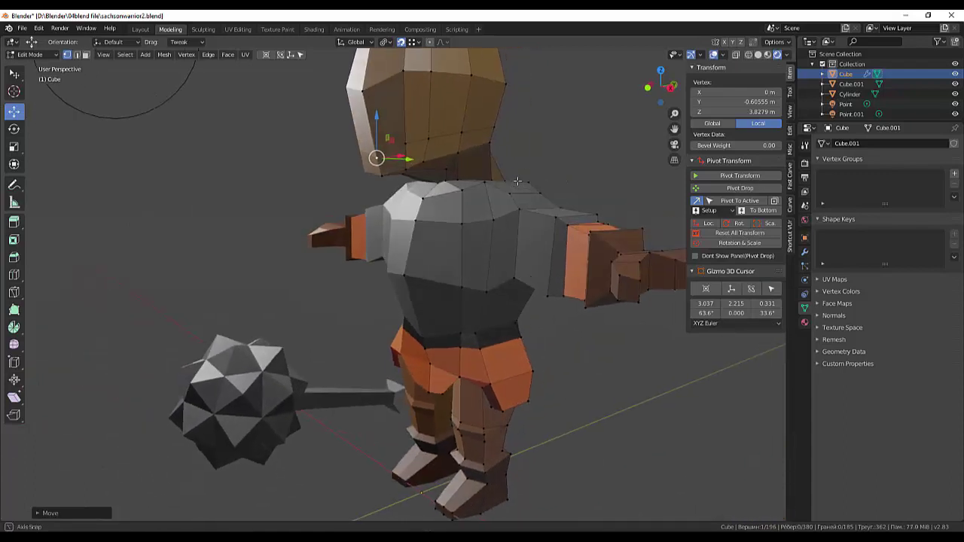
click(426, 138)
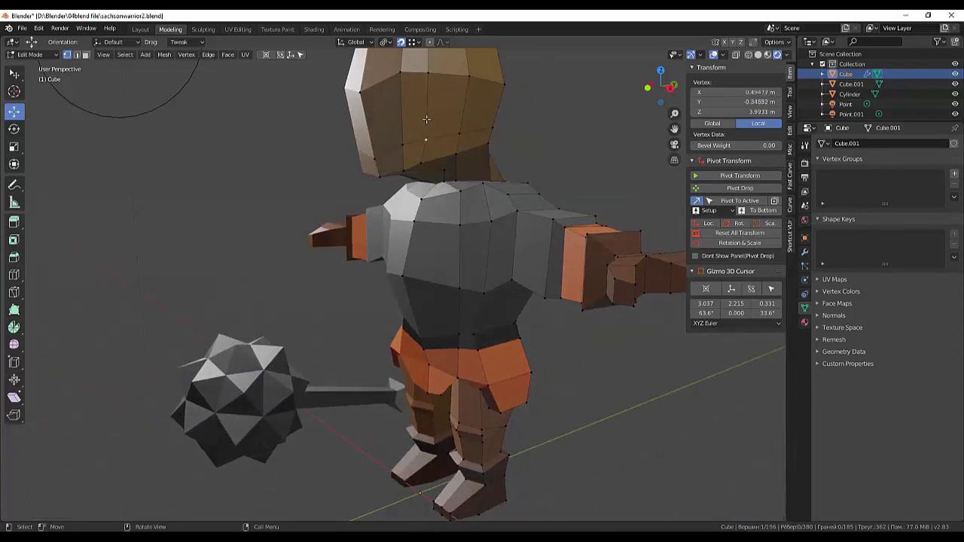
click(76, 55)
Step: Add a horizontal edge loop around the lower head and slide it into place
click(424, 120)
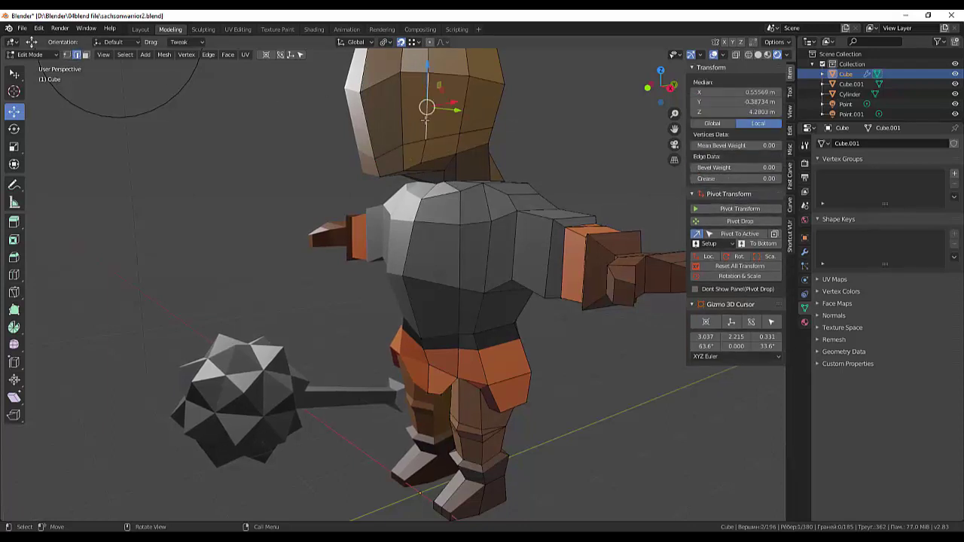
key(ctrl)
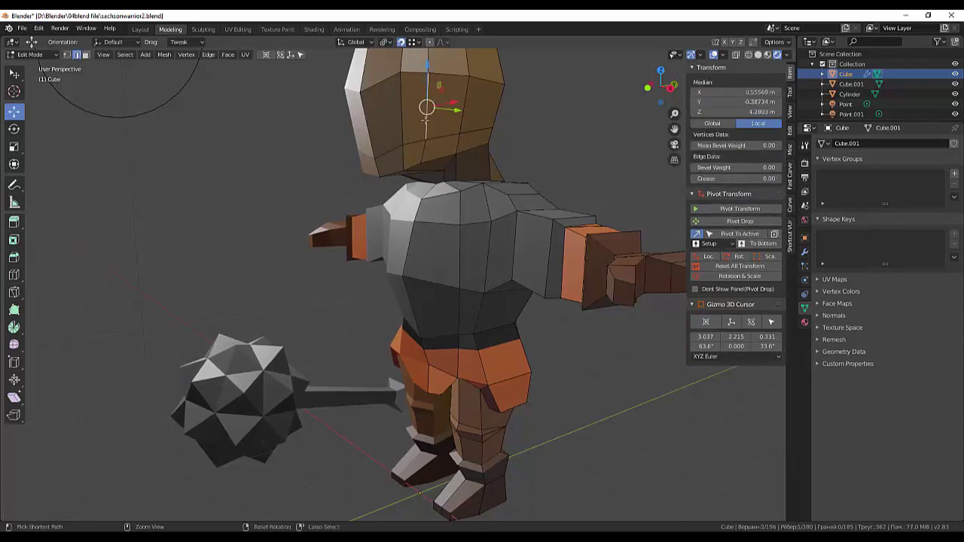
alt+click(425, 119)
key(g)
key(g)
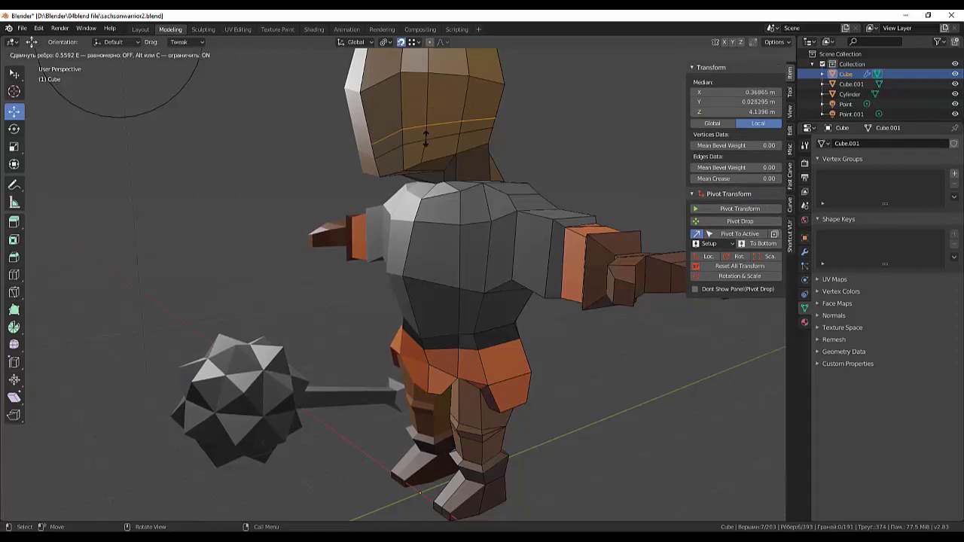
click(425, 138)
middle_drag(480, 140, 522, 142)
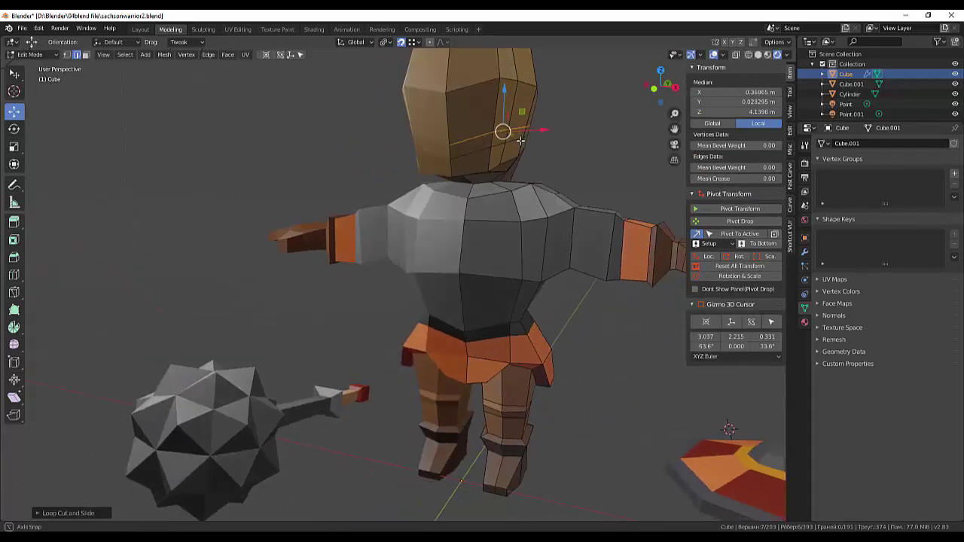
Step: Clear the selection and pick a head face in face select mode
key(alt+a)
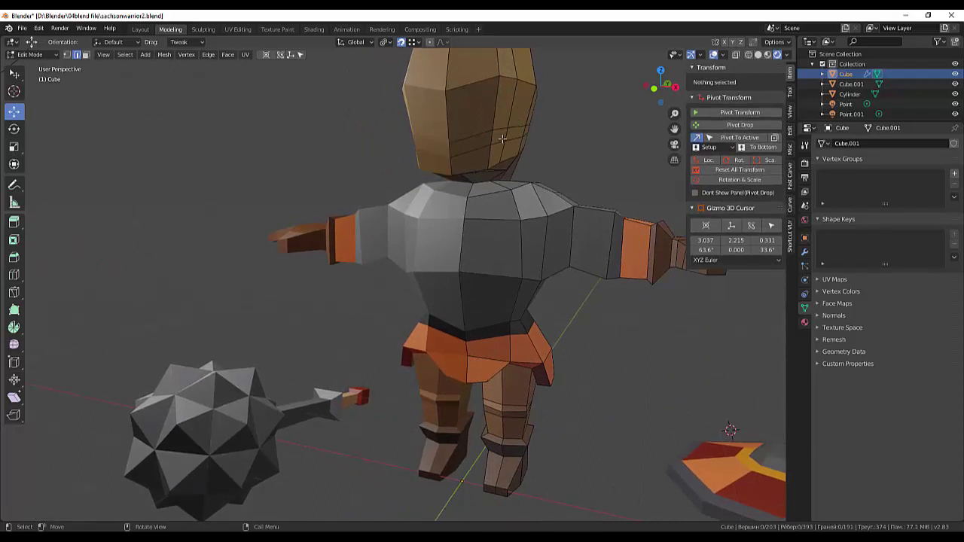
click(507, 135)
click(86, 54)
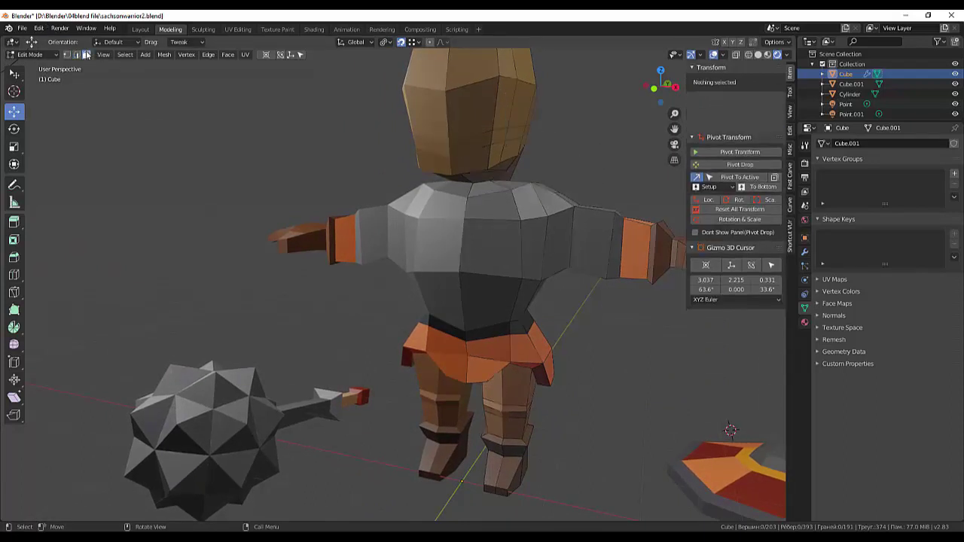
click(495, 150)
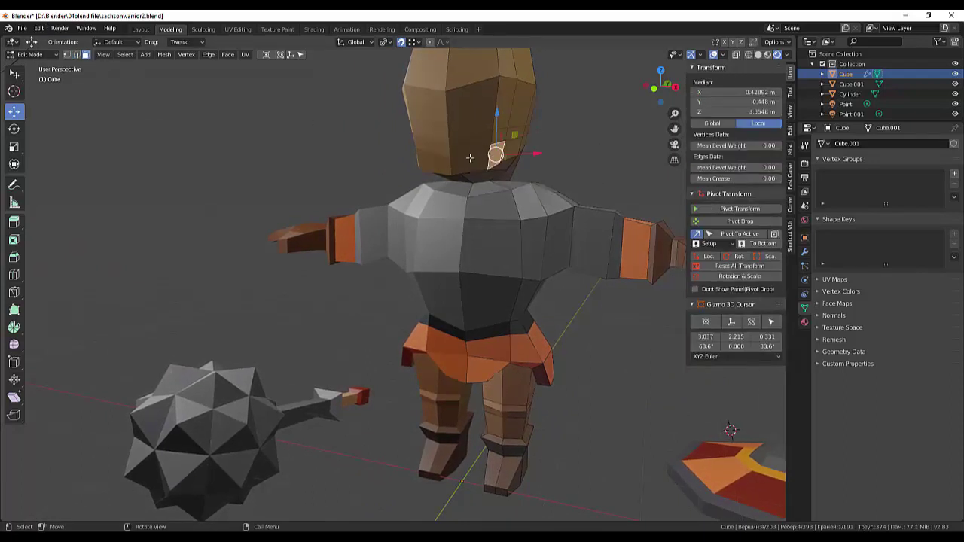
Step: Select five lower-front head faces and extrude them outward
click(440, 168)
middle_drag(438, 163, 470, 130)
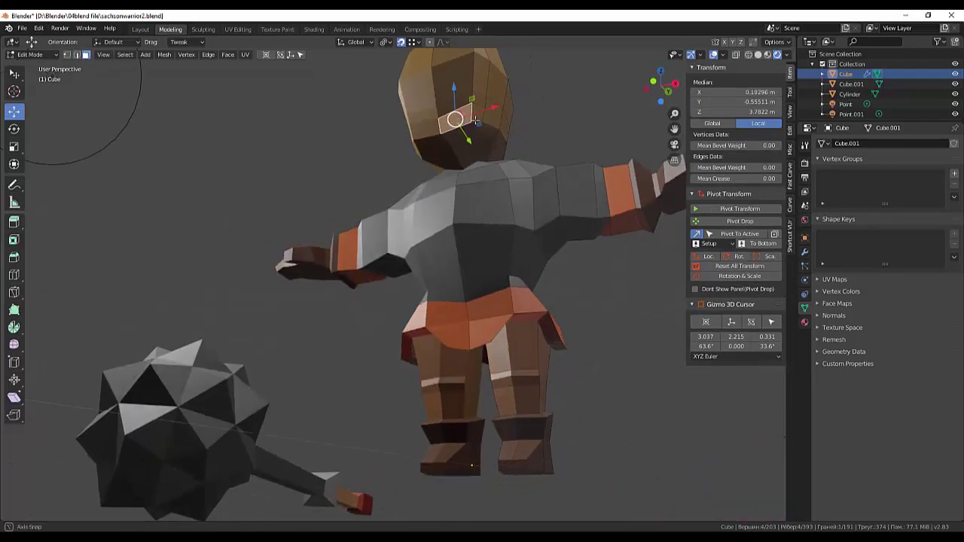
shift+click(461, 125)
shift+click(470, 126)
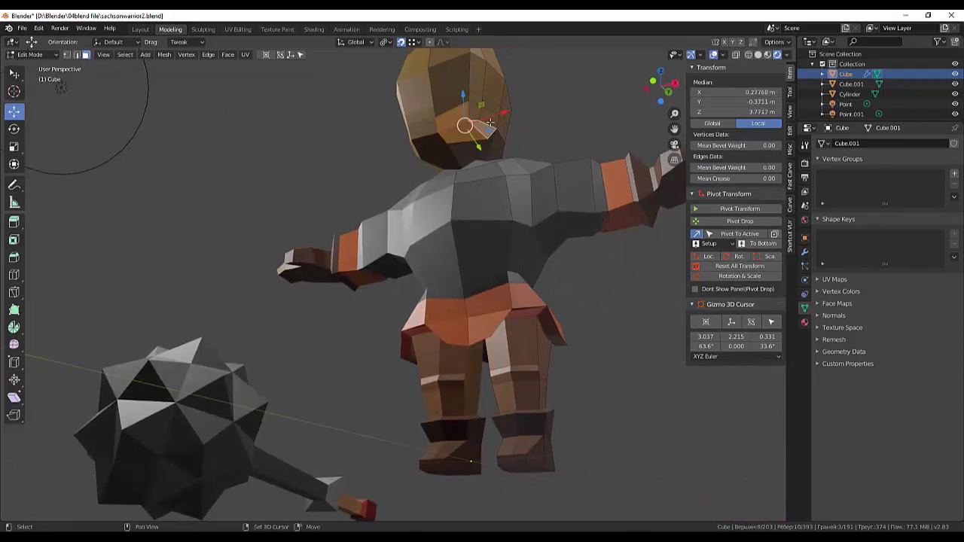
shift+click(475, 122)
shift+click(486, 109)
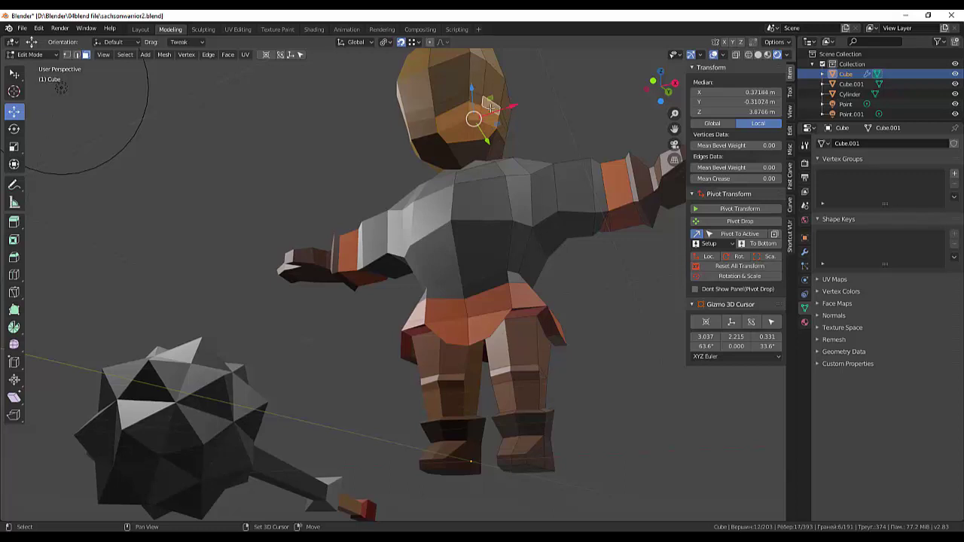
mouse_move(486, 109)
middle_down()
mouse_move(509, 165)
mouse_move(499, 160)
middle_up()
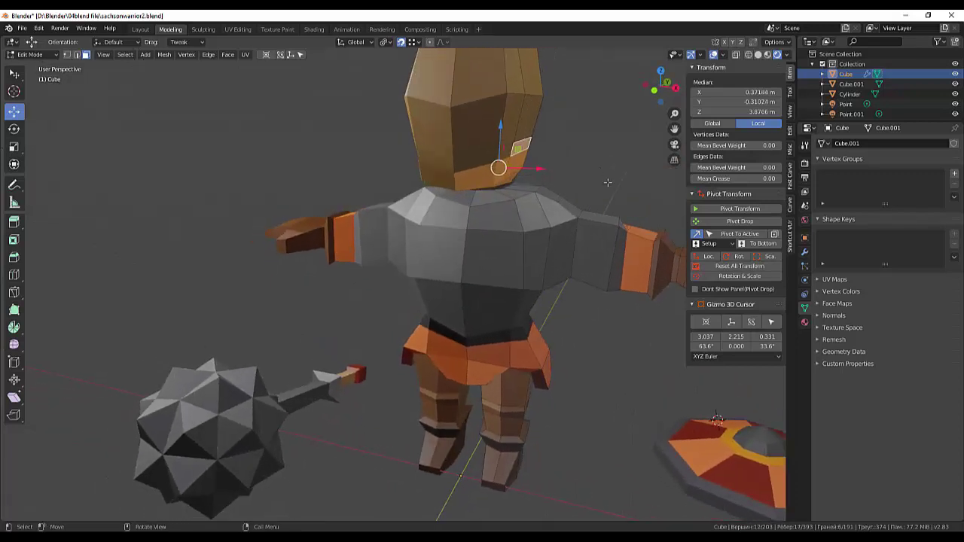
key(e)
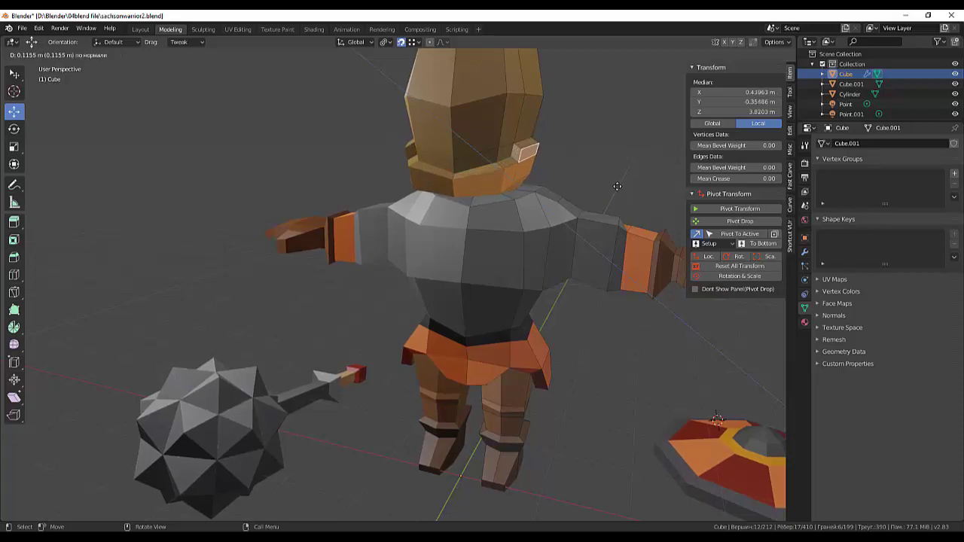
click(616, 187)
Step: Clear the selection and switch to vertex mode with box selection
middle_drag(616, 187, 541, 153)
click(533, 171)
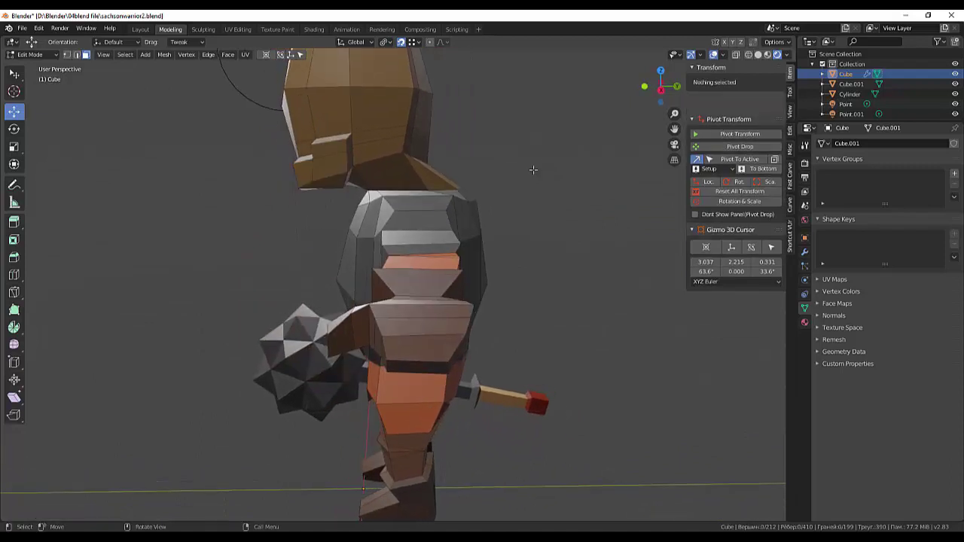
middle_drag(211, 131, 403, 166)
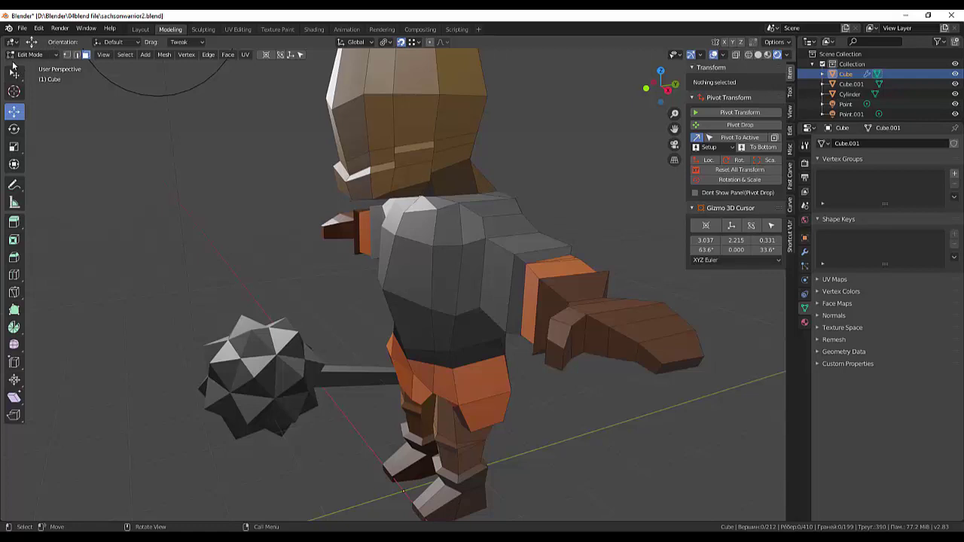
click(67, 55)
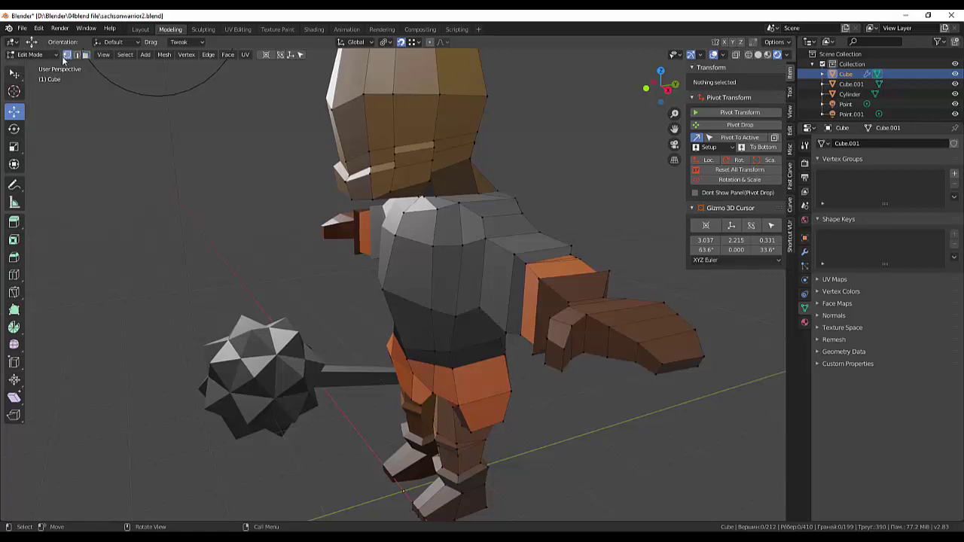
click(15, 76)
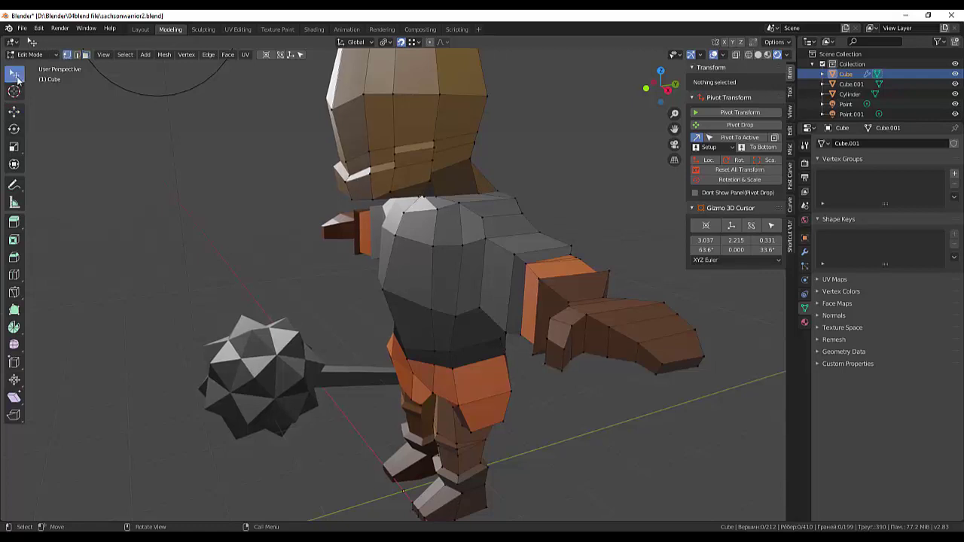
Step: Set transform orientation to Normal and move a head vertex along its normal X with the gizmo
click(394, 154)
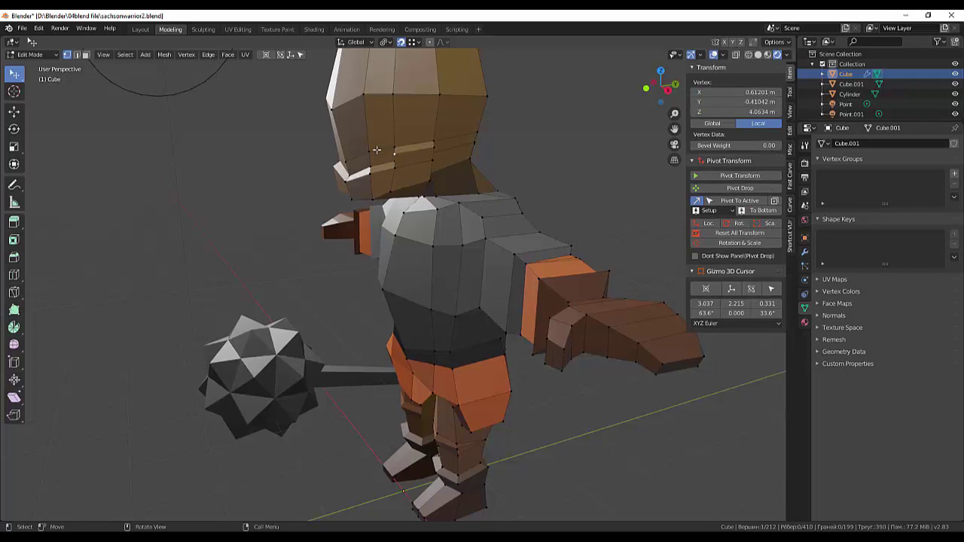
click(14, 111)
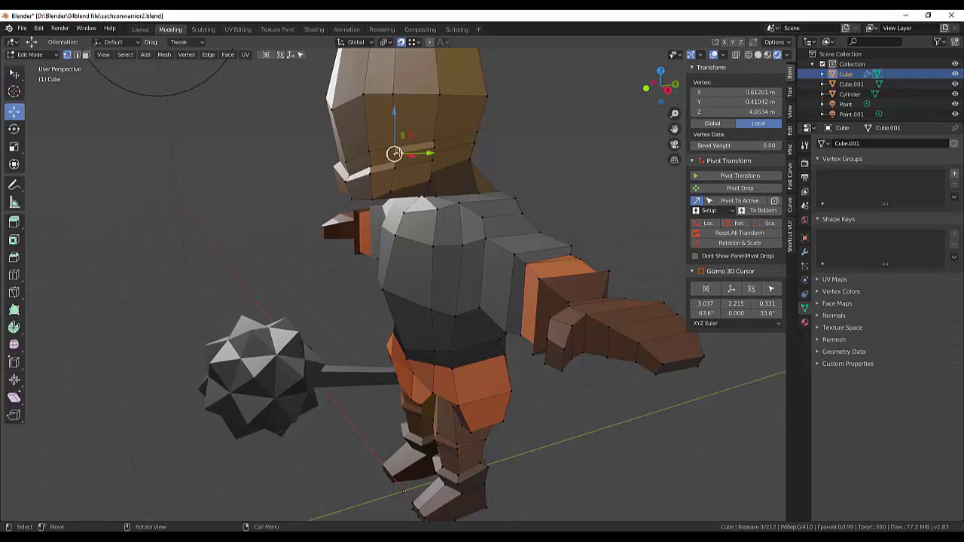
click(353, 43)
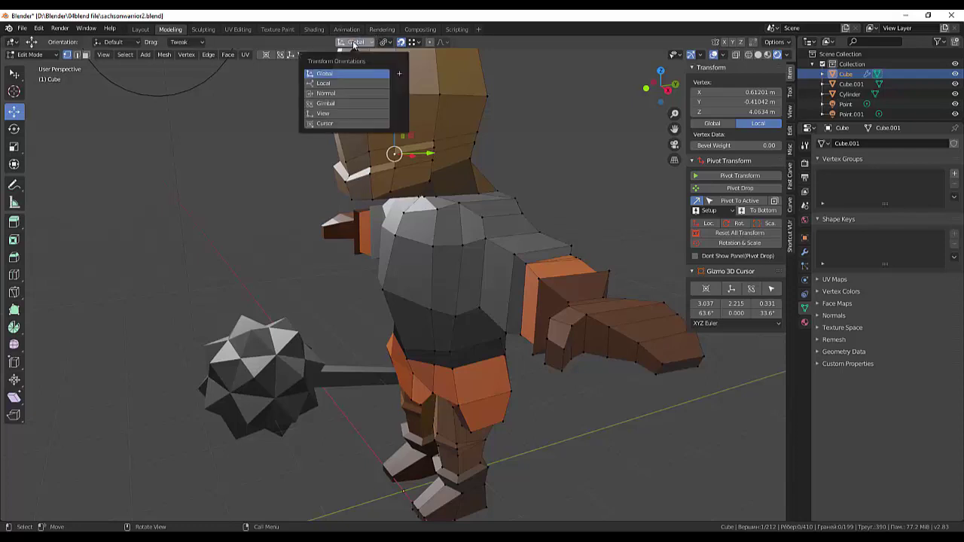
click(336, 93)
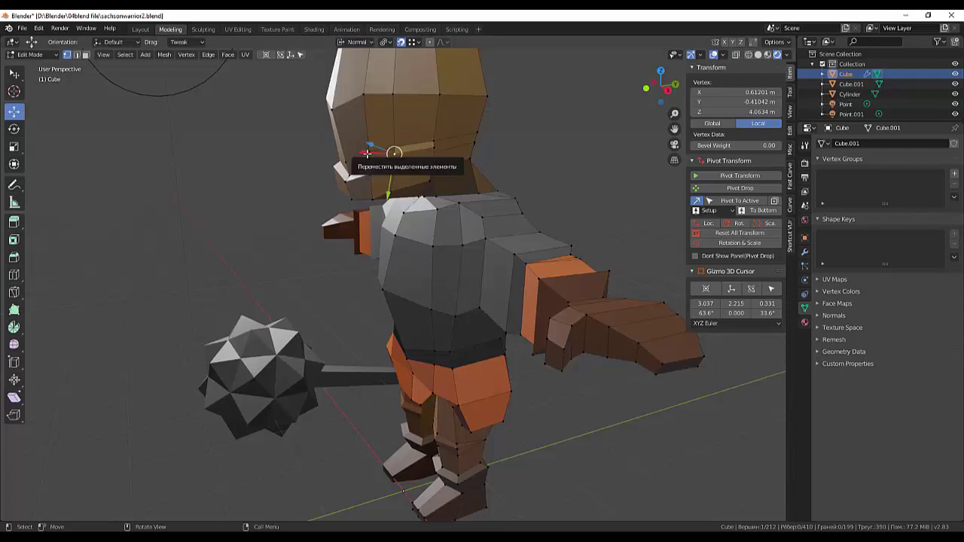
drag(370, 152, 404, 155)
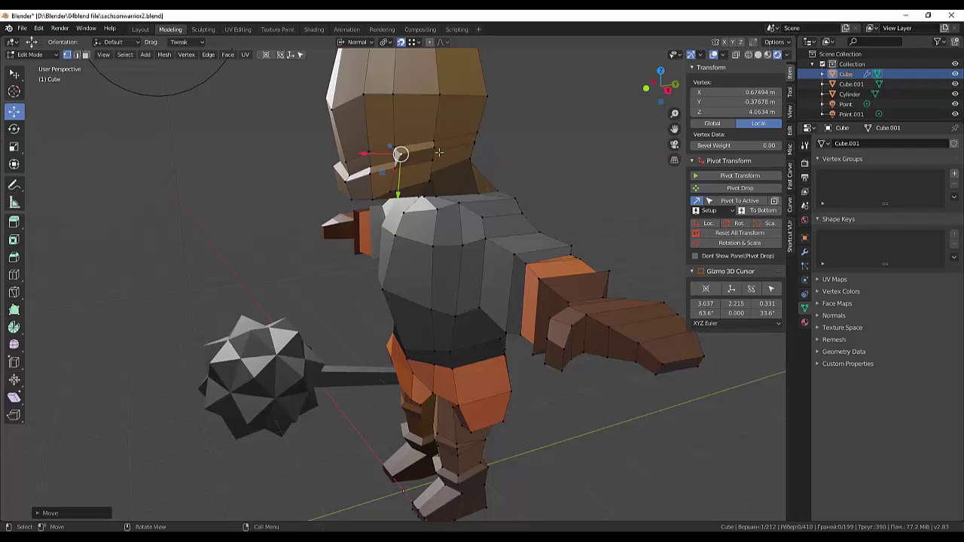
Step: Push a vertex on the side of the head outward along one gizmo axis
click(434, 146)
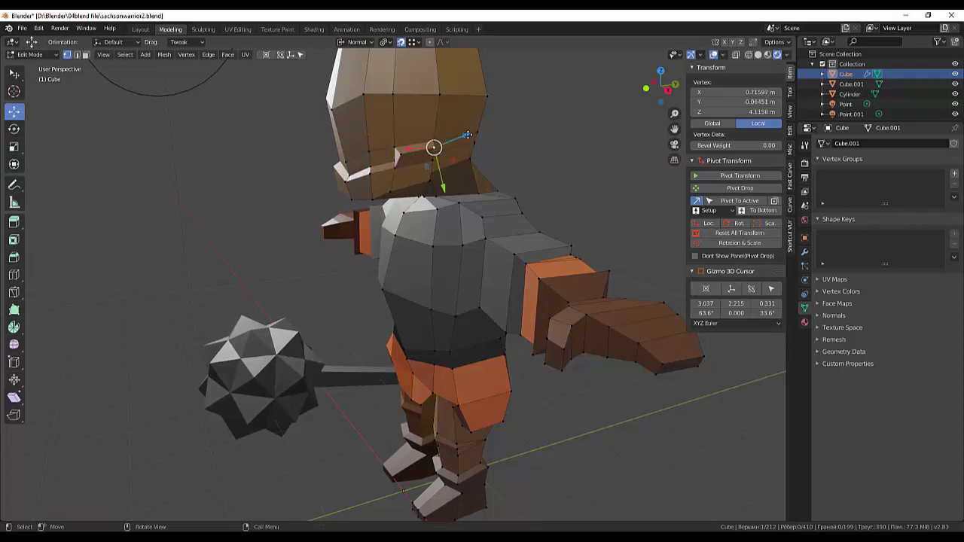
drag(468, 135, 461, 140)
middle_drag(461, 140, 608, 139)
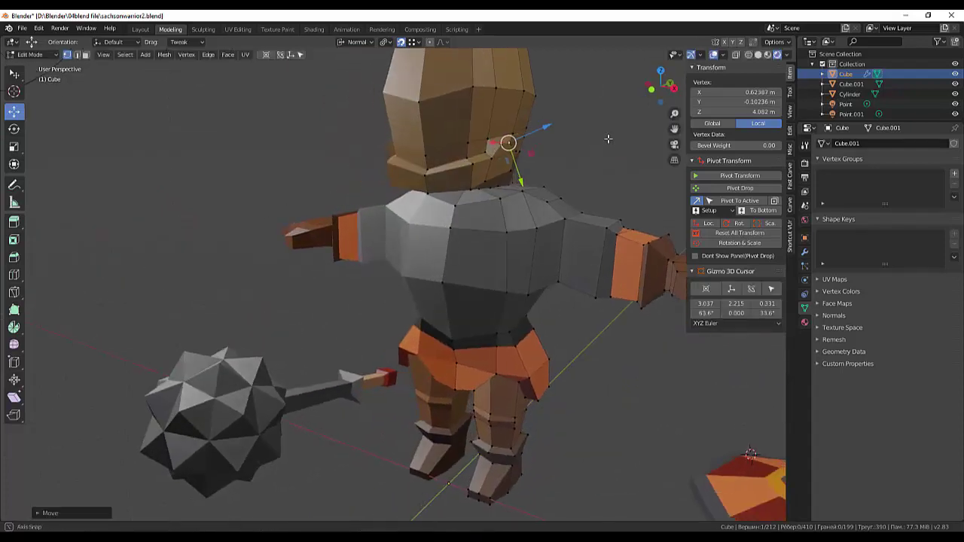
mouse_move(558, 155)
middle_down()
mouse_move(519, 144)
mouse_move(504, 152)
middle_up()
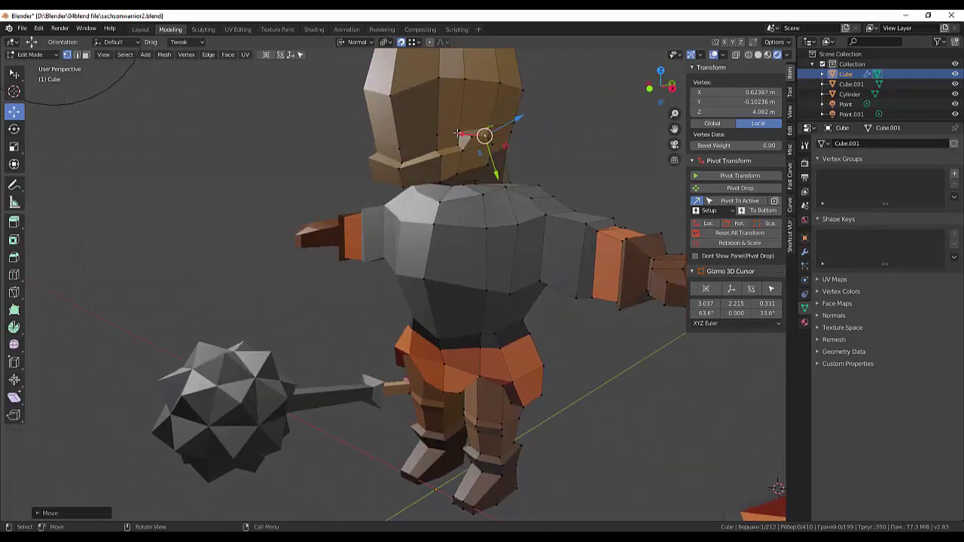
Step: Select an edge on the side of the head in edge select mode
click(552, 195)
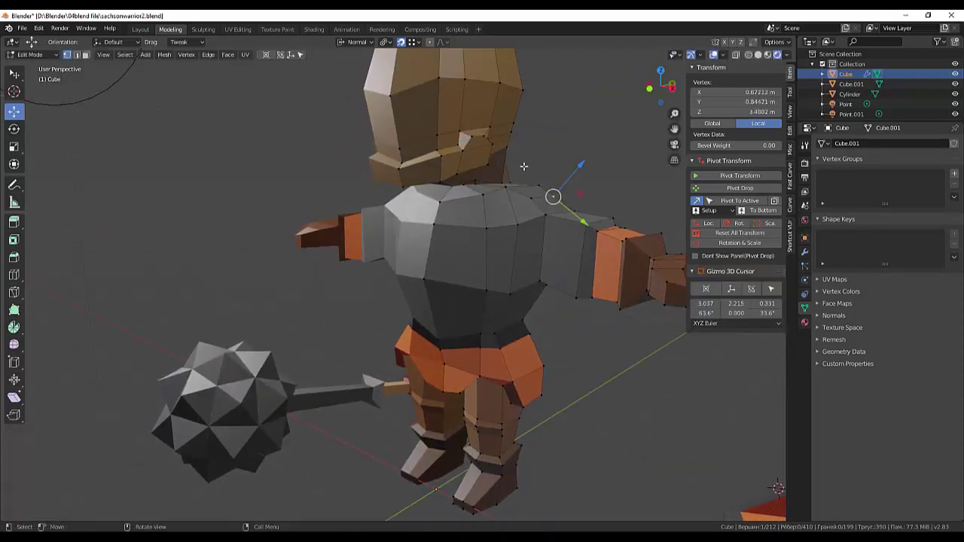
click(481, 137)
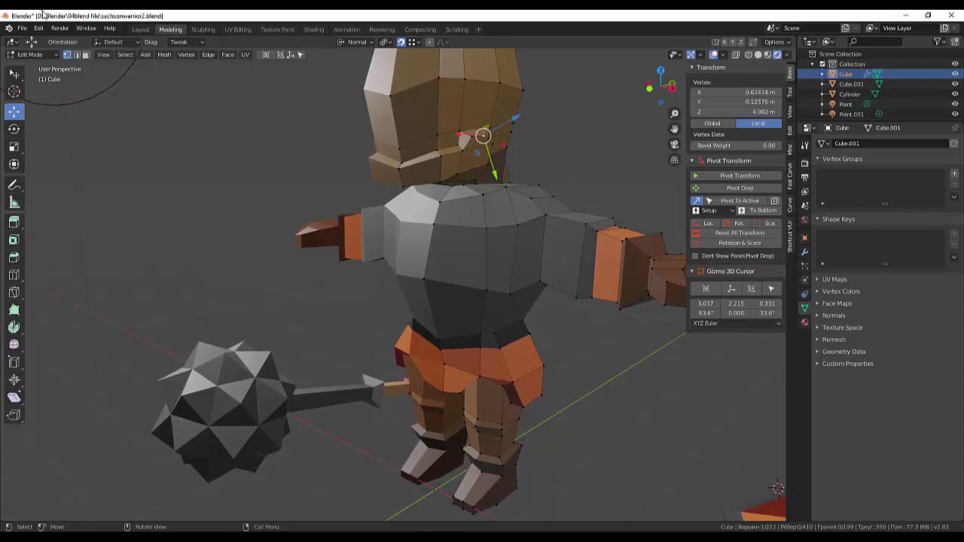
click(76, 55)
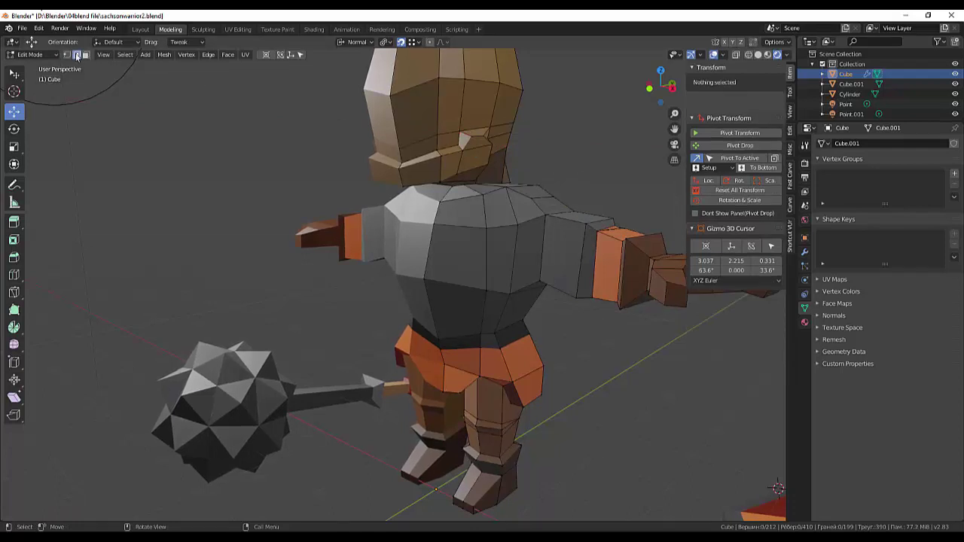
click(477, 137)
middle_drag(479, 142, 456, 163)
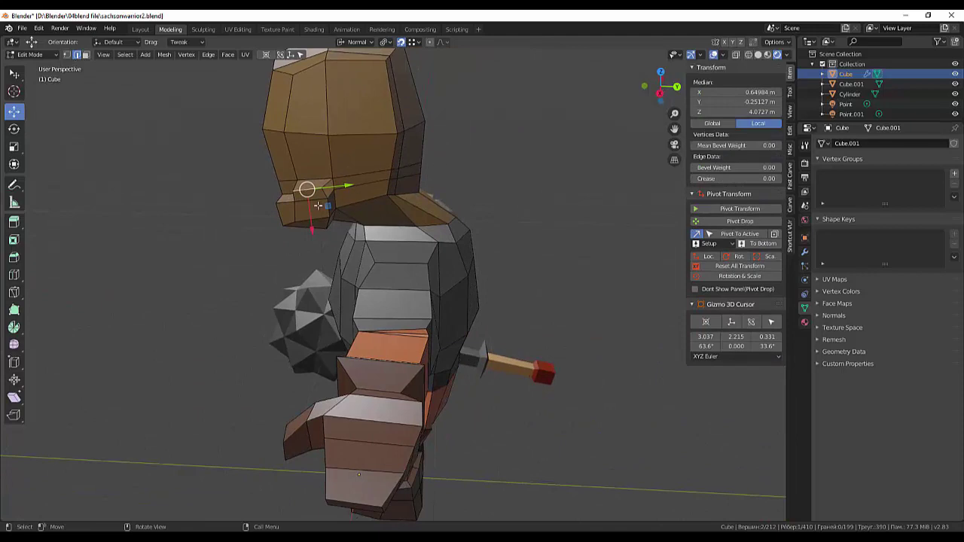
middle_drag(318, 205, 464, 214)
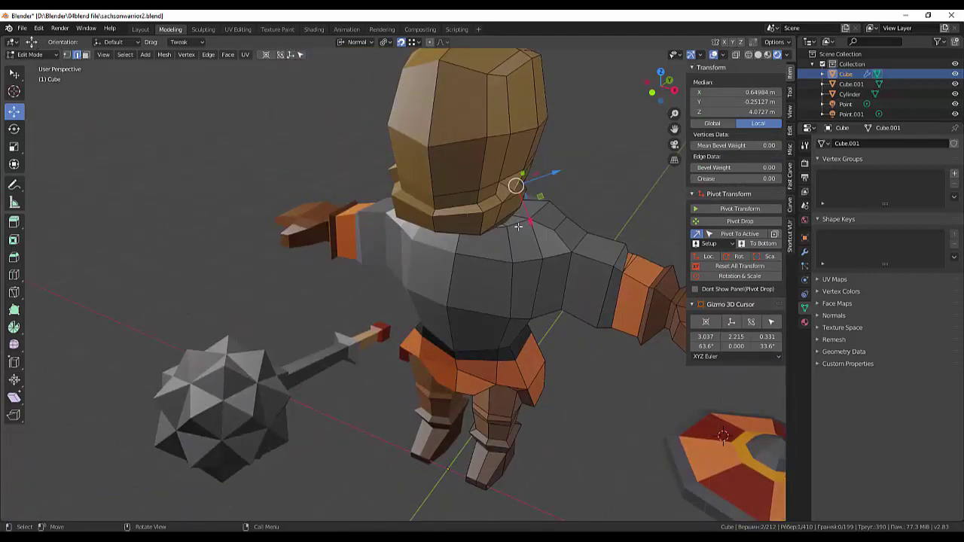
click(353, 42)
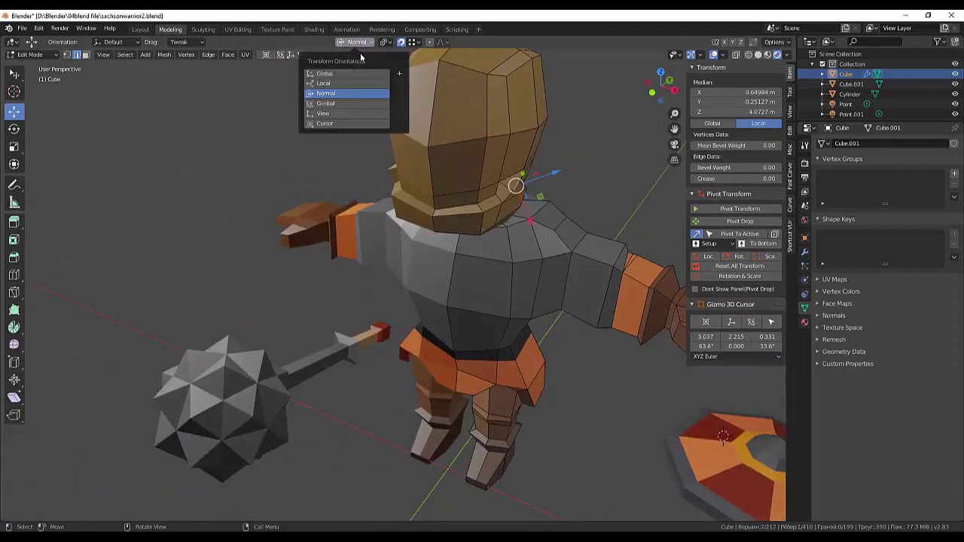
Step: Switch orientation to Global, shift the head edge along X and a base vertex along Y
click(325, 73)
drag(557, 192, 548, 188)
middle_drag(548, 187, 540, 207)
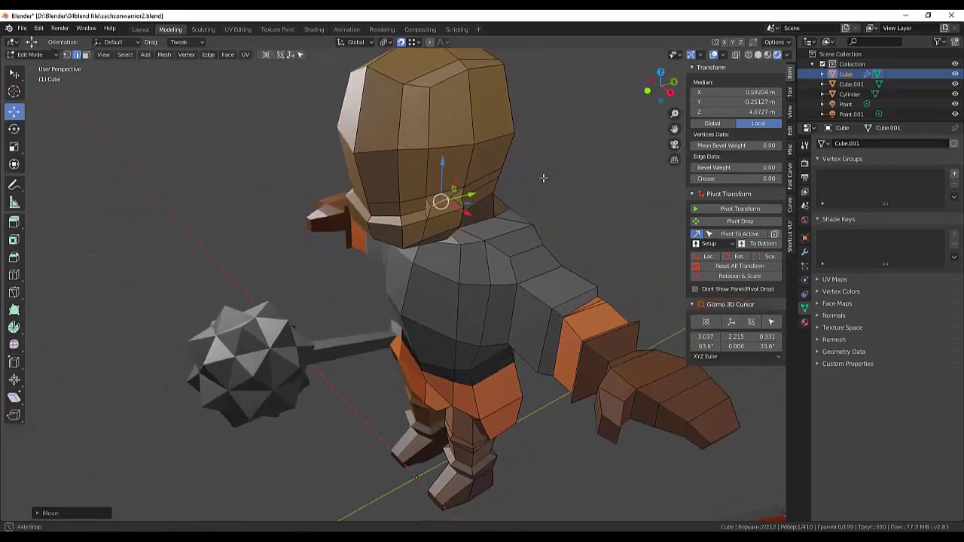
key(super)
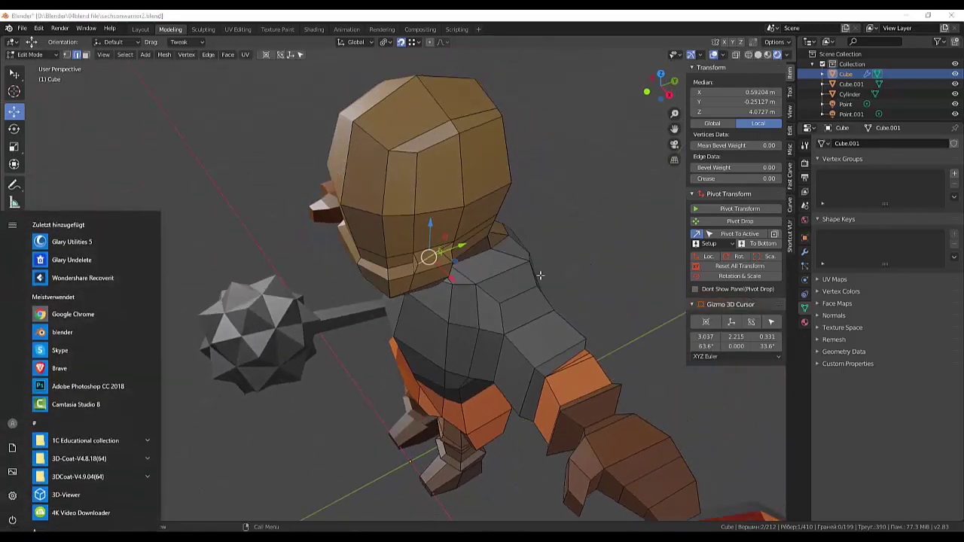
click(569, 279)
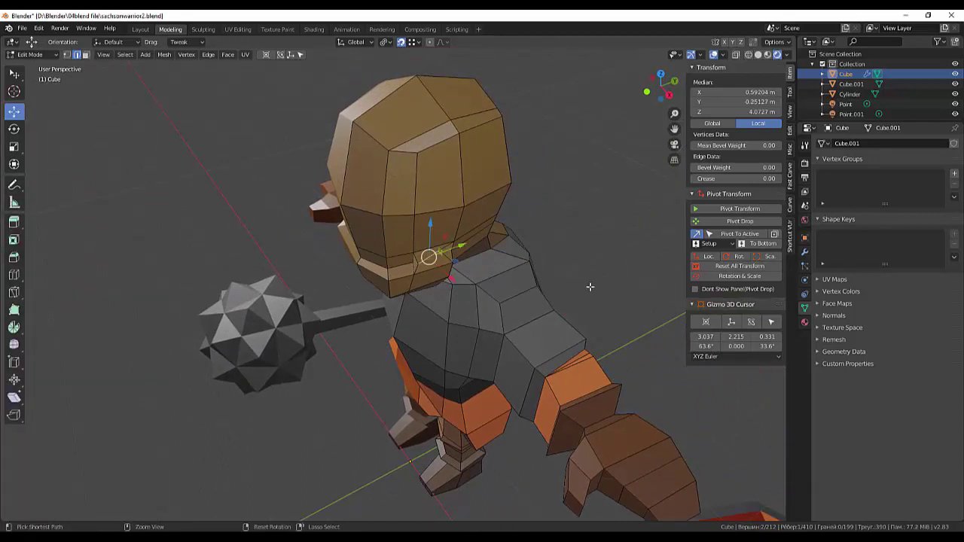
click(595, 287)
key(ctrl+z)
key(ctrl+z)
key(ctrl+shift+z)
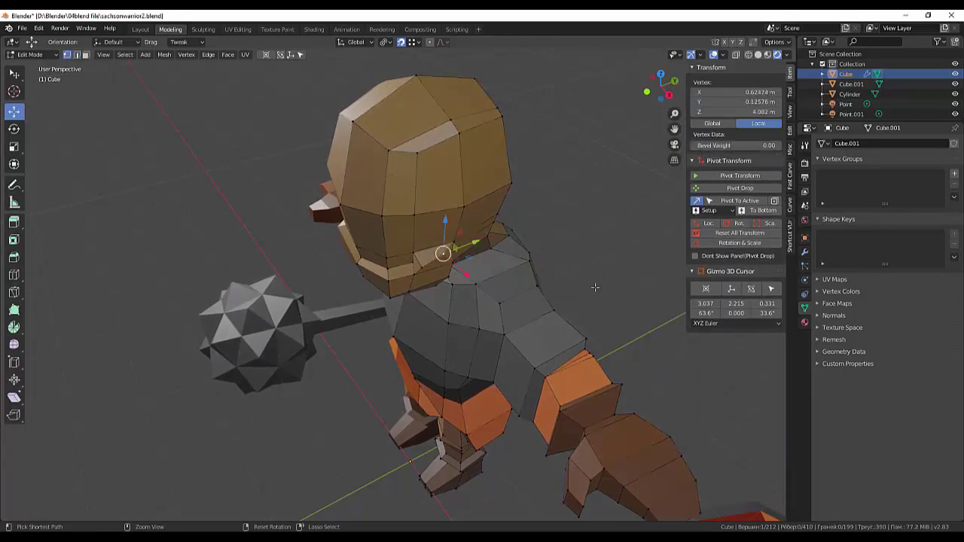
middle_drag(595, 277, 566, 257)
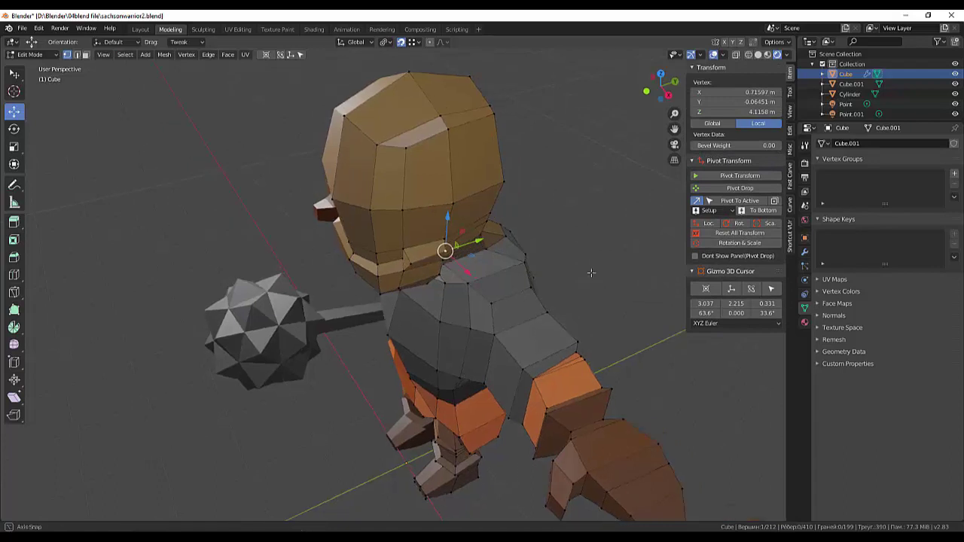
drag(408, 185, 399, 185)
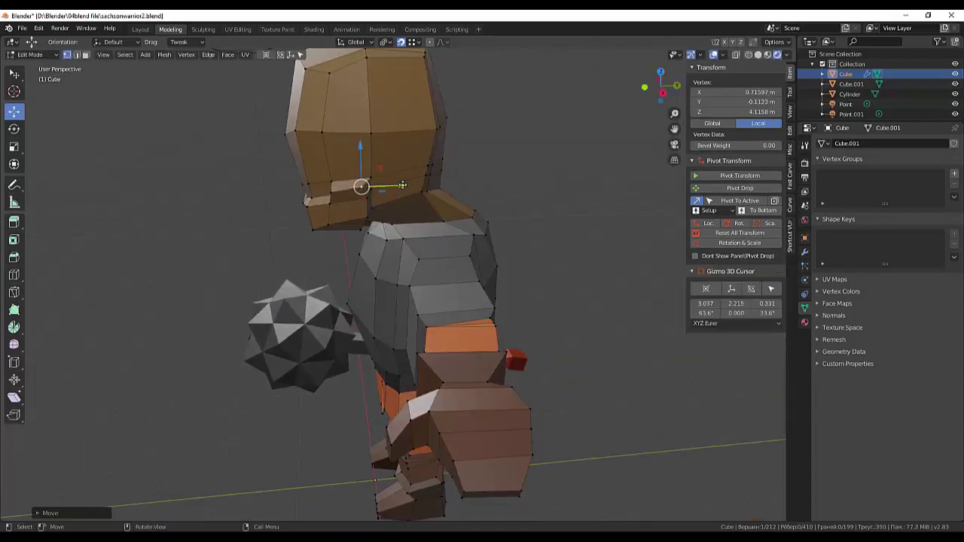
Step: Adjust neighbouring lower-rim head vertices along Z, Y and X with the gizmo arrows
click(330, 192)
drag(329, 153, 329, 152)
drag(366, 189, 376, 189)
middle_drag(376, 188, 401, 229)
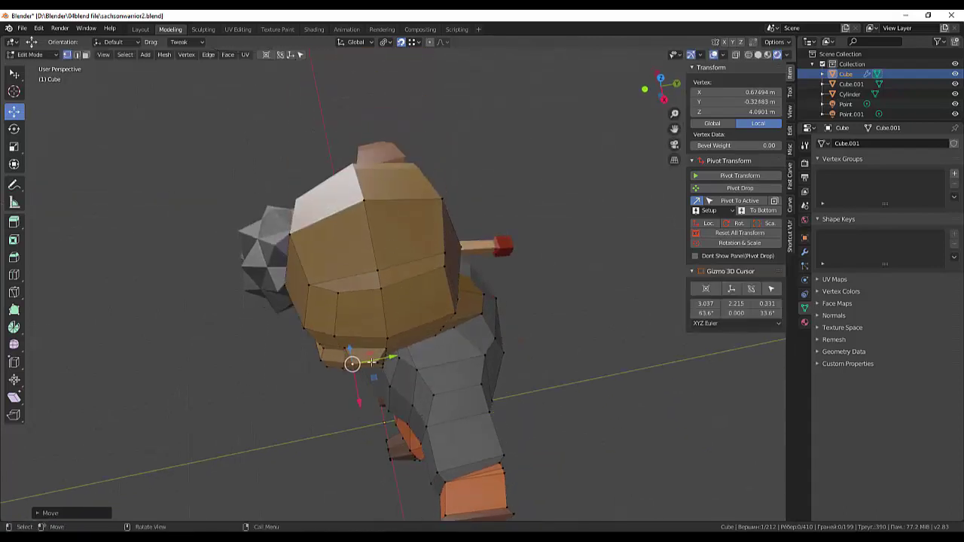
click(378, 362)
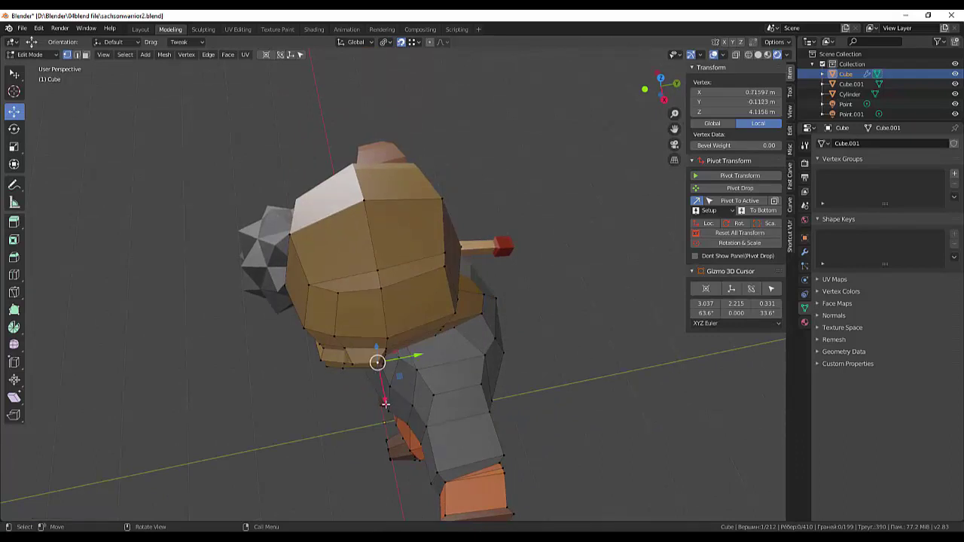
drag(385, 404, 375, 393)
shift+click(352, 364)
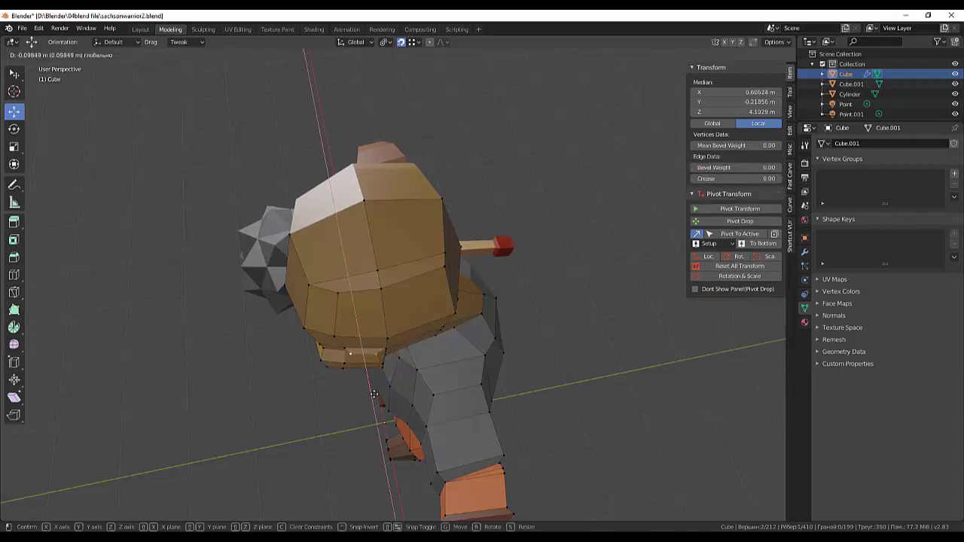
drag(375, 393, 375, 393)
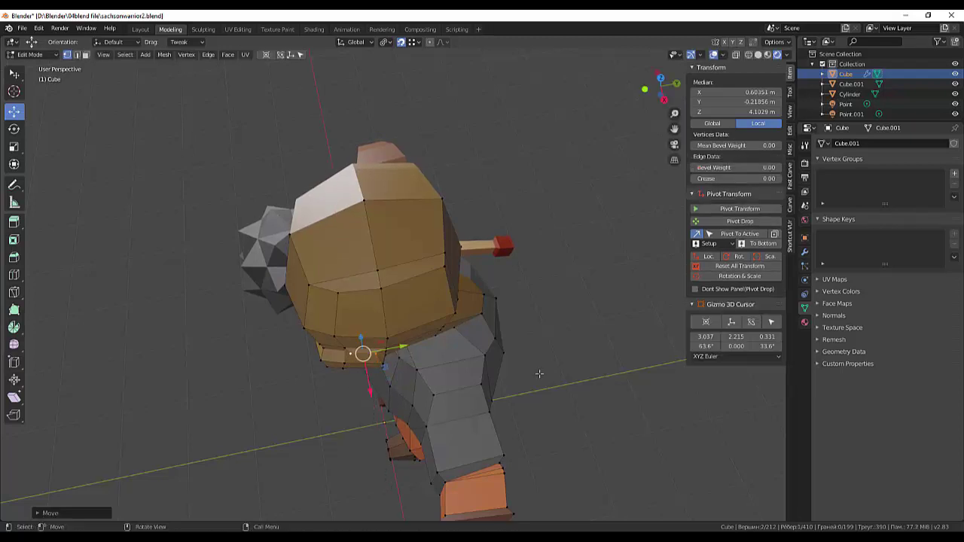
mouse_move(544, 368)
middle_down()
mouse_move(596, 317)
mouse_move(470, 186)
middle_up()
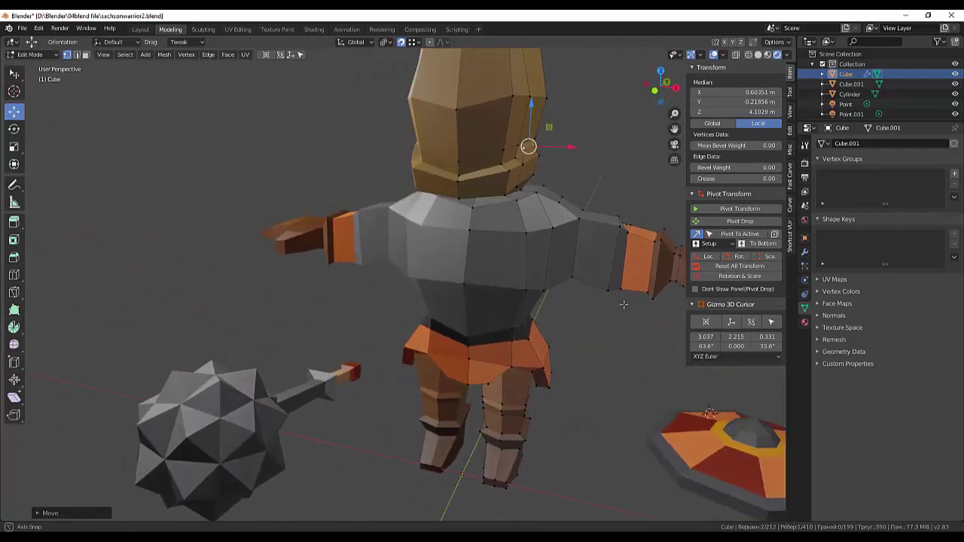
Step: Nudge a helmet vertex upward, then shift it along Y and raise it along Z from the side
click(459, 177)
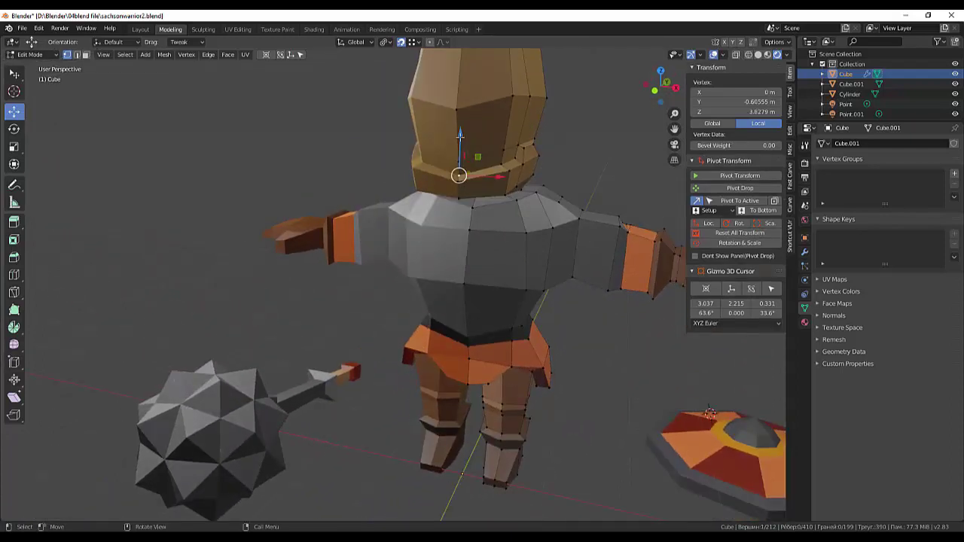
drag(460, 134, 460, 131)
click(460, 131)
mouse_move(496, 174)
middle_down()
mouse_move(421, 172)
mouse_move(397, 189)
middle_up()
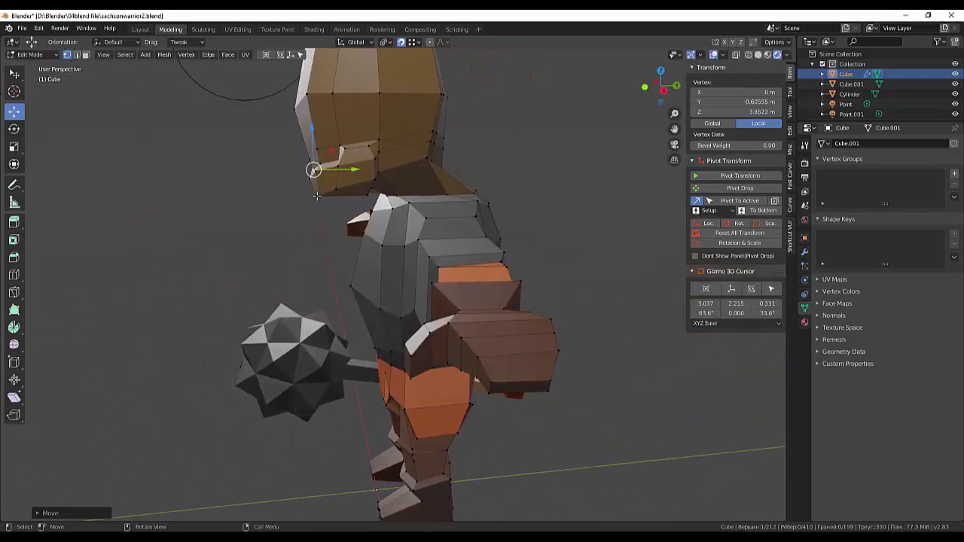
key(g)
key(y)
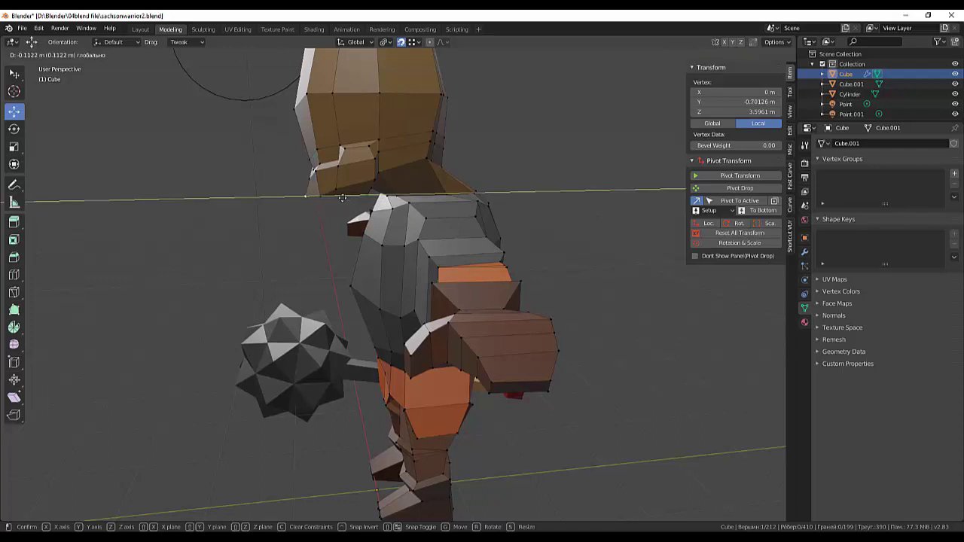
click(342, 198)
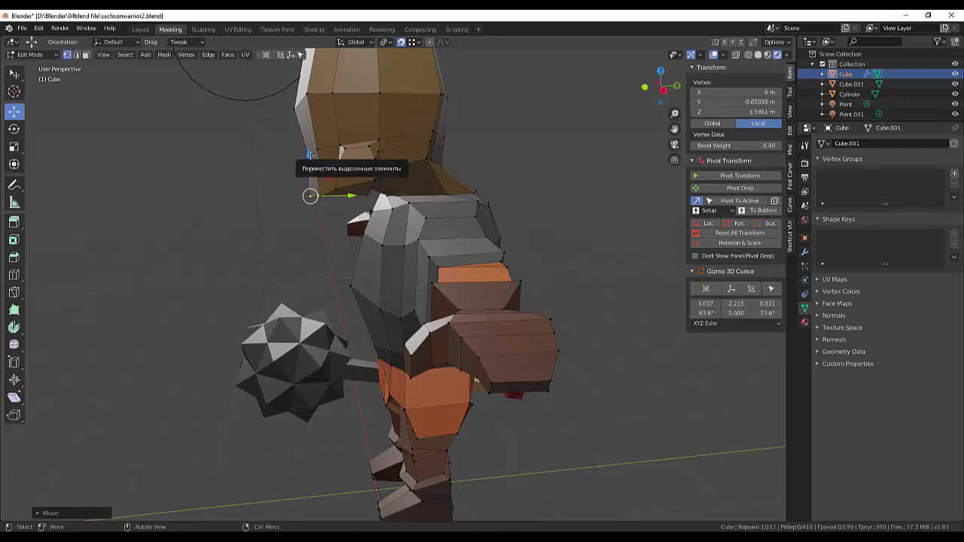
drag(309, 155, 310, 147)
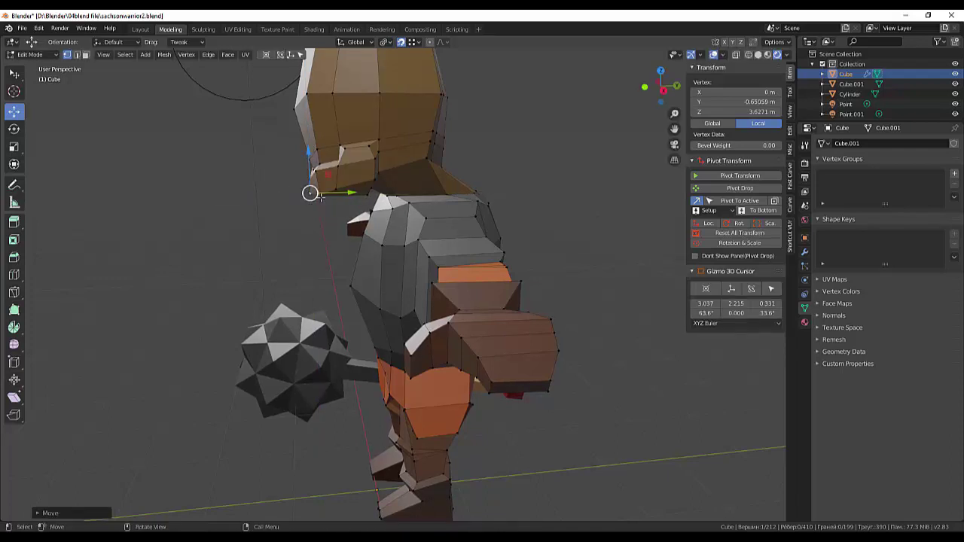
key(g)
key(z)
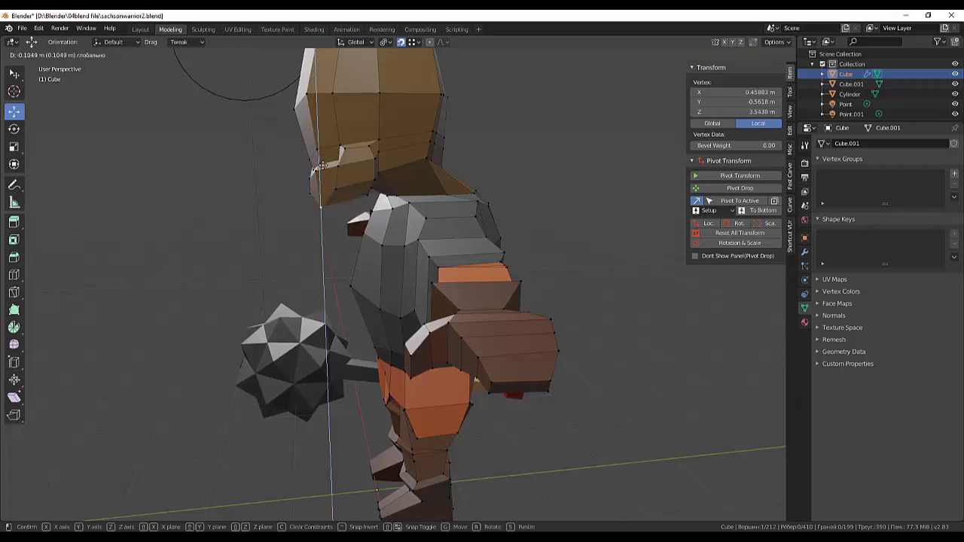
click(322, 162)
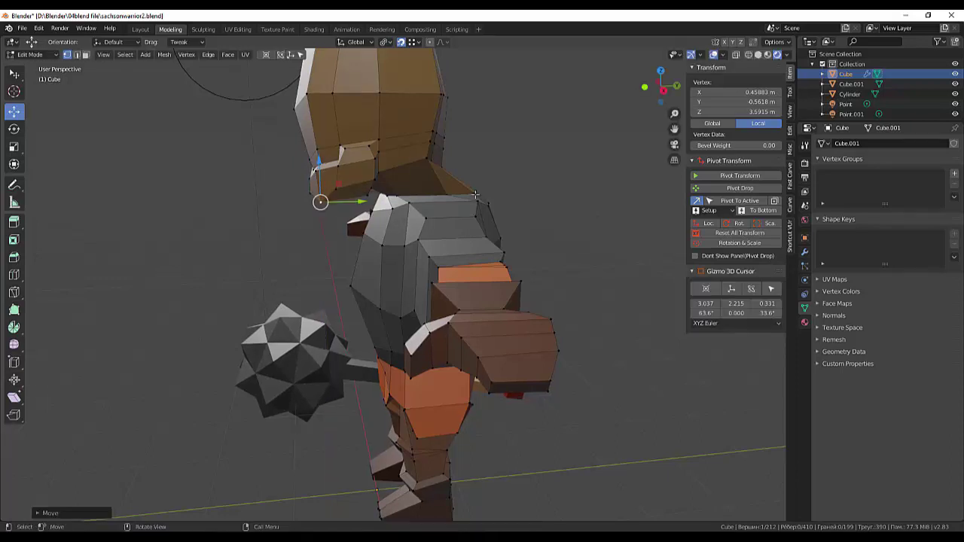
Step: Move another head vertex along Y, then slide it with a second head vertex along Y
click(477, 200)
mouse_move(478, 200)
middle_down()
mouse_move(556, 188)
mouse_move(631, 195)
mouse_move(440, 186)
middle_up()
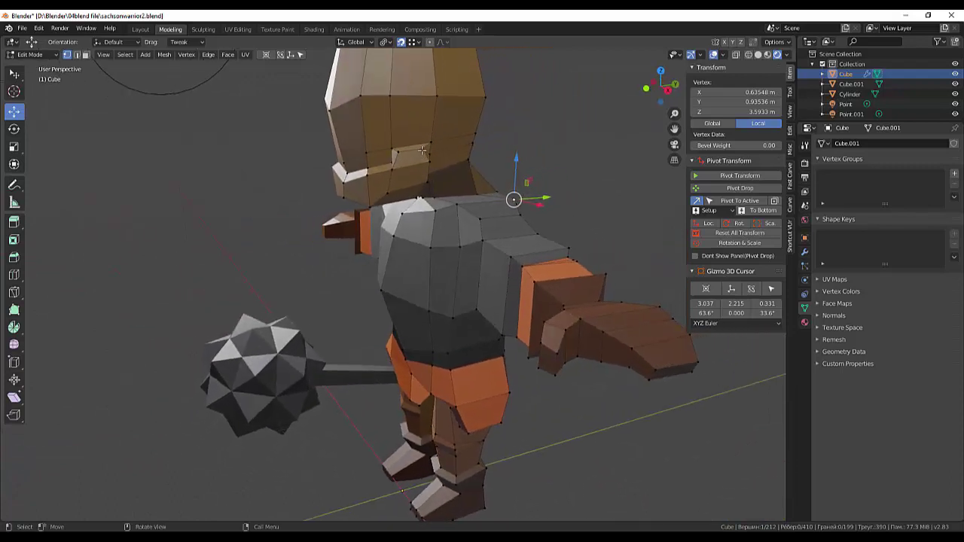
click(422, 150)
key(g)
key(y)
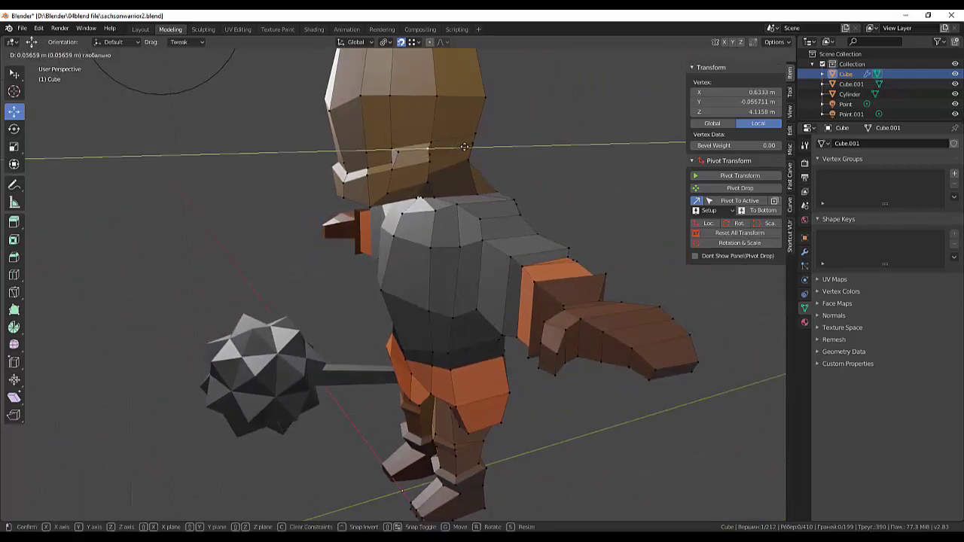
click(465, 147)
middle_drag(430, 147, 355, 159)
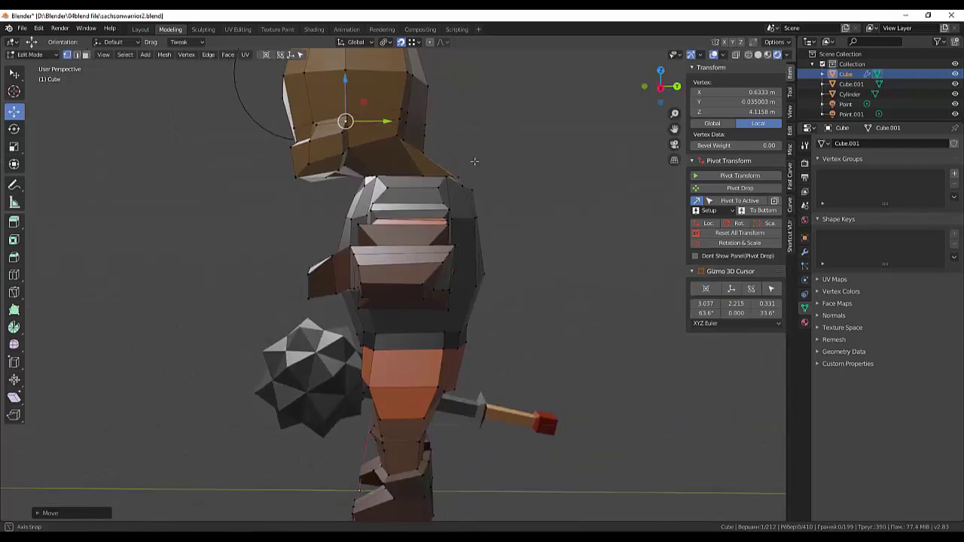
shift+click(342, 153)
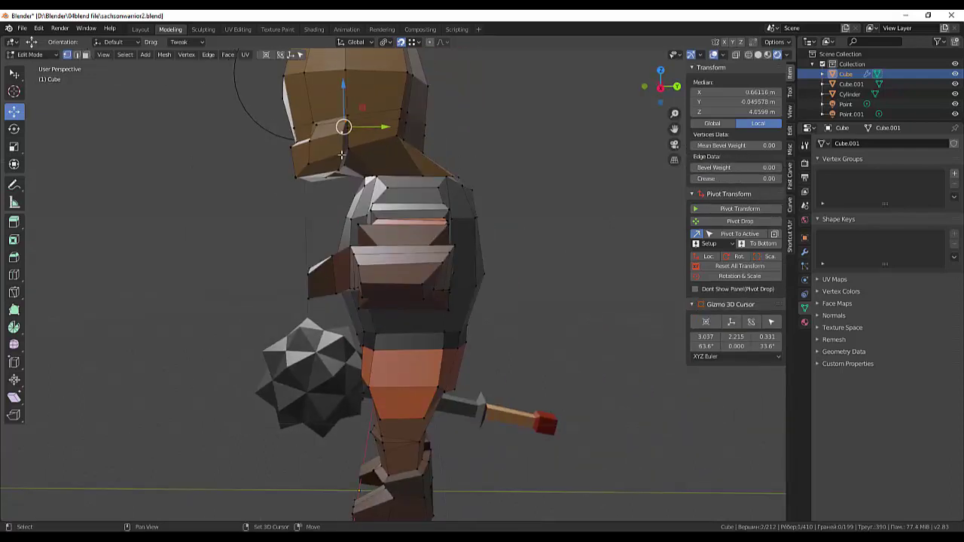
drag(386, 138, 385, 139)
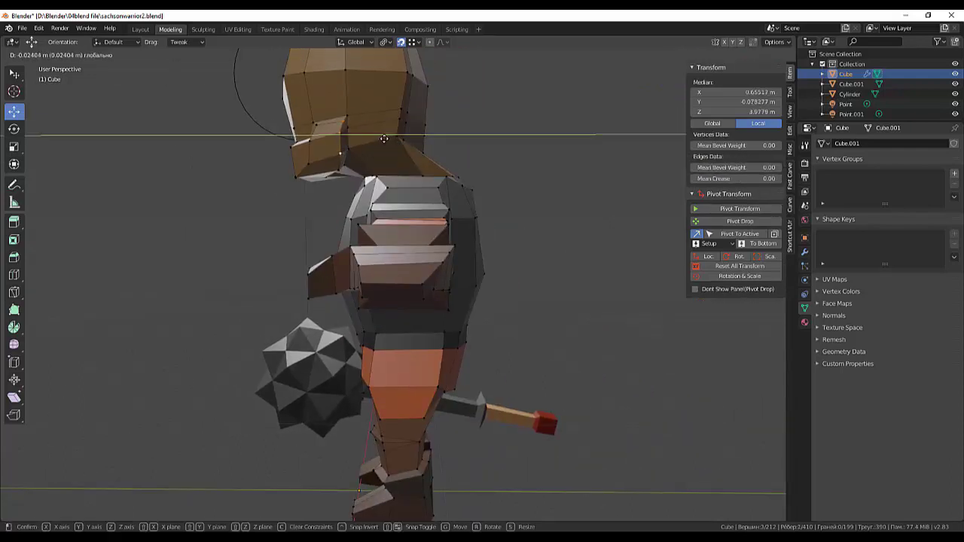
key(alt+a)
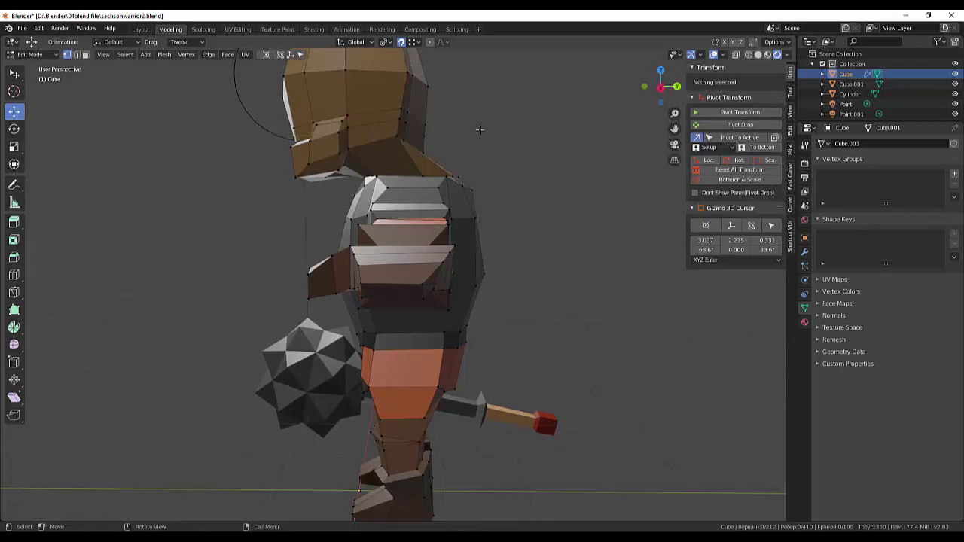
Step: Shift a vertex on the head's lower edge sideways along X
mouse_move(384, 138)
middle_down()
mouse_move(495, 151)
mouse_move(433, 188)
middle_up()
click(382, 191)
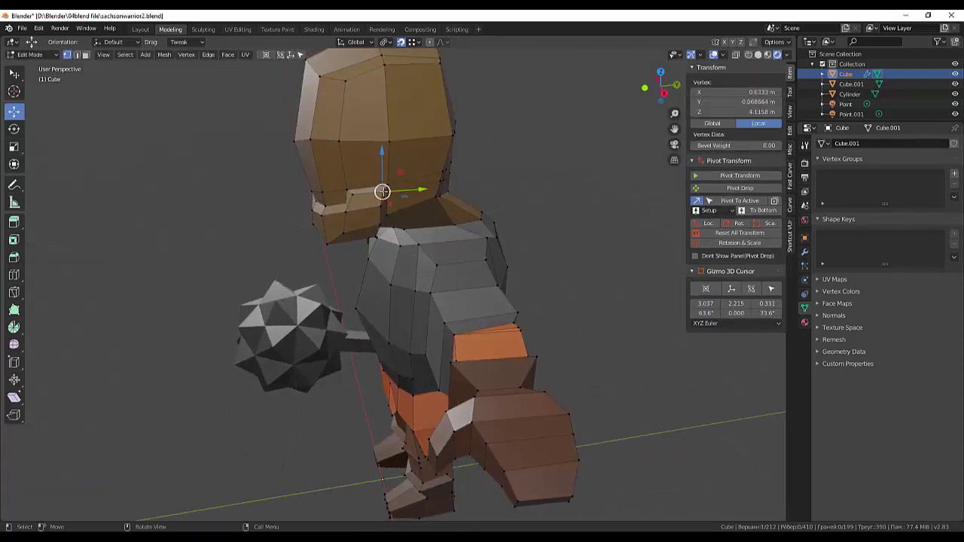
drag(416, 188, 416, 183)
click(416, 183)
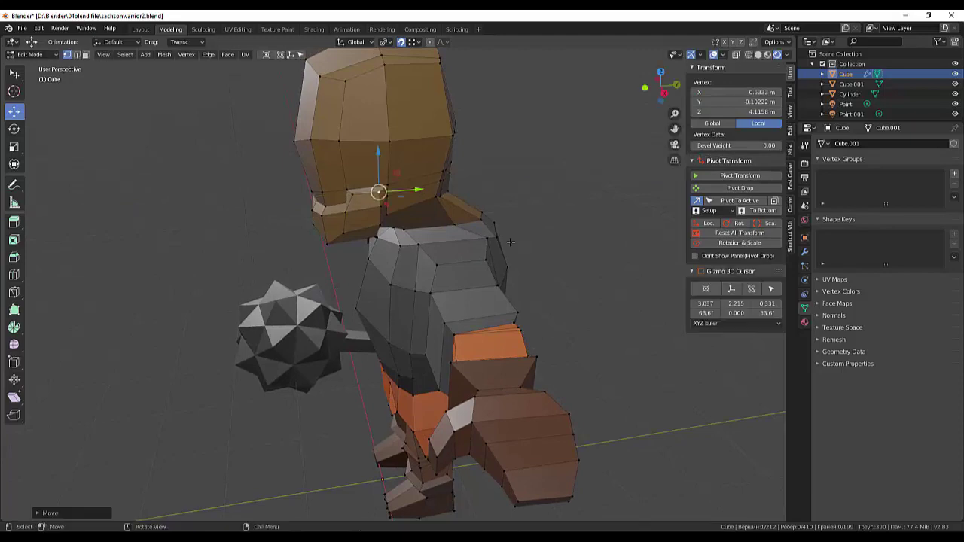
mouse_move(416, 183)
middle_down()
mouse_move(613, 216)
mouse_move(578, 235)
mouse_move(590, 205)
middle_up()
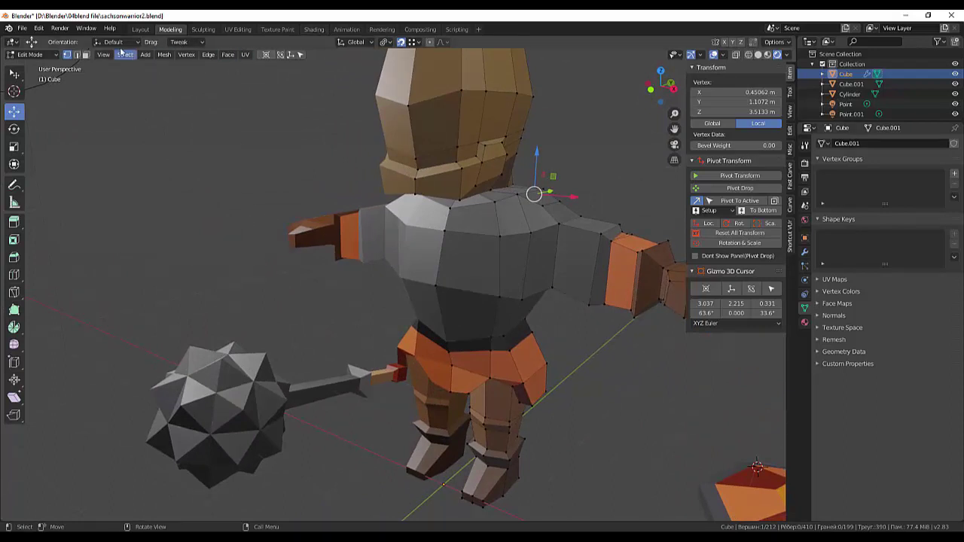
Step: Switch to the workspace with the palette image and put the character in Edit Mode
click(138, 30)
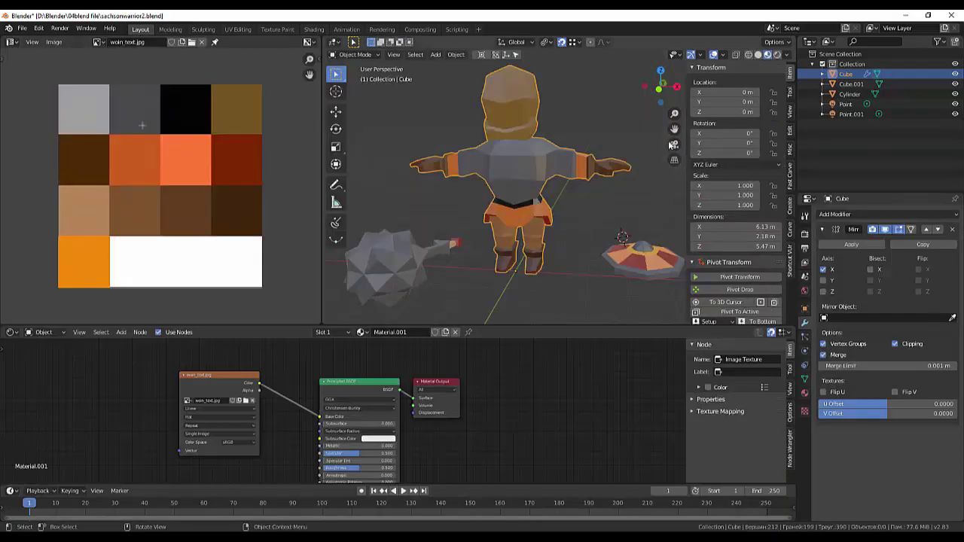
scroll(594, 117, up, 2)
scroll(592, 120, up, 2)
mouse_move(592, 115)
middle_down()
mouse_move(581, 145)
mouse_move(505, 164)
middle_up()
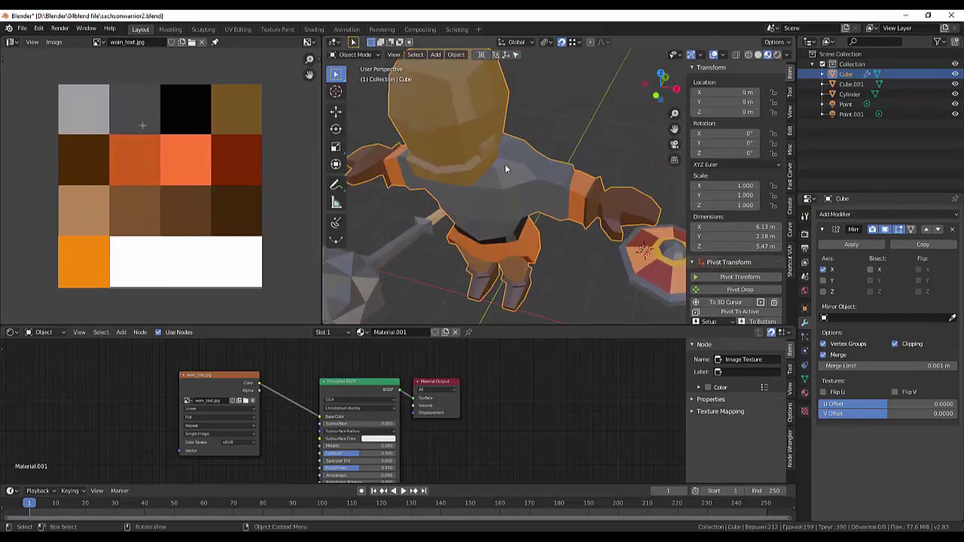
key(Tab)
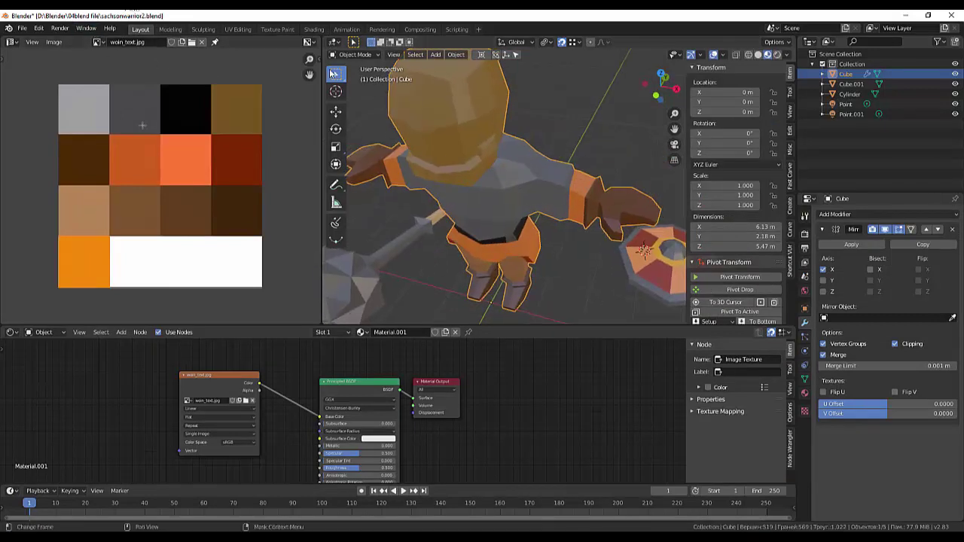
key(Tab)
click(351, 54)
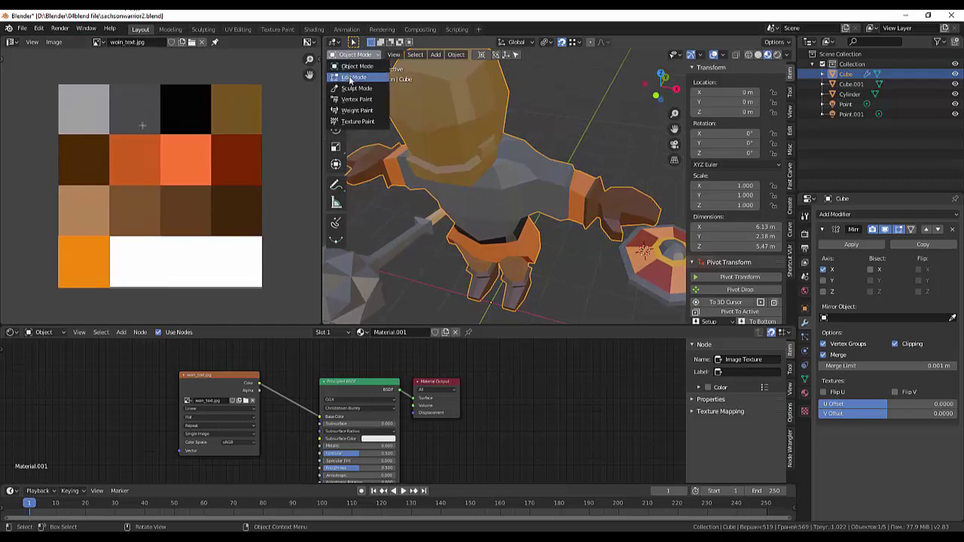
click(353, 77)
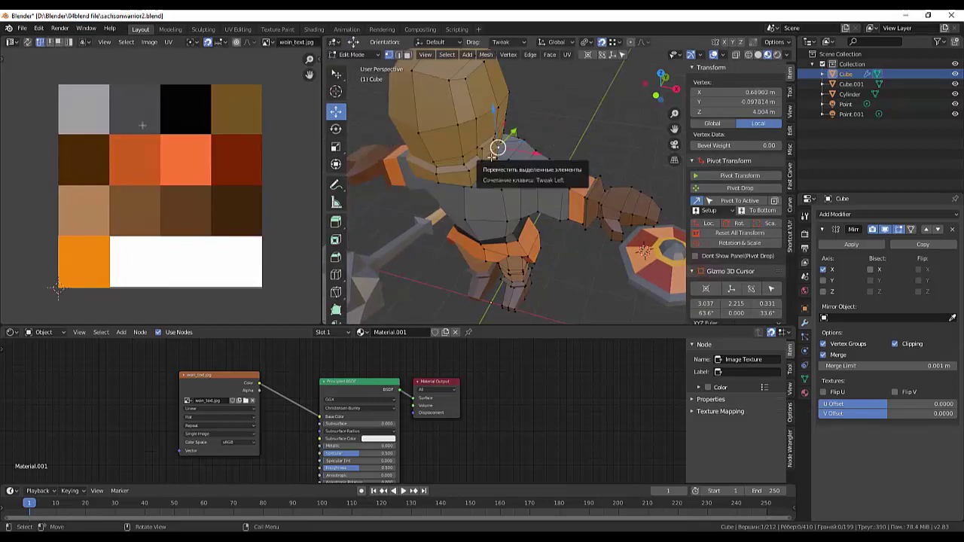
click(493, 151)
middle_drag(492, 151, 458, 112)
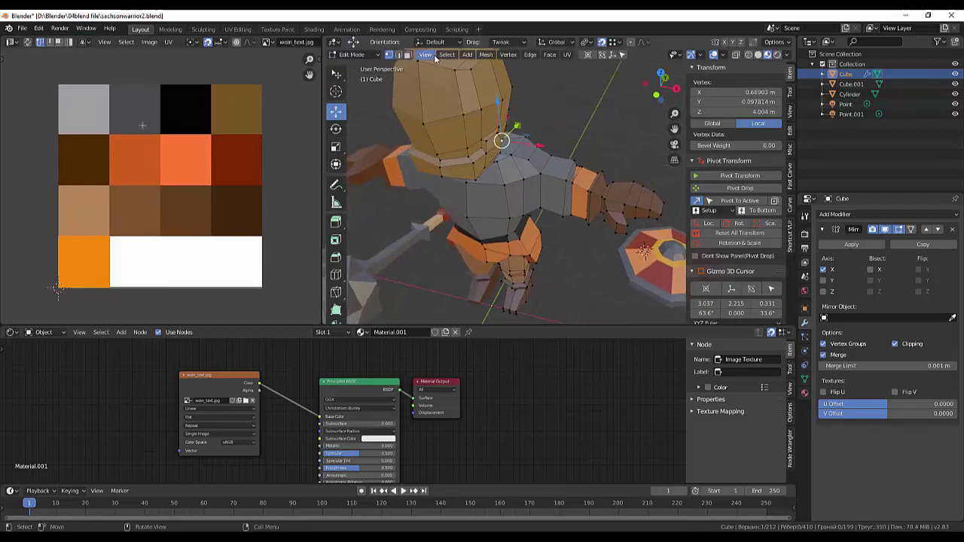
Step: Select the collar faces around the neck and move their UVs onto a dark brown palette swatch
click(408, 54)
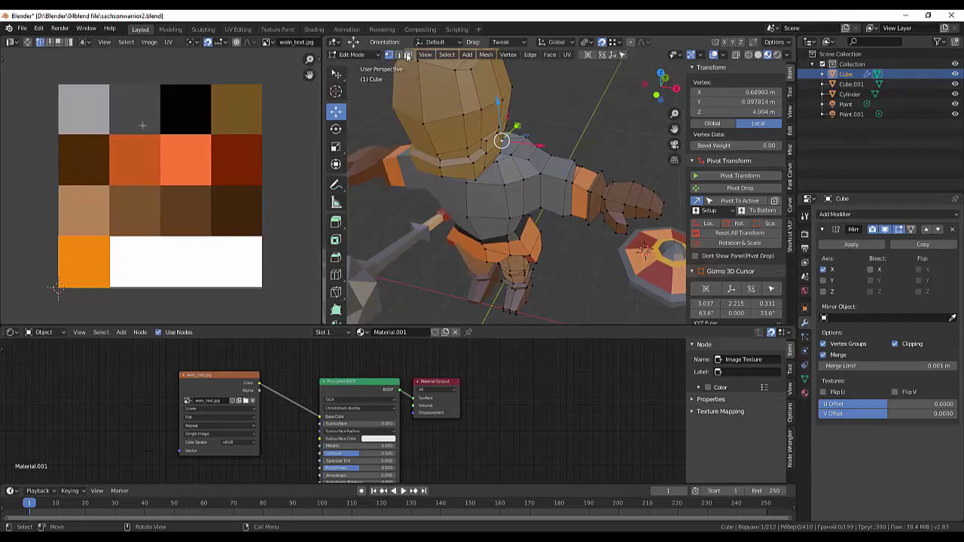
click(494, 143)
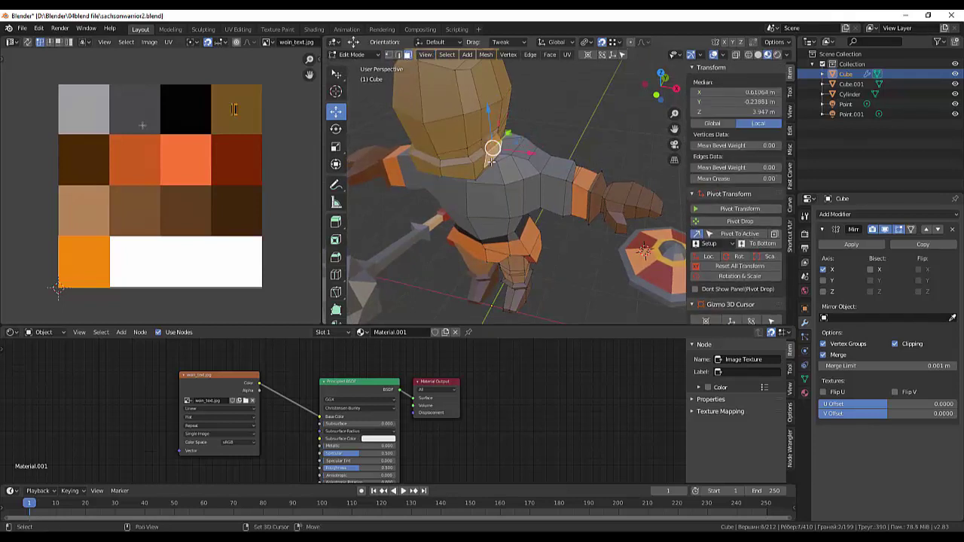
click(476, 171)
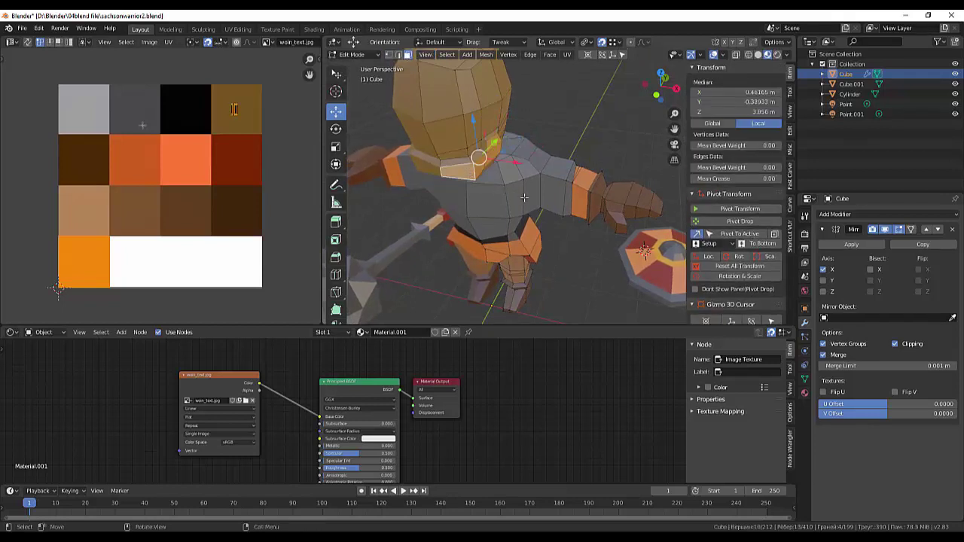
key(ctrl+KP_Add)
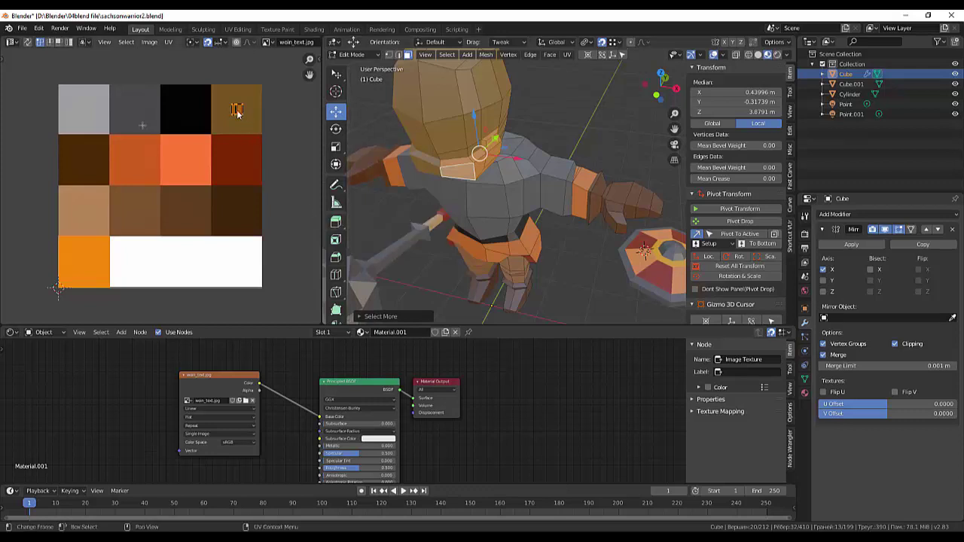
key(g)
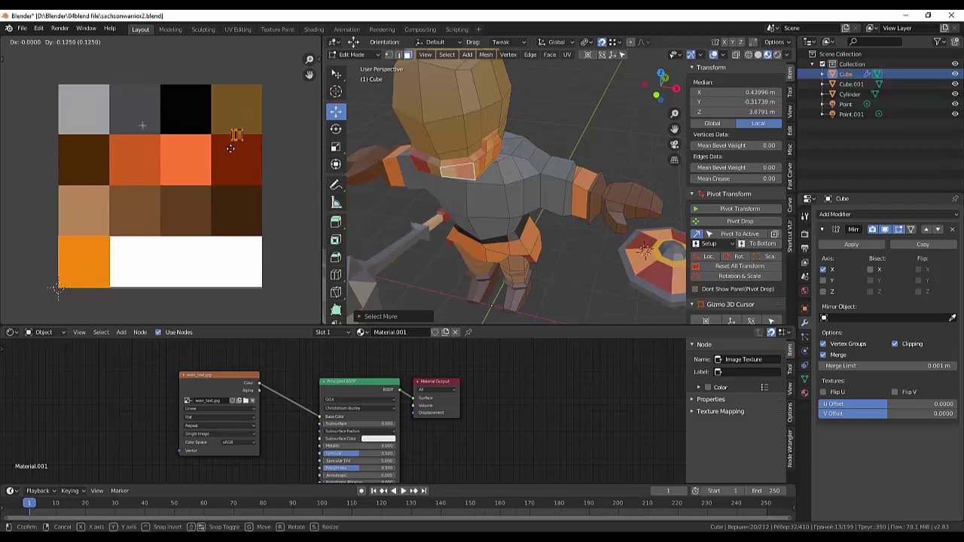
click(193, 278)
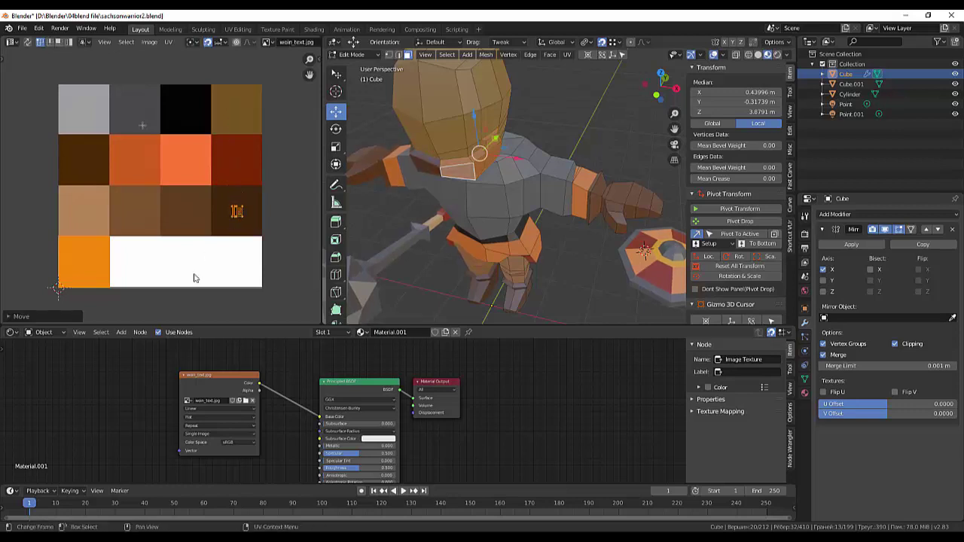
click(595, 257)
mouse_move(580, 175)
middle_down()
mouse_move(602, 145)
mouse_move(577, 146)
middle_up()
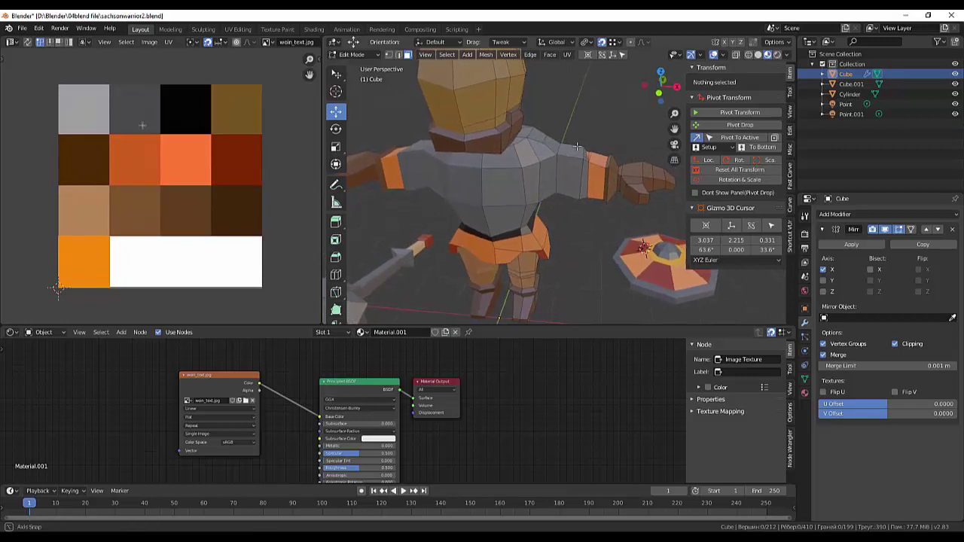
Step: In vertex select, lower a vertex on the head's lower rim along Z
mouse_move(577, 146)
middle_down()
mouse_move(565, 114)
mouse_move(594, 164)
mouse_move(538, 143)
middle_up()
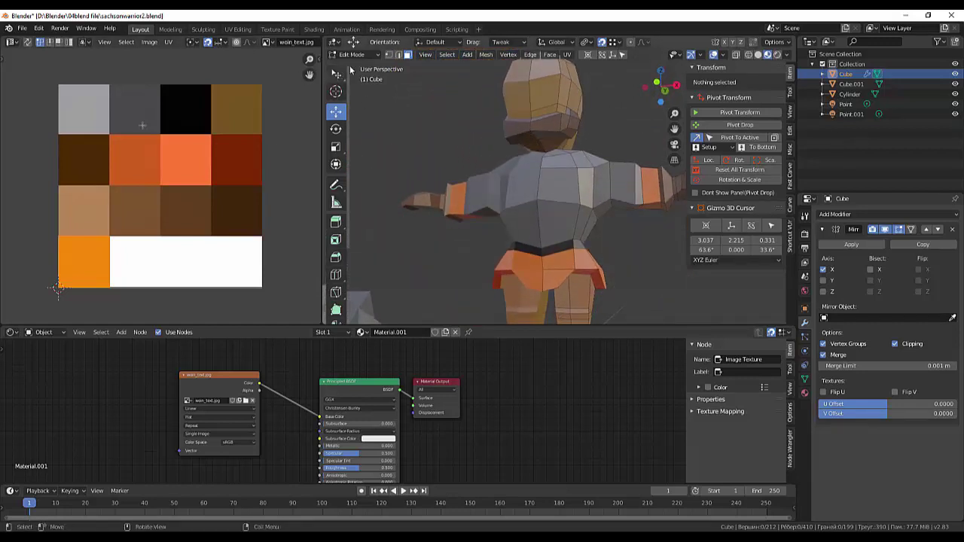
key(1)
click(529, 131)
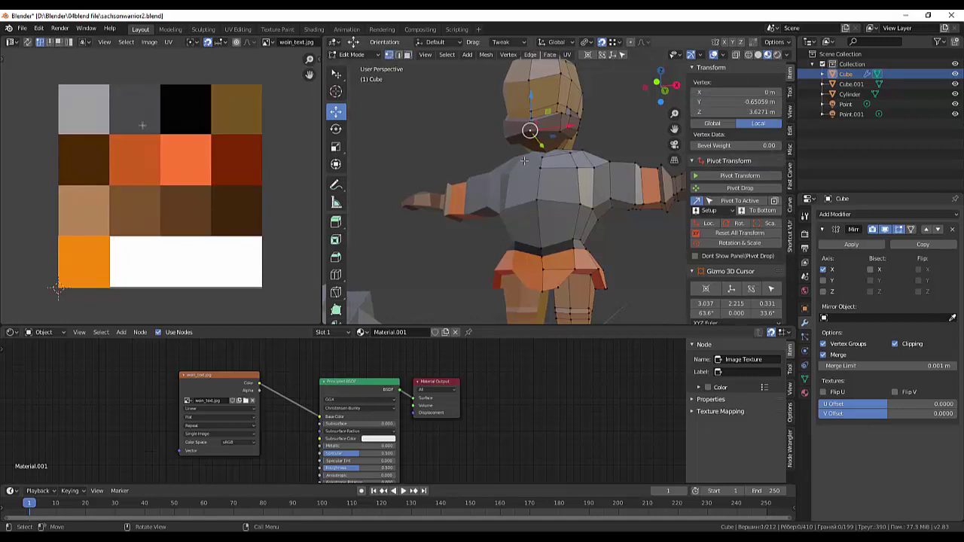
drag(530, 94, 527, 100)
click(469, 134)
Step: Raise another vertex on the back of the head well upward along Z
middle_drag(461, 137, 457, 165)
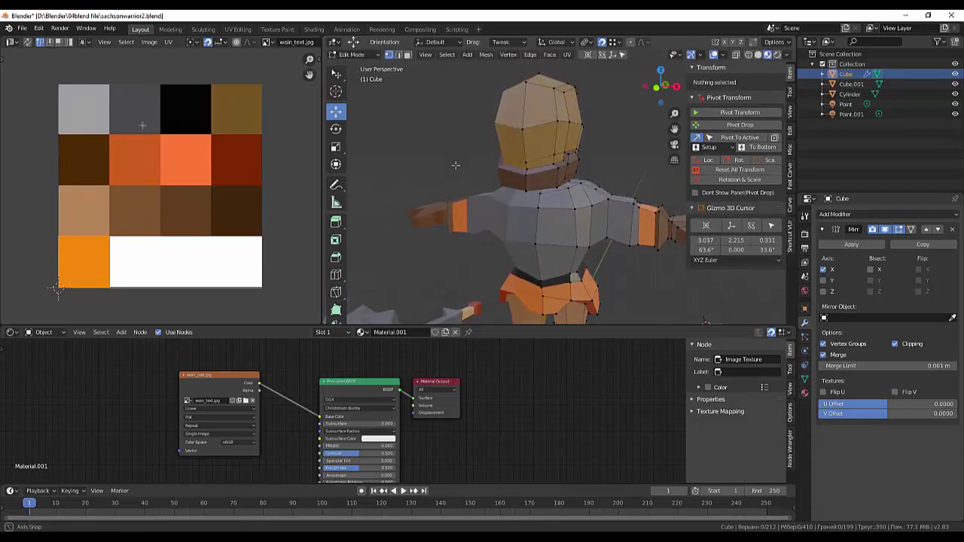
click(525, 162)
drag(525, 127, 521, 125)
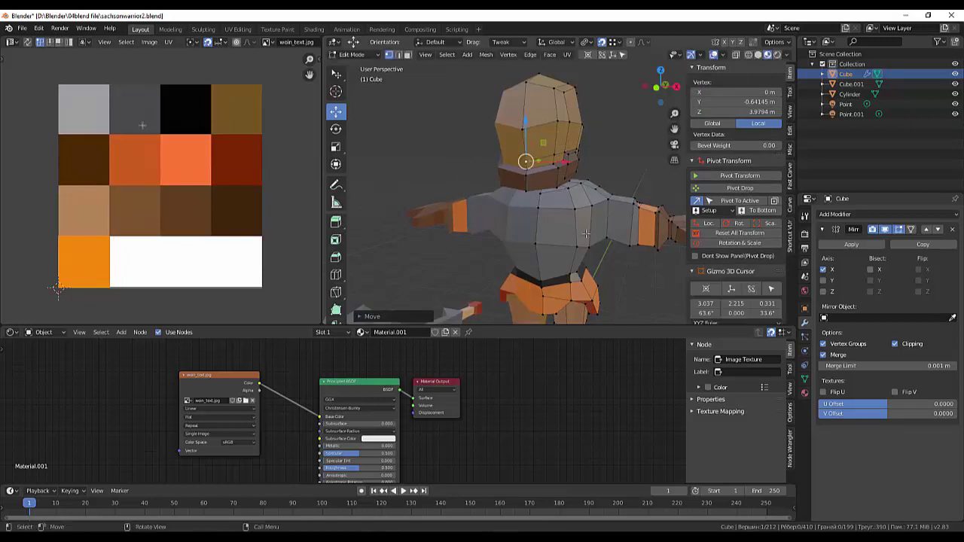
middle_drag(590, 235, 592, 232)
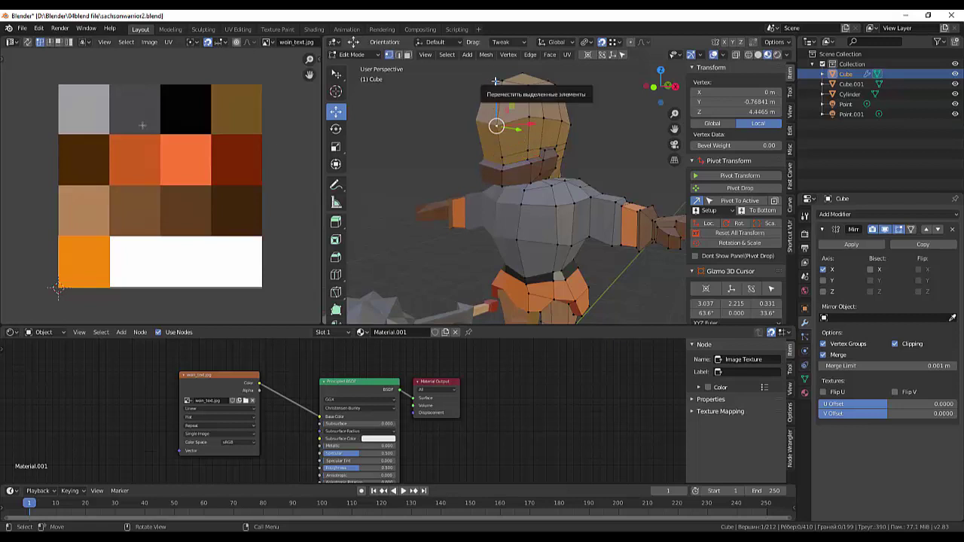
drag(494, 89, 494, 51)
click(572, 128)
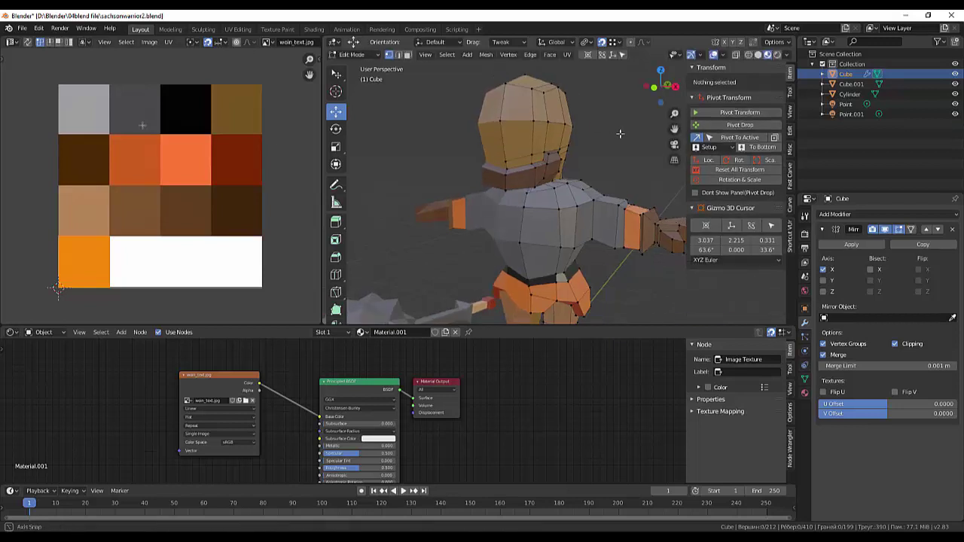
middle_drag(573, 128, 527, 135)
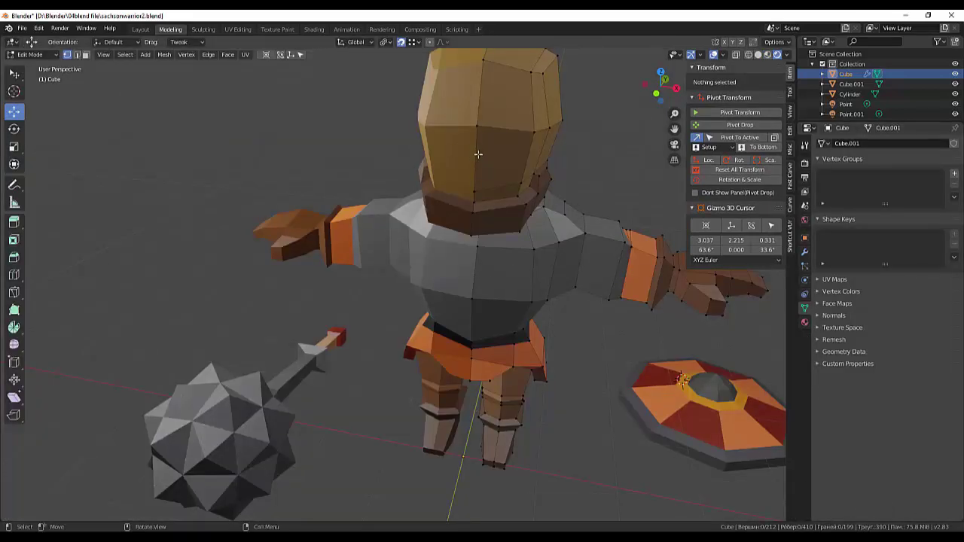
Step: In front orthographic view, knife-cut a new edge across the head after one cancelled attempt
key(KP_1)
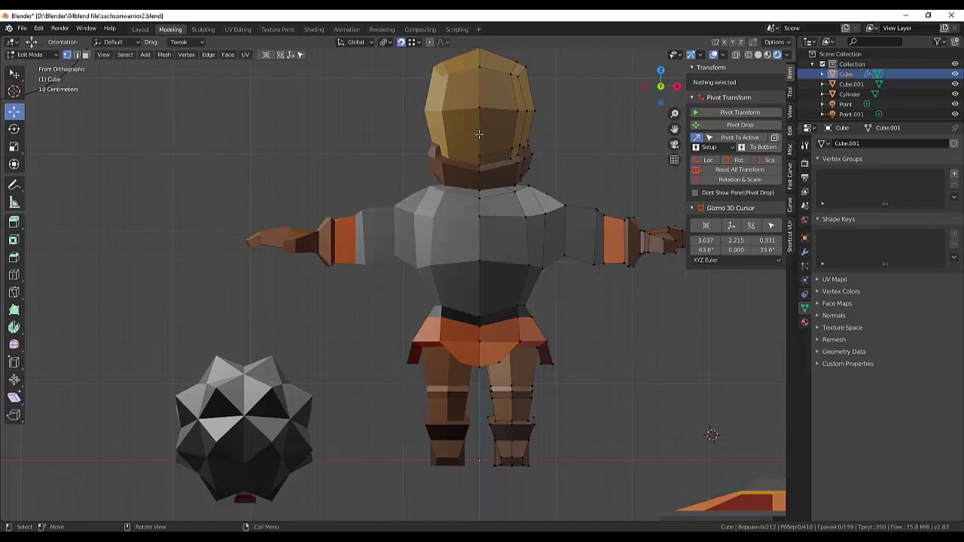
key(k)
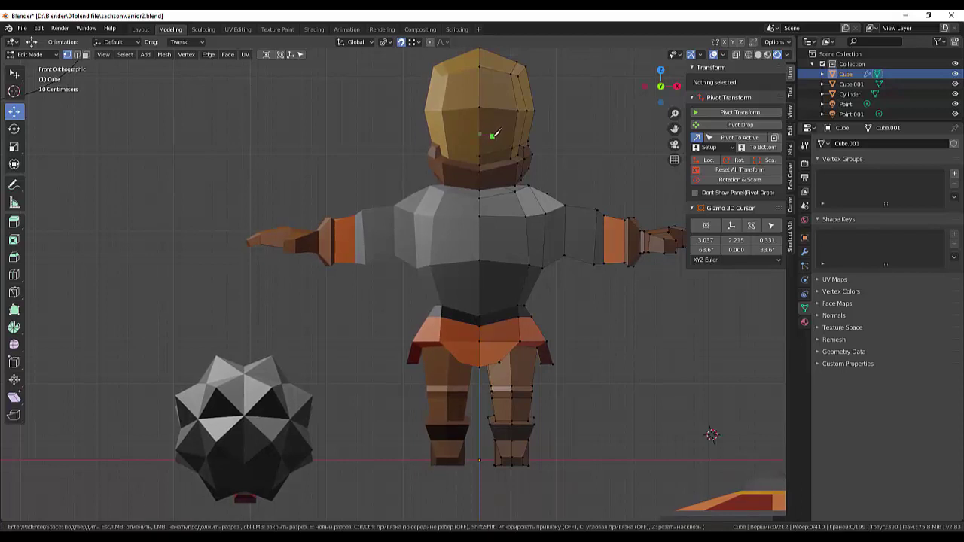
click(491, 134)
click(492, 111)
key(Escape)
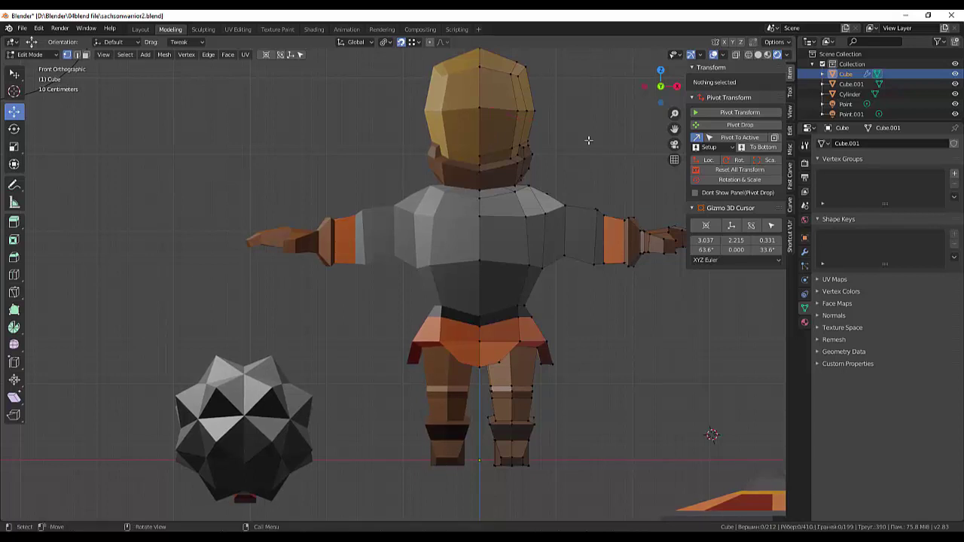
click(480, 107)
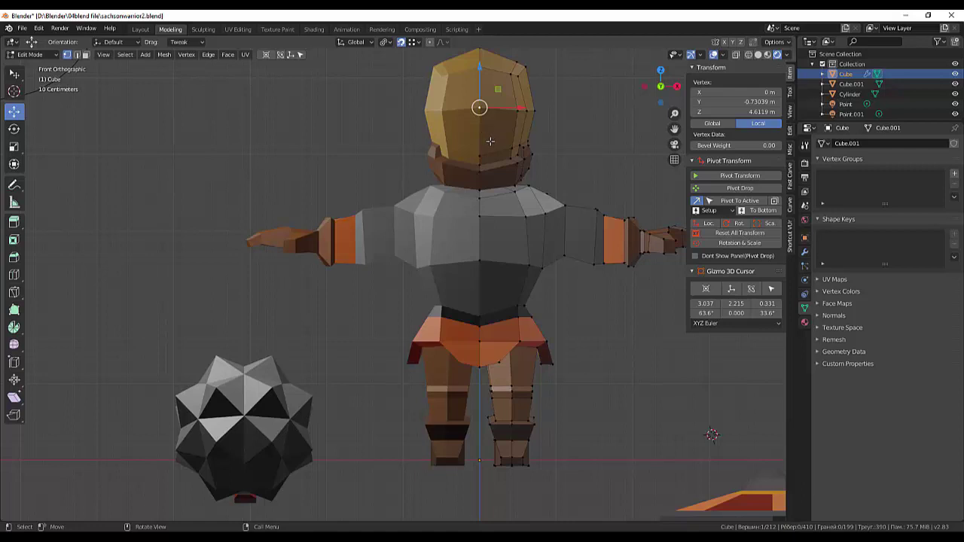
key(k)
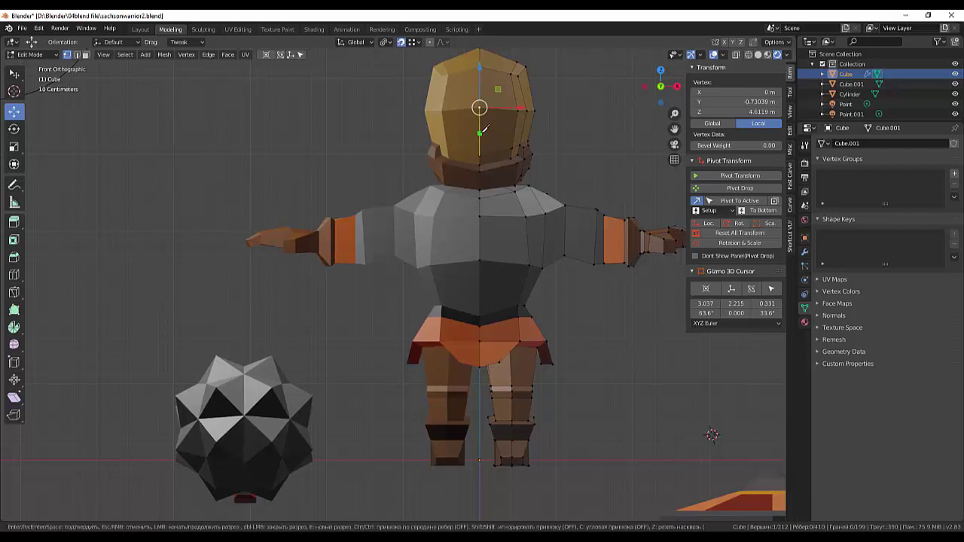
click(490, 133)
key(Return)
click(644, 131)
middle_drag(644, 131, 439, 149)
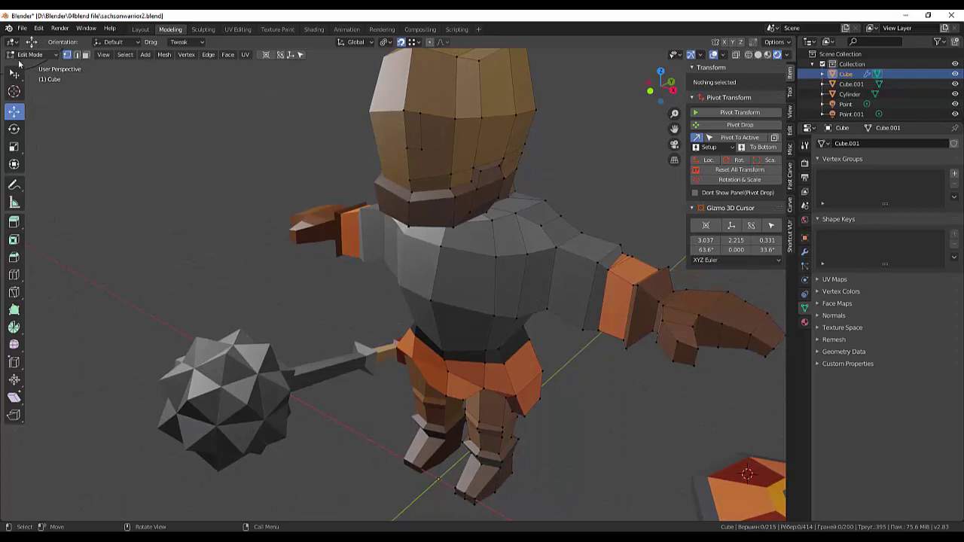
Step: Extrude a small face on the head outward
click(86, 54)
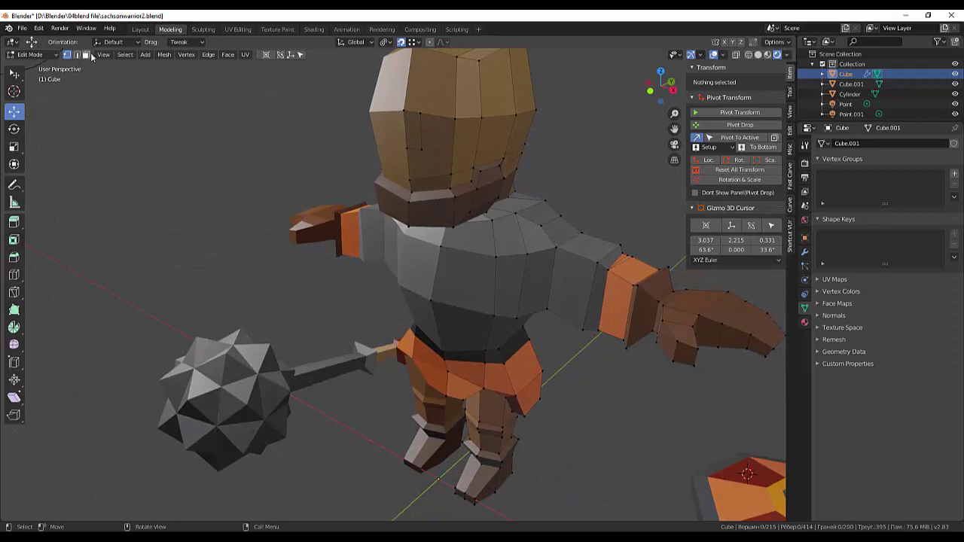
click(418, 136)
mouse_move(442, 149)
middle_down()
mouse_move(512, 150)
mouse_move(432, 154)
middle_up()
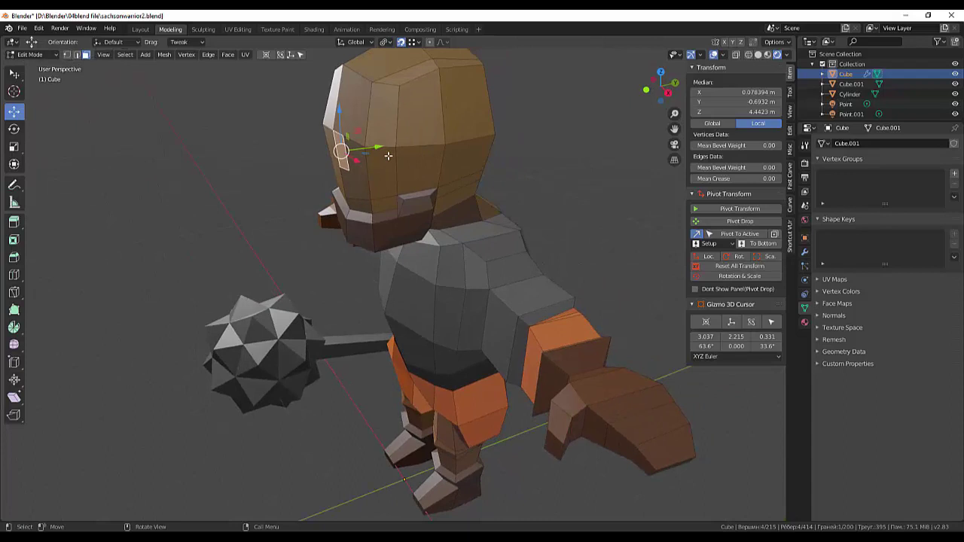
key(e)
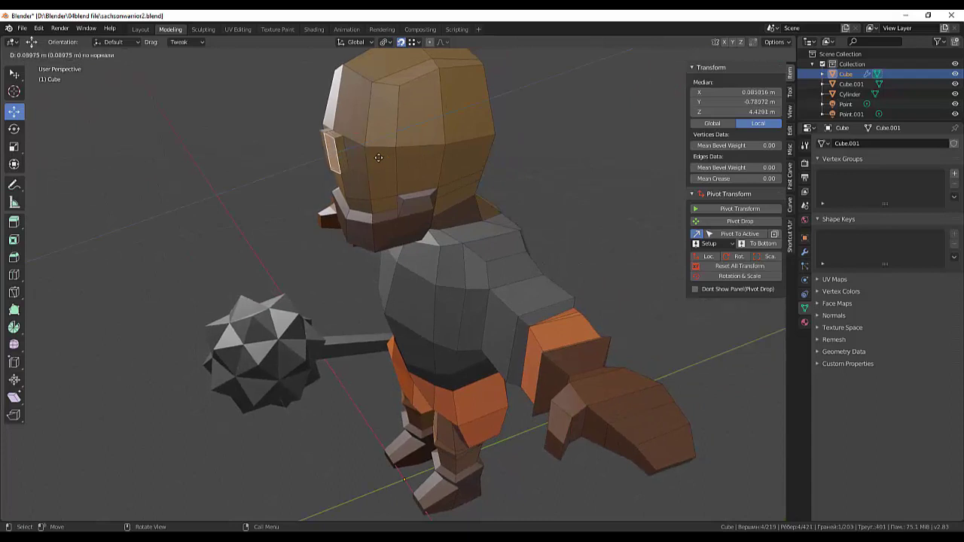
click(378, 156)
middle_drag(378, 157, 396, 132)
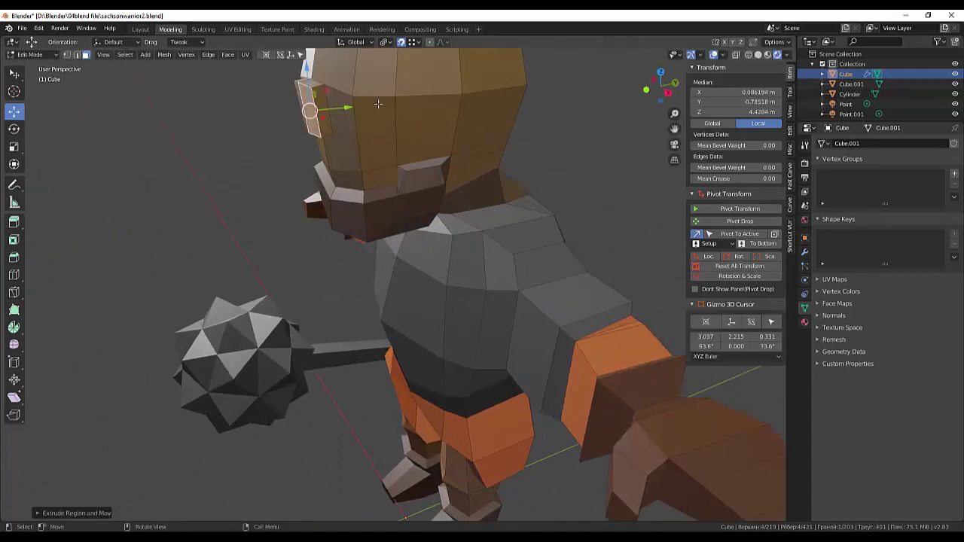
scroll(416, 185, up, 2)
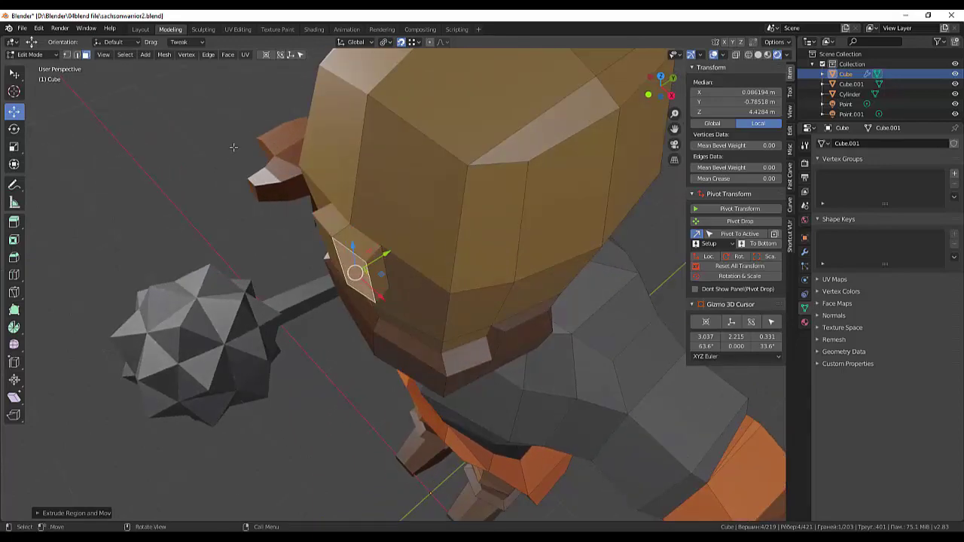
scroll(349, 200, down, 4)
scroll(378, 181, up, 2)
scroll(378, 181, up, 1)
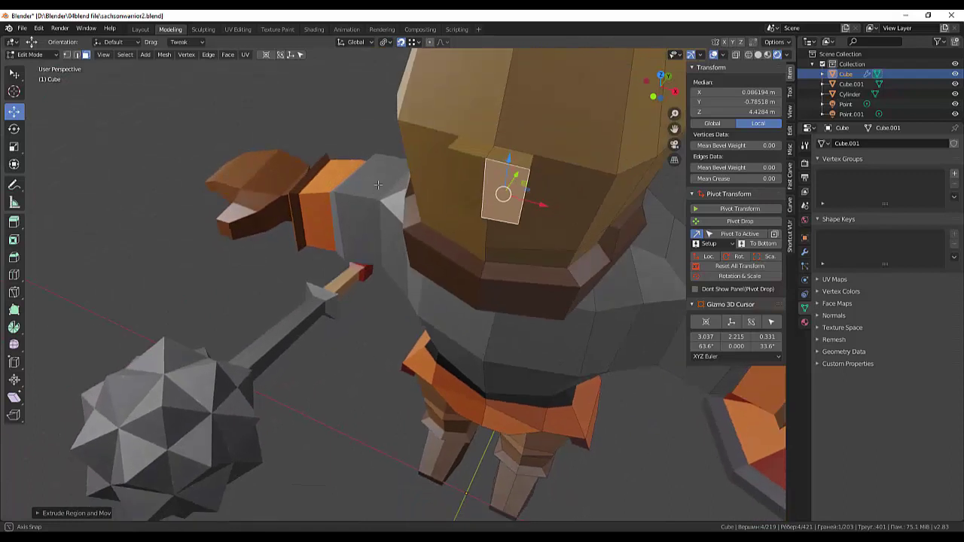
scroll(378, 182, up, 1)
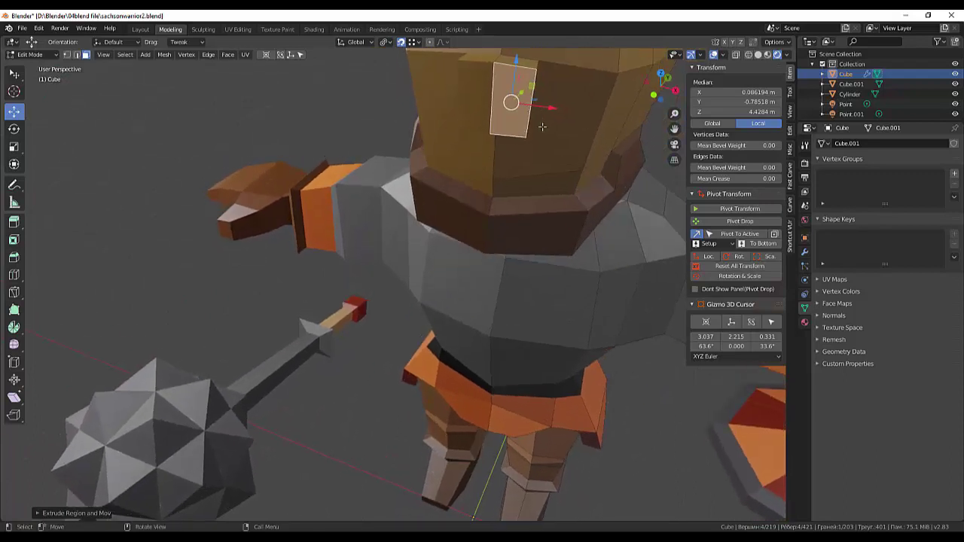
Step: Raise a head vertex from the new cut up to Z 4.6031
click(66, 54)
click(536, 69)
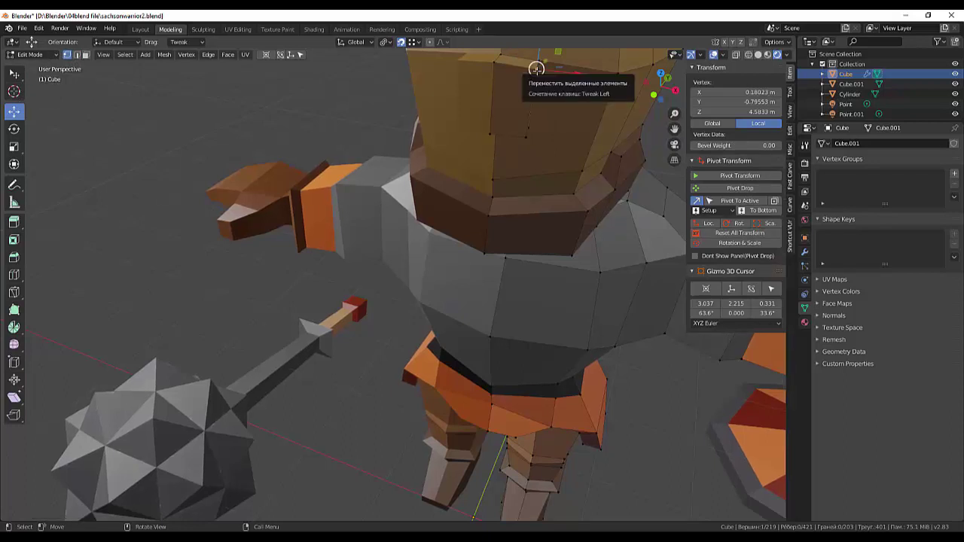
middle_drag(559, 64, 532, 101)
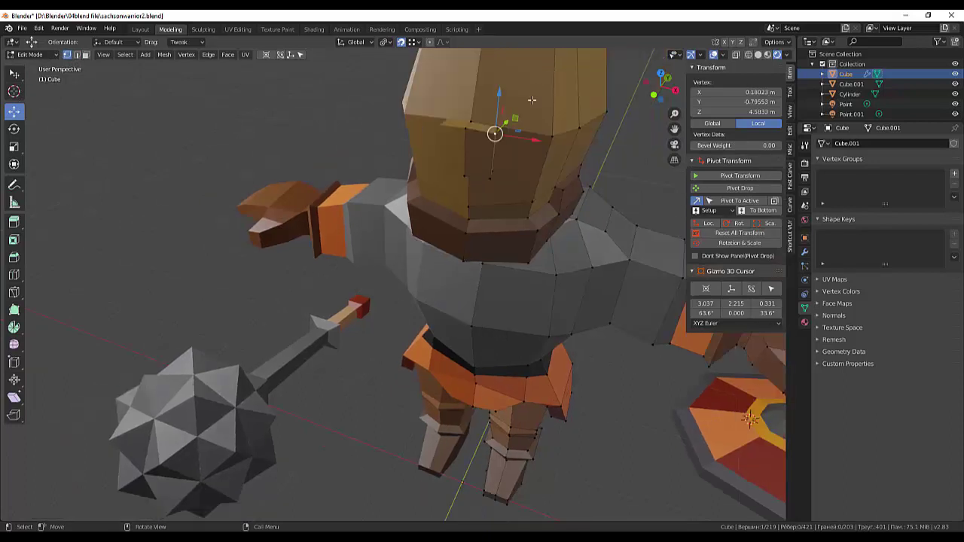
key(alt+a)
click(494, 127)
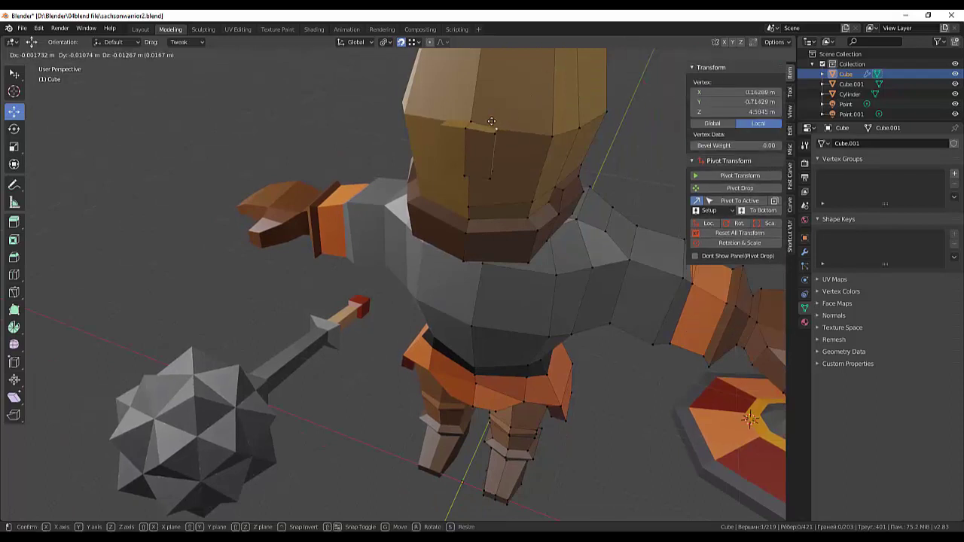
drag(499, 89, 499, 83)
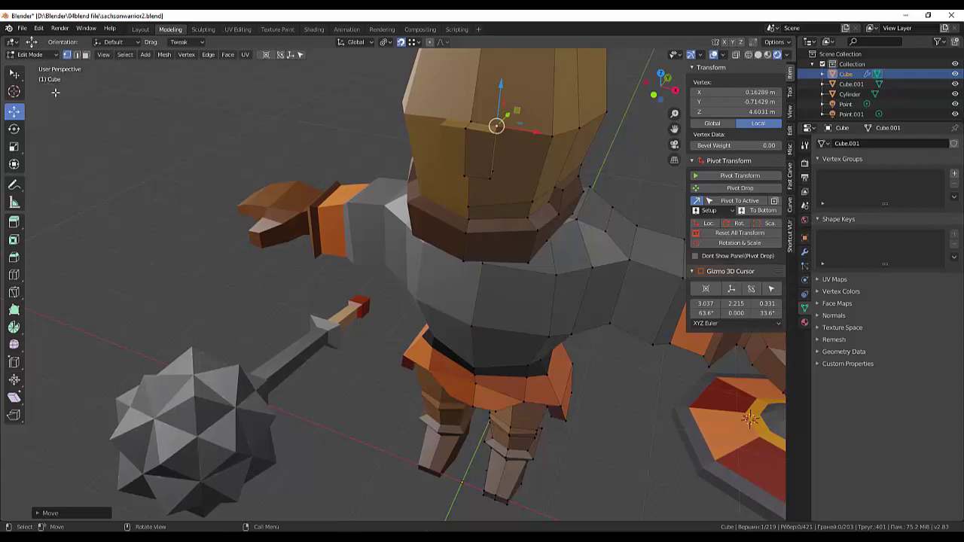
drag(14, 74, 47, 116)
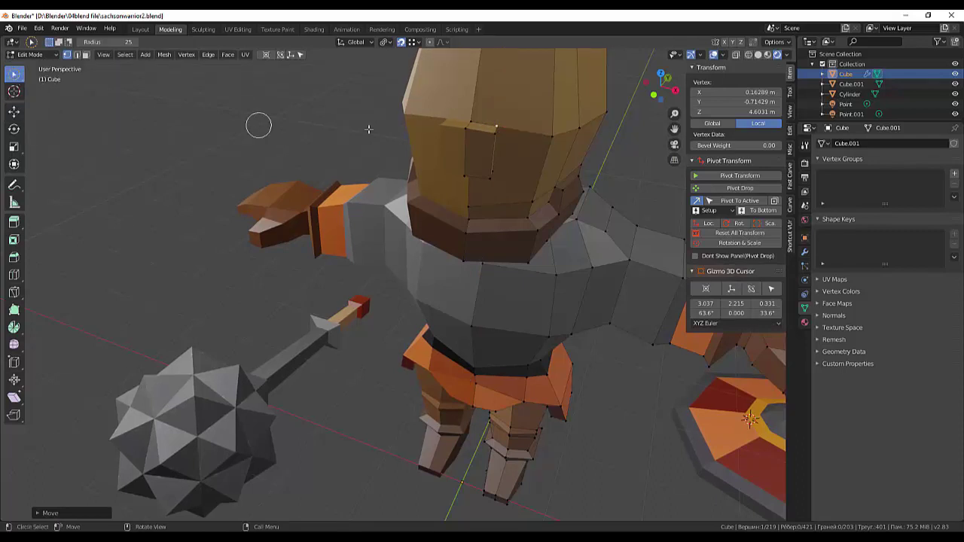
Step: Slide two head vertices slightly along X
drag(502, 125, 505, 126)
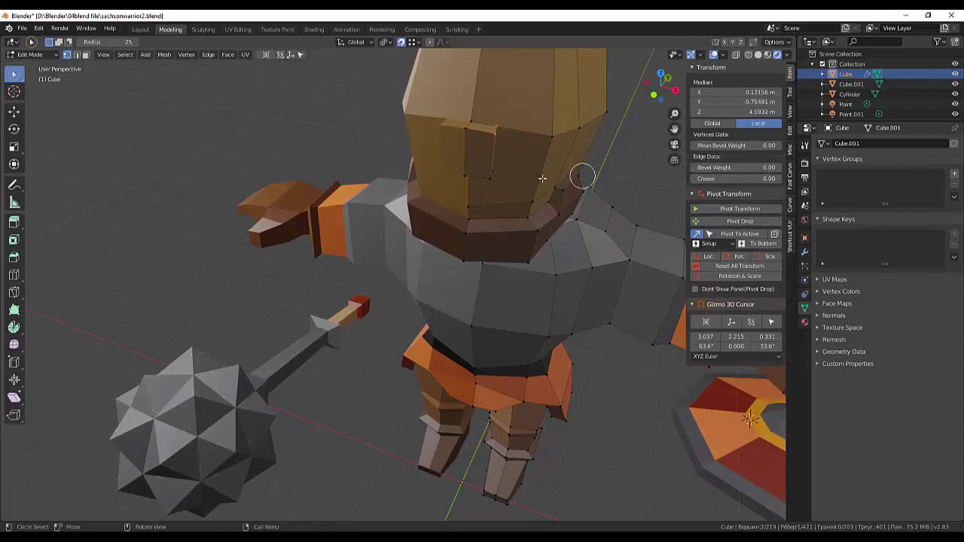
click(13, 113)
drag(534, 137, 527, 134)
middle_drag(528, 133, 463, 118)
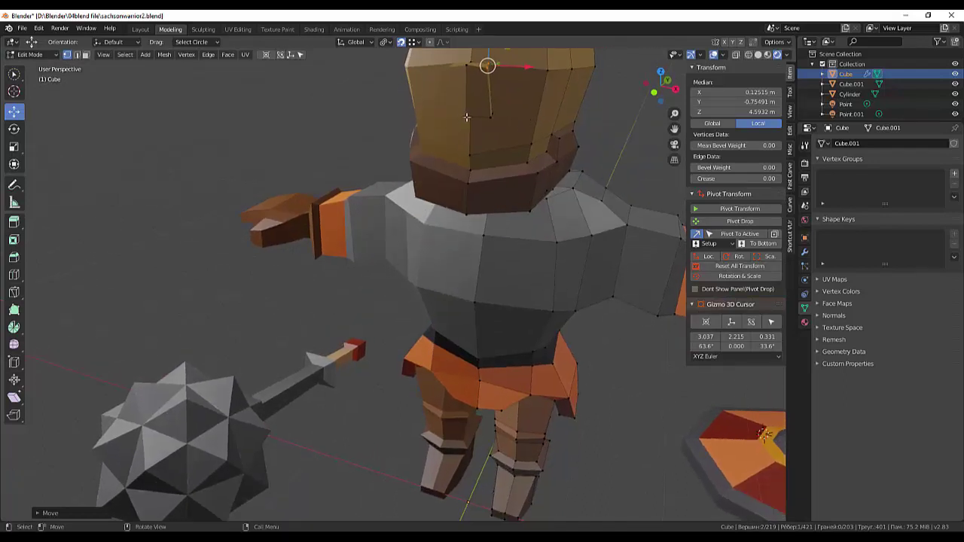
click(466, 117)
mouse_move(466, 116)
middle_down()
mouse_move(489, 142)
mouse_move(463, 161)
middle_up()
click(412, 217)
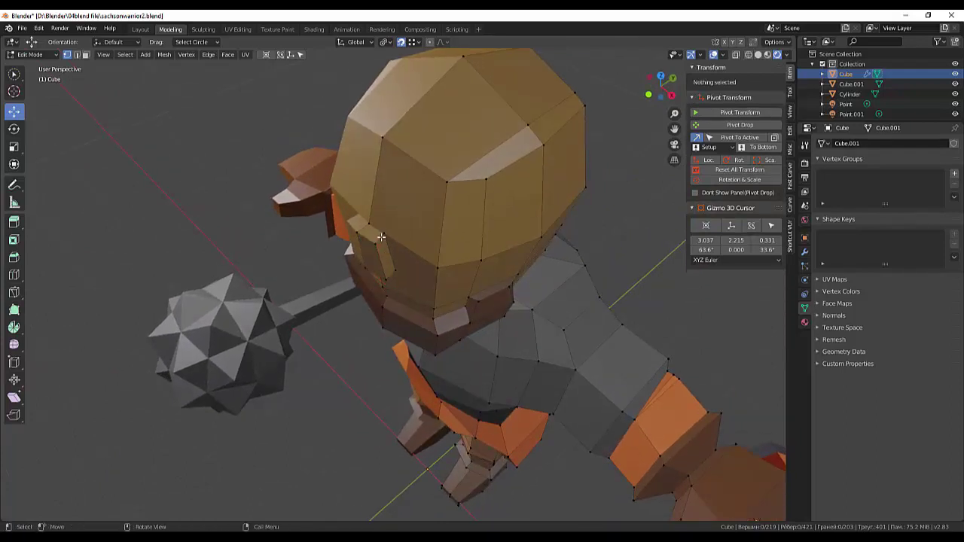
Step: Try merging two head vertices, undo it, and slide the vertices along Y instead
click(384, 232)
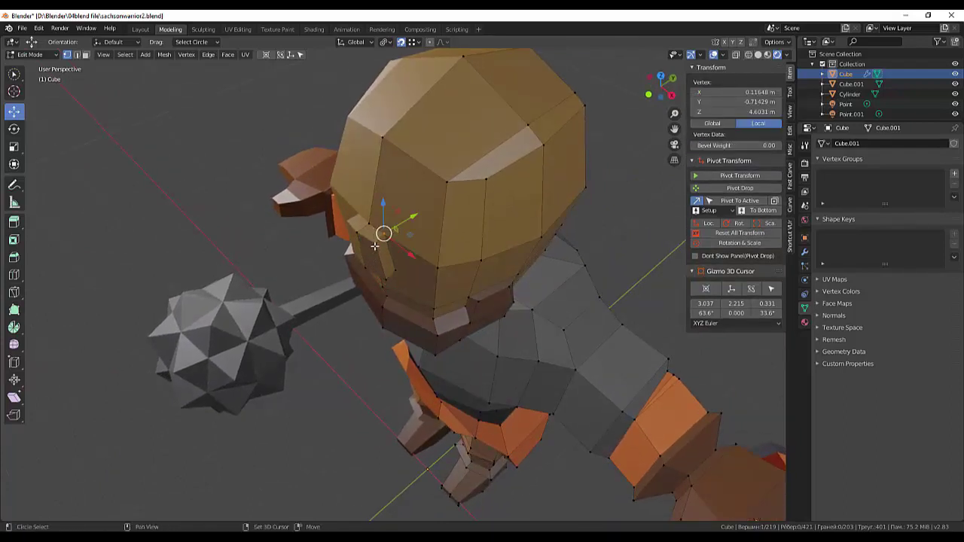
shift+click(375, 245)
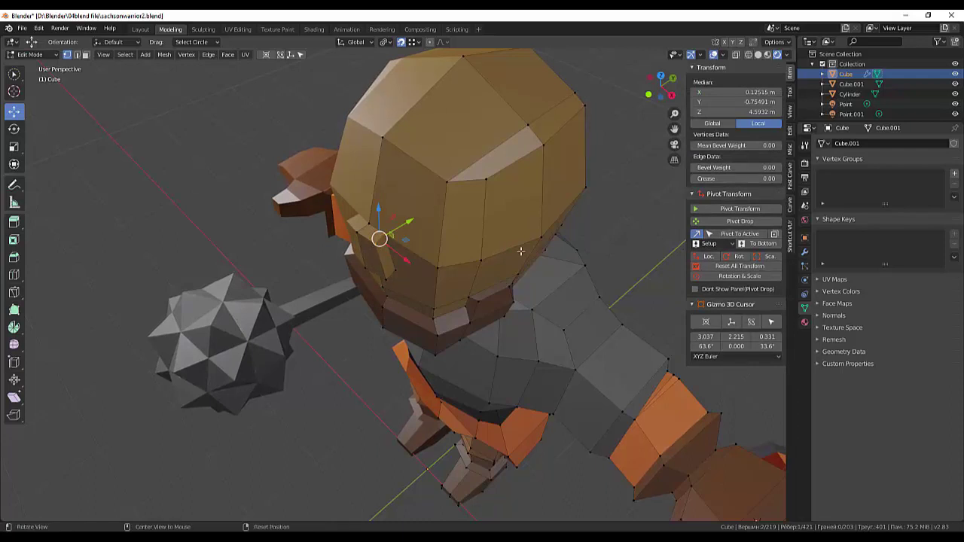
key(m)
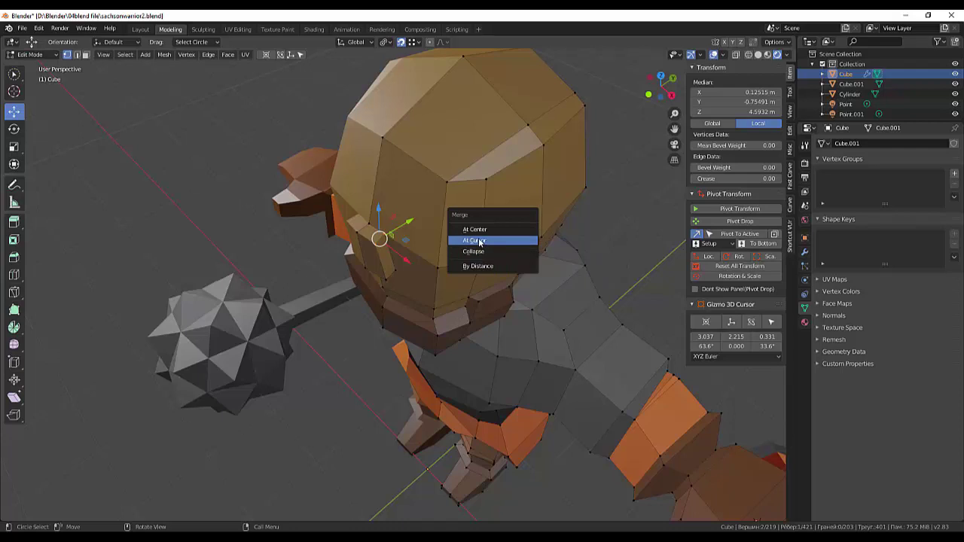
click(478, 240)
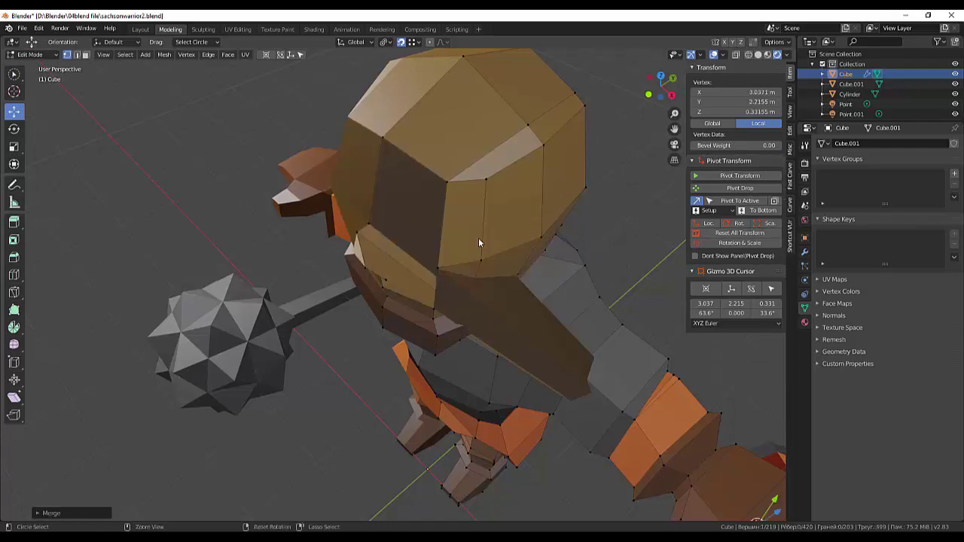
key(ctrl+z)
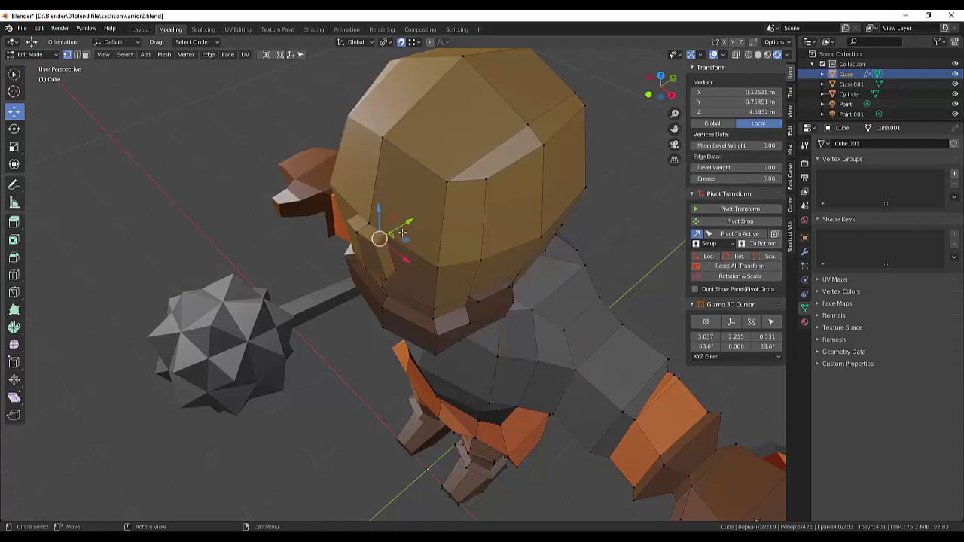
scroll(403, 233, up, 5)
middle_drag(413, 166, 418, 213)
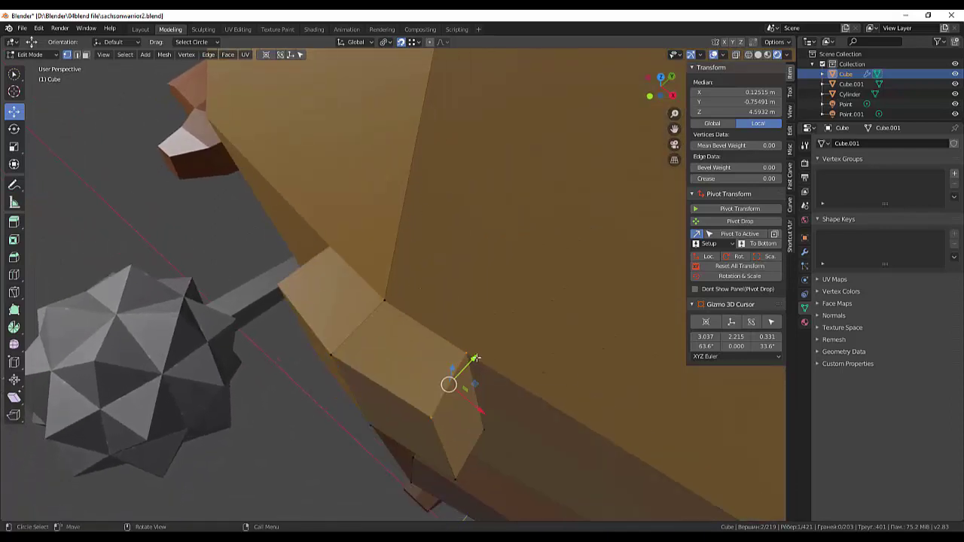
drag(473, 359, 467, 354)
click(433, 415)
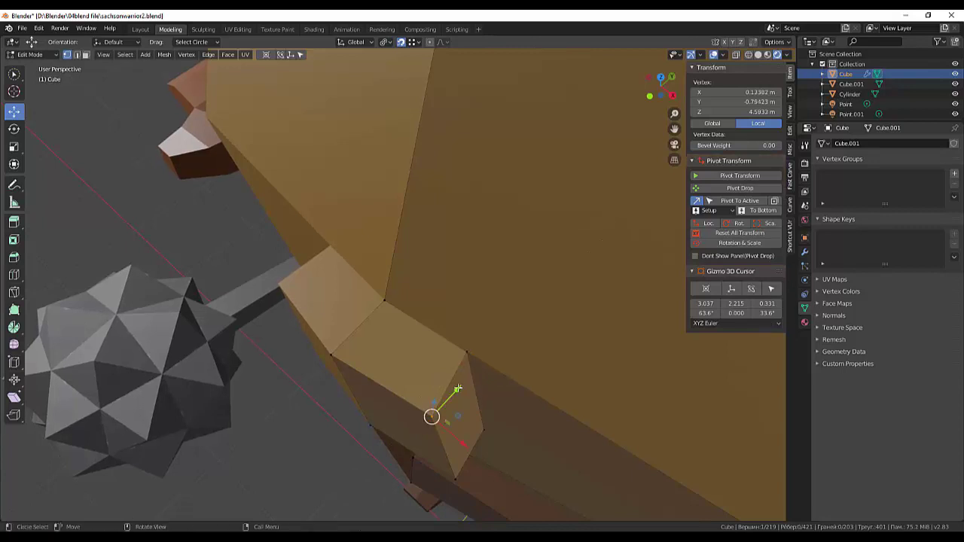
mouse_move(454, 391)
mouse_down()
mouse_move(478, 316)
mouse_move(506, 368)
mouse_move(494, 376)
mouse_up()
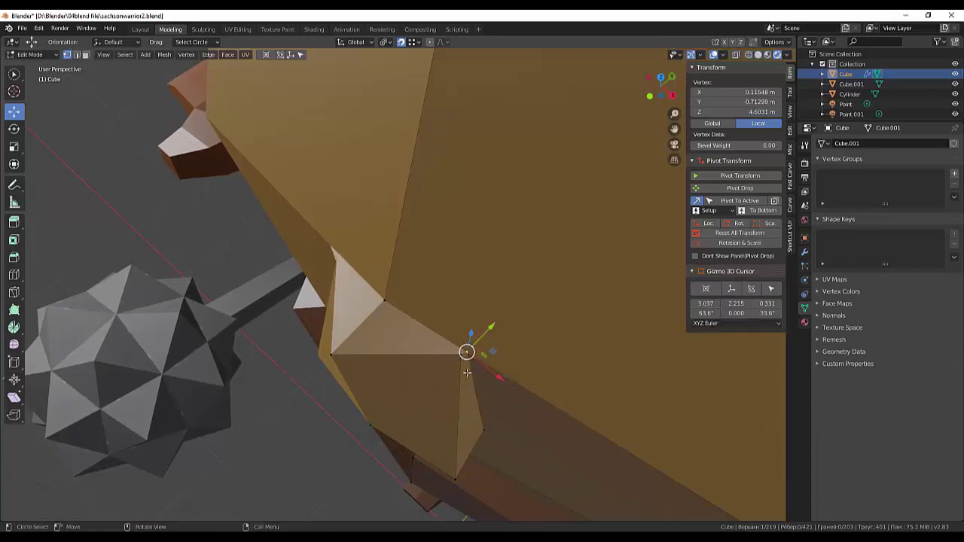
Step: Merge a pair of neighbouring head vertices into one
shift+click(465, 352)
right_click(550, 355)
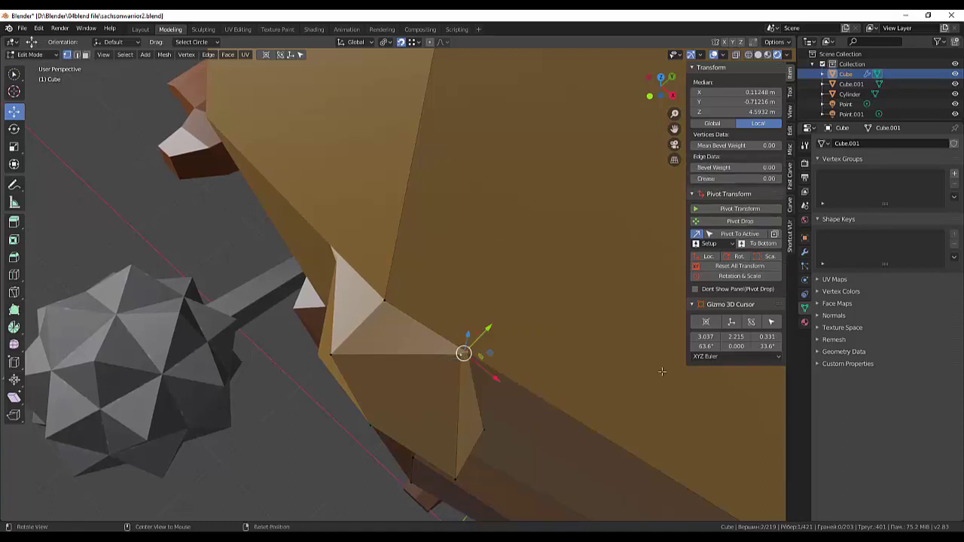
key(alt+m)
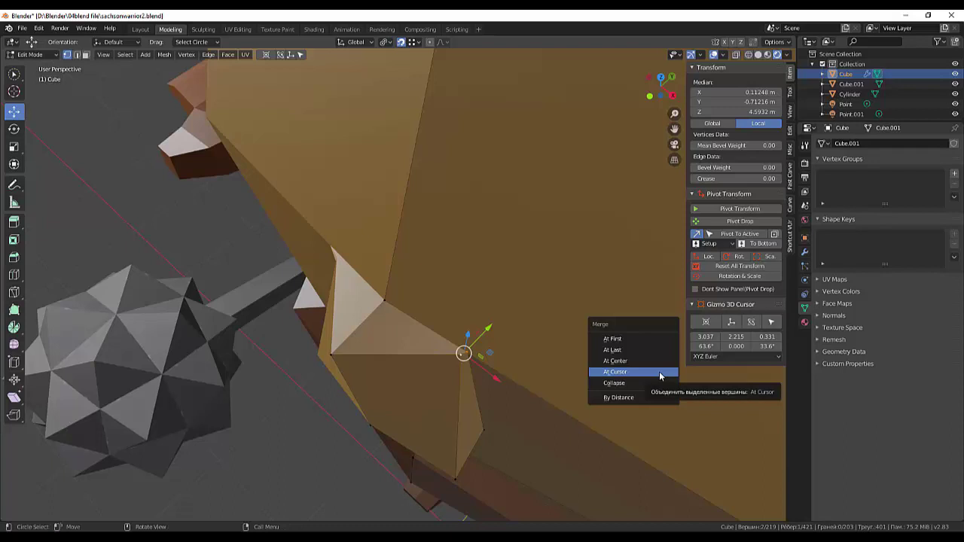
click(614, 339)
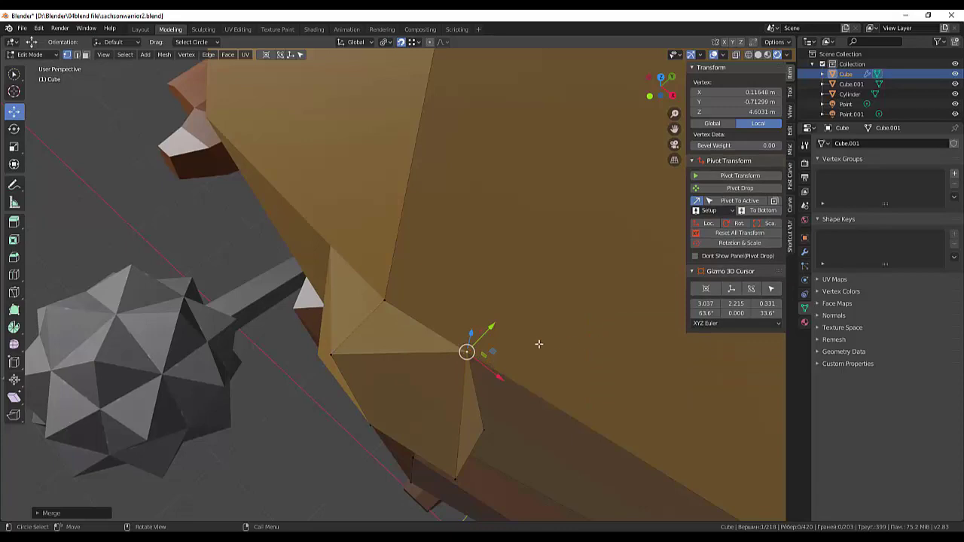
Step: Move another head vertex along Y, snapping it onto a nearby point
mouse_move(543, 335)
middle_down()
mouse_move(559, 338)
mouse_move(538, 339)
middle_up()
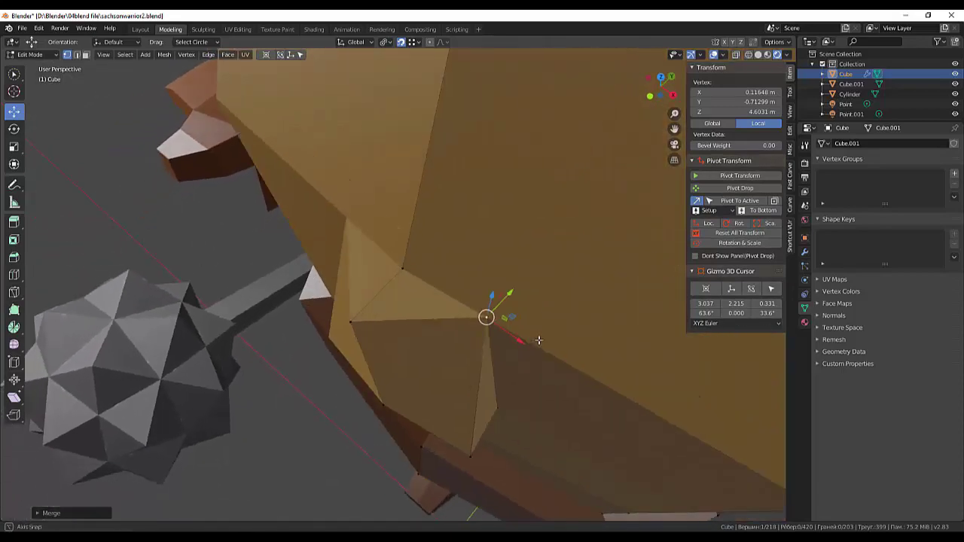
click(352, 325)
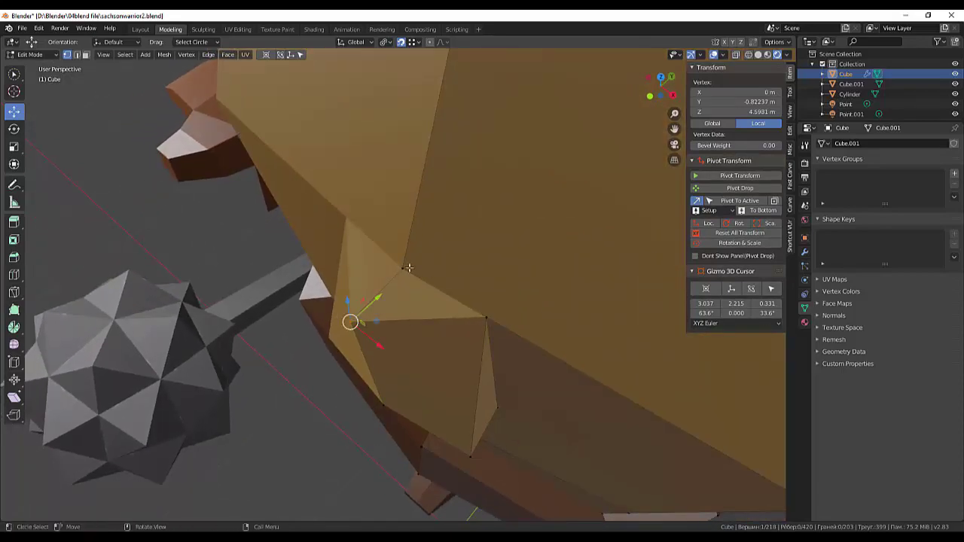
key(g)
key(y)
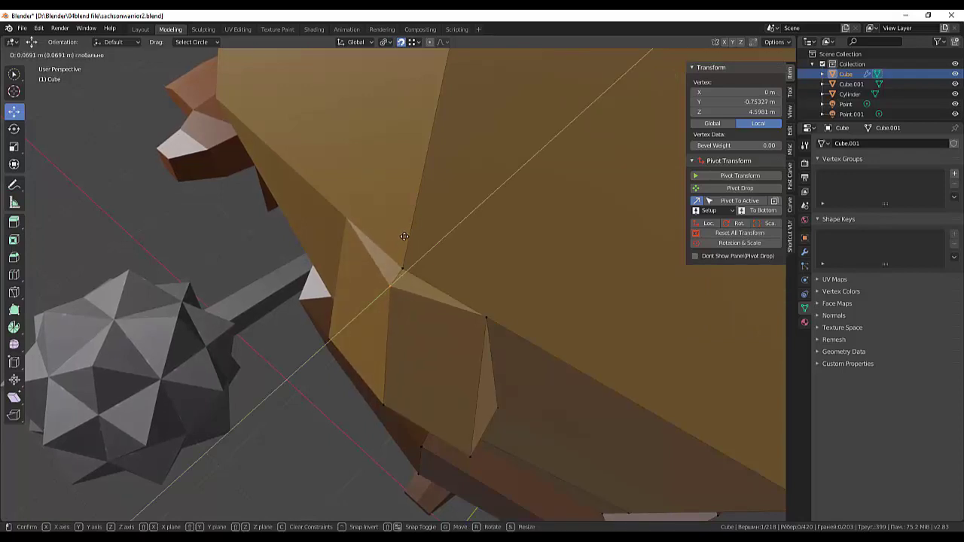
key(ctrl)
click(405, 251)
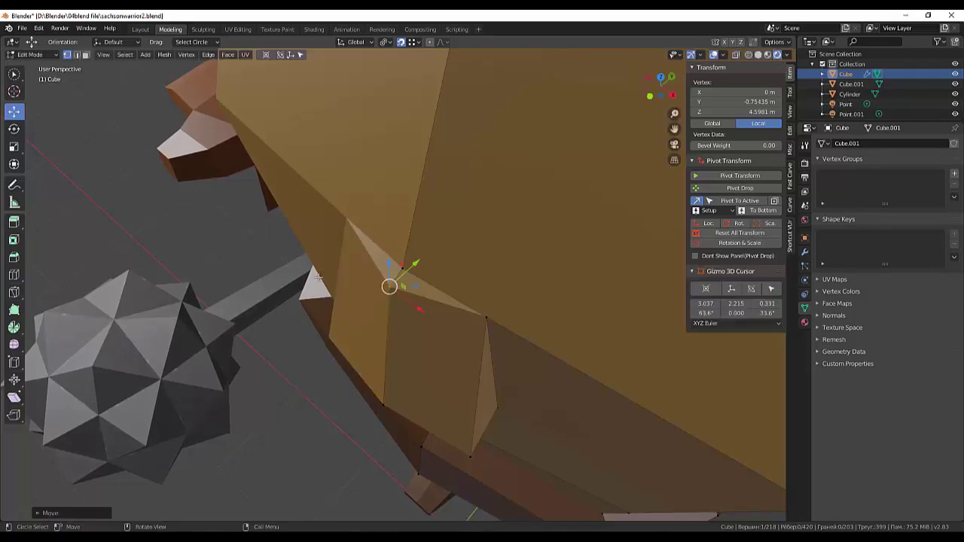
Step: Select the vertex at the head's fold and its neighbour
key(alt+a)
key(c)
click(404, 269)
key(Escape)
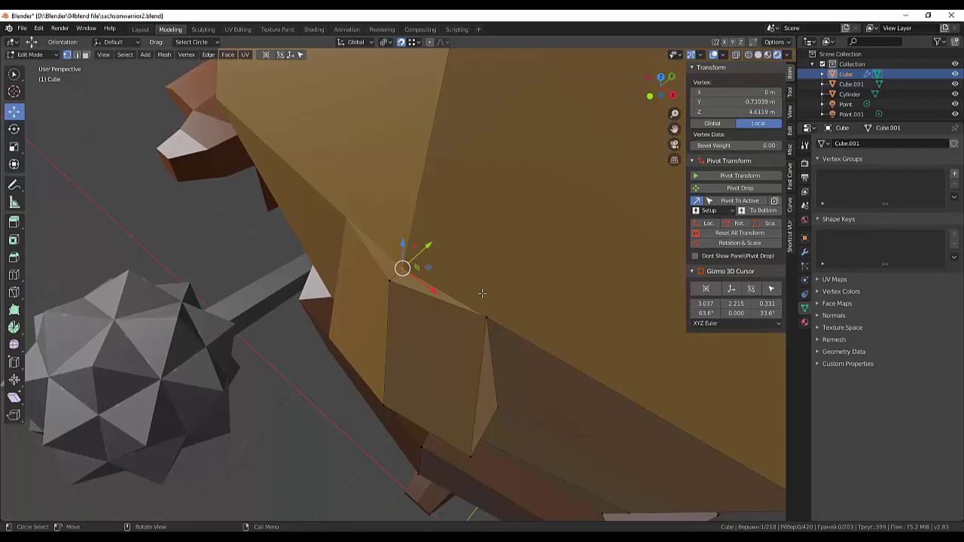
shift+click(387, 282)
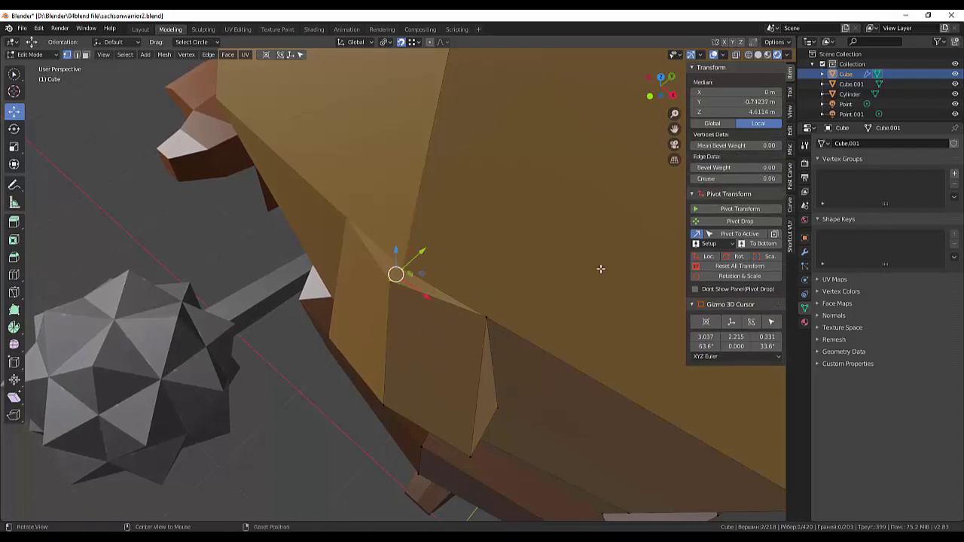
key(alt+m)
key(Escape)
Step: Merge the two fold vertices at their centre and nudge the merged vertex into place
key(alt+a)
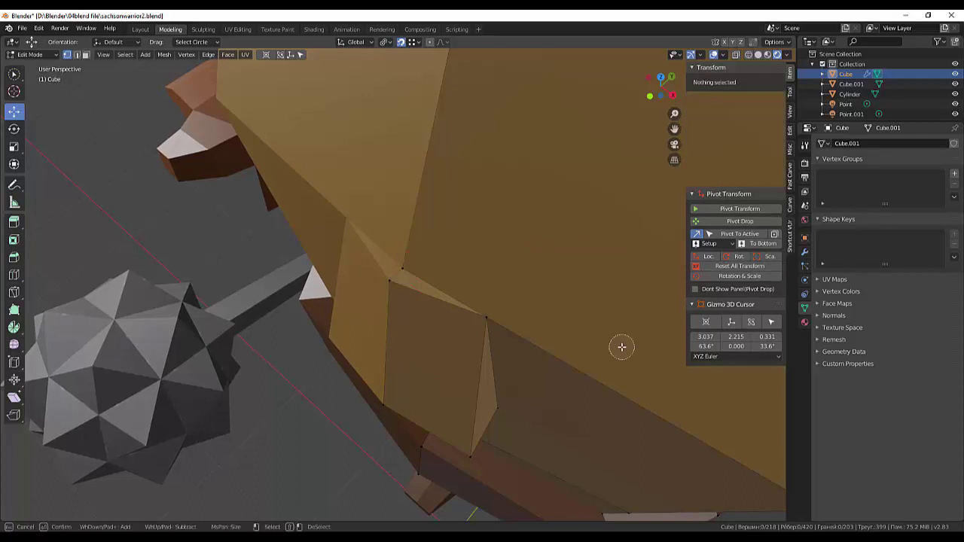
click(403, 268)
shift+click(389, 281)
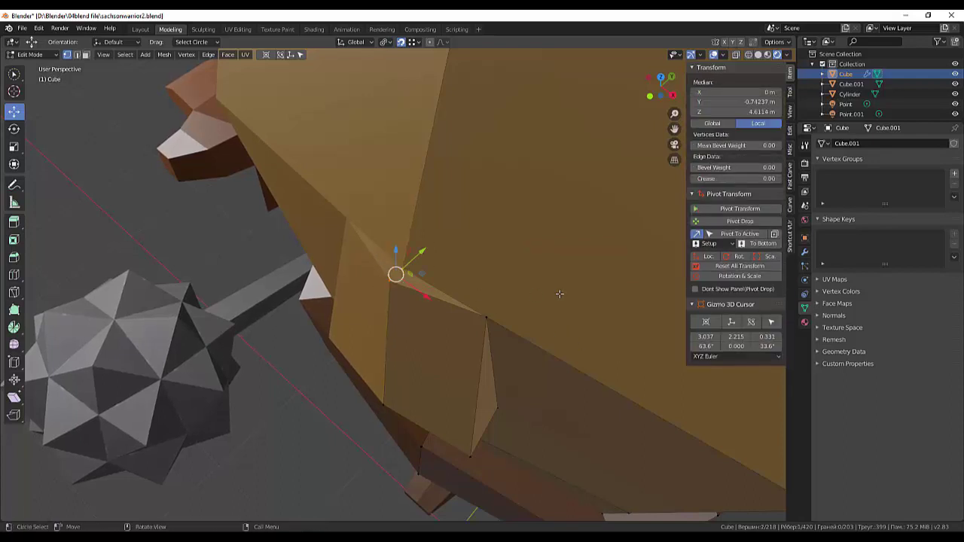
key(alt+m)
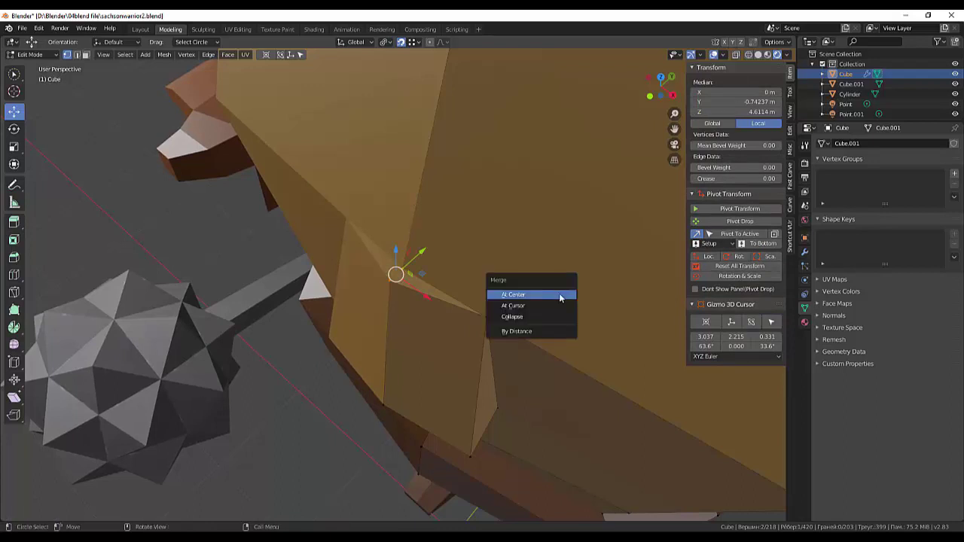
click(560, 299)
key(g)
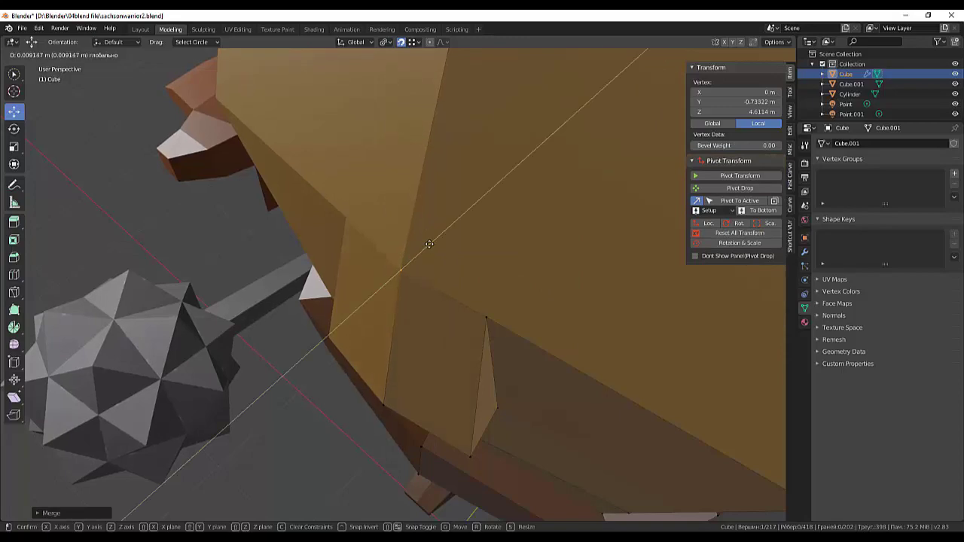
click(441, 231)
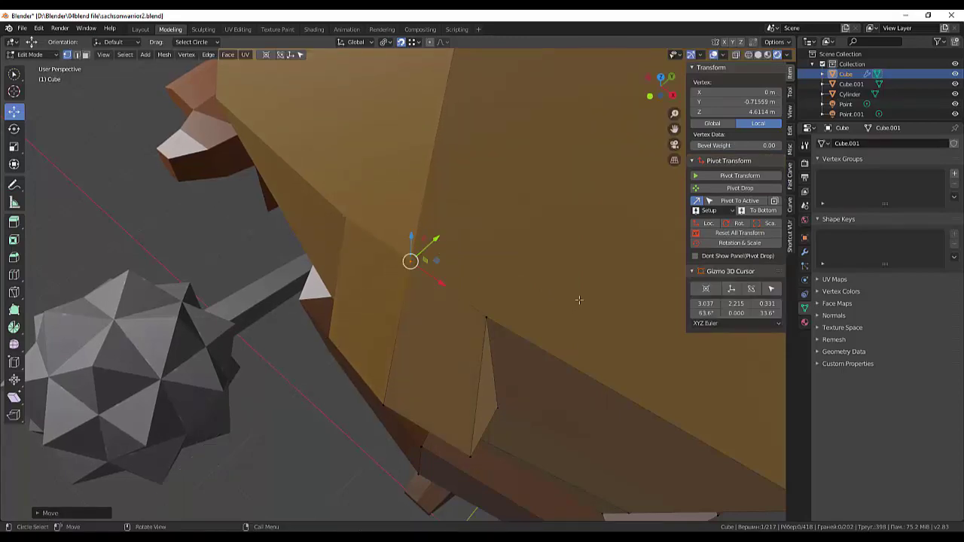
scroll(579, 300, down, 5)
mouse_move(580, 300)
middle_down()
mouse_move(606, 269)
mouse_move(595, 269)
middle_up()
Step: Slide two vertices at the base of the head sideways along X
middle_drag(550, 136, 558, 129)
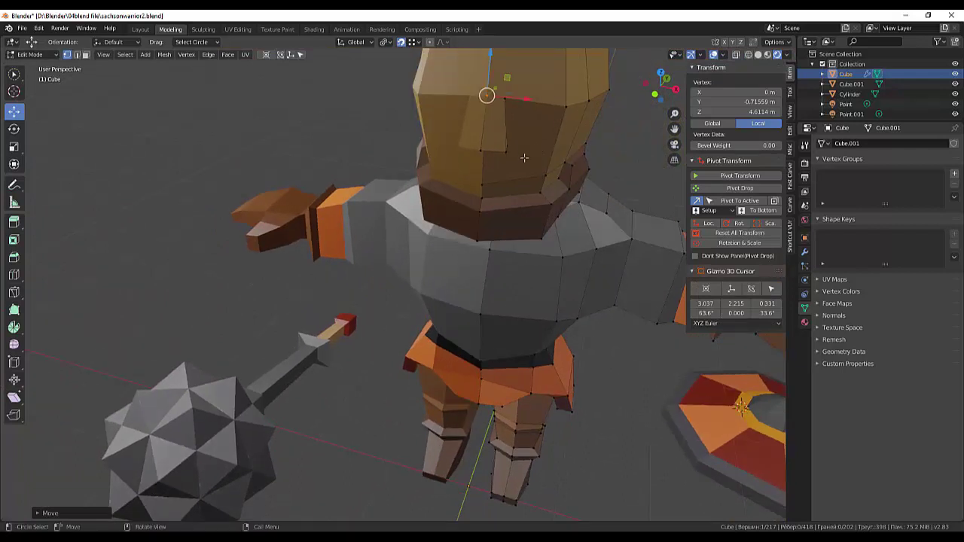
click(504, 143)
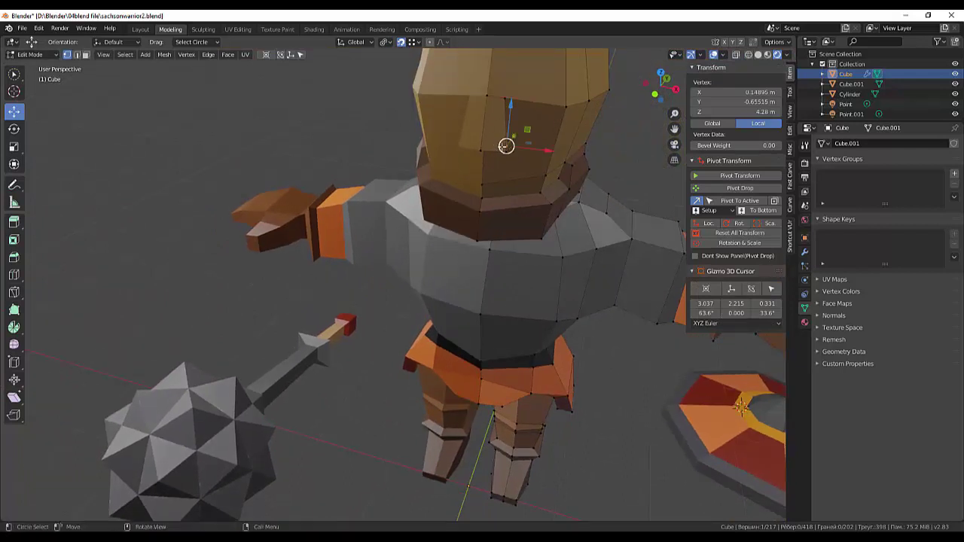
shift+click(505, 147)
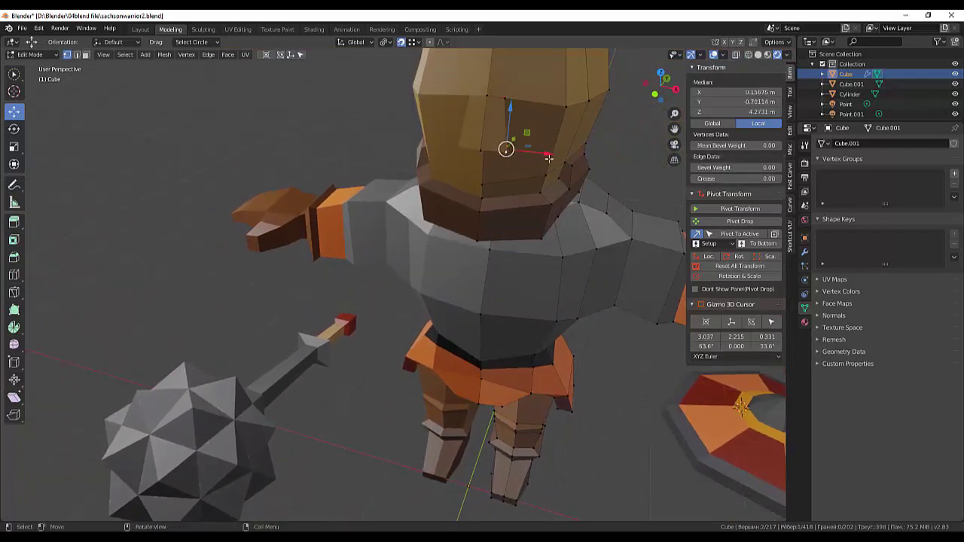
key(g)
key(x)
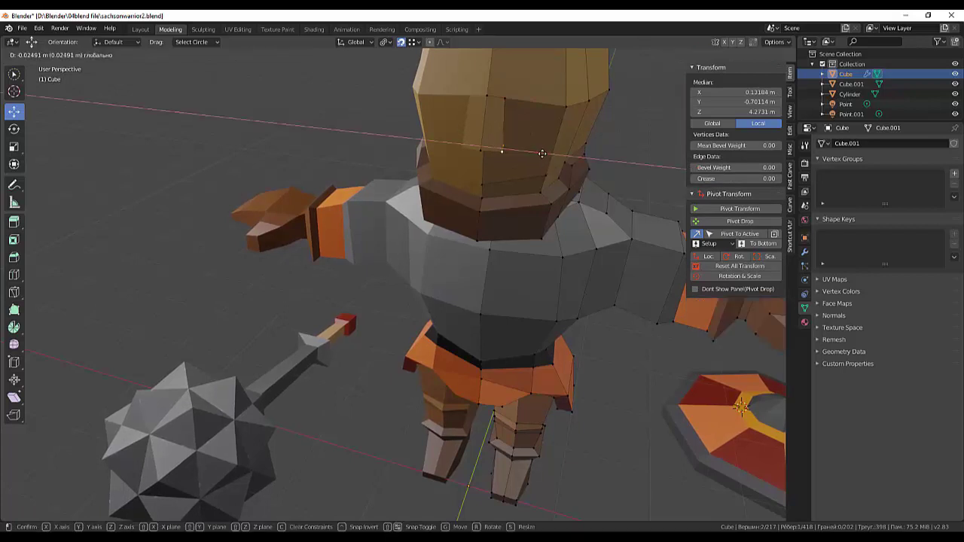
click(539, 153)
shift+right_click(538, 190)
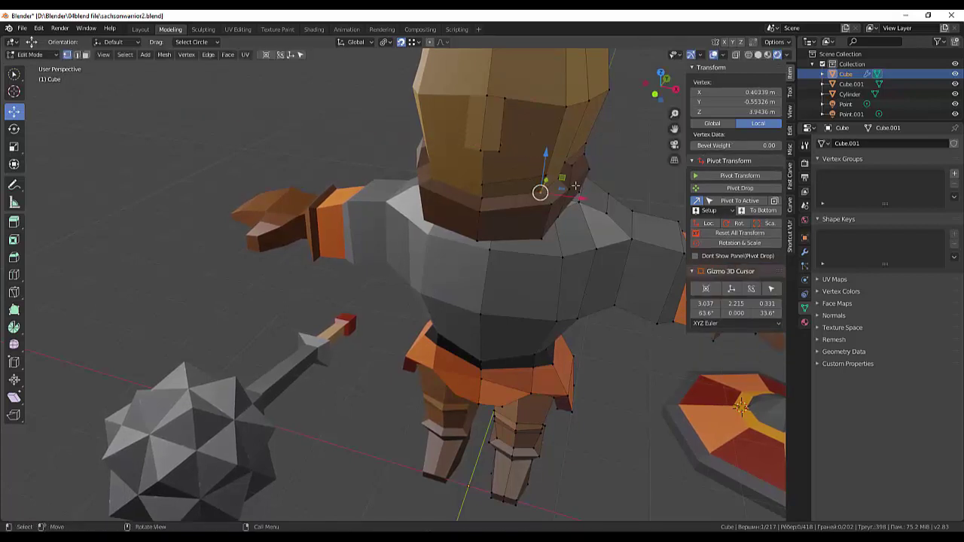
Step: Select the lower edge band around the head in Edge mode and preview a loop cut there
mouse_move(595, 168)
middle_down()
mouse_move(560, 177)
mouse_move(495, 161)
mouse_move(434, 163)
mouse_move(592, 163)
mouse_move(585, 179)
middle_up()
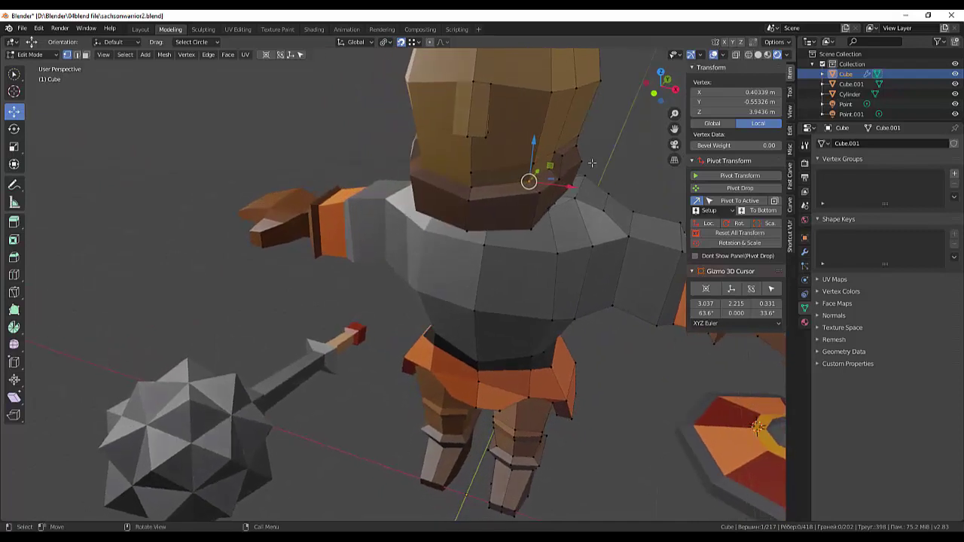
scroll(564, 217, up, 2)
scroll(562, 219, down, 2)
mouse_move(562, 219)
middle_down()
mouse_move(566, 190)
mouse_move(565, 207)
middle_up()
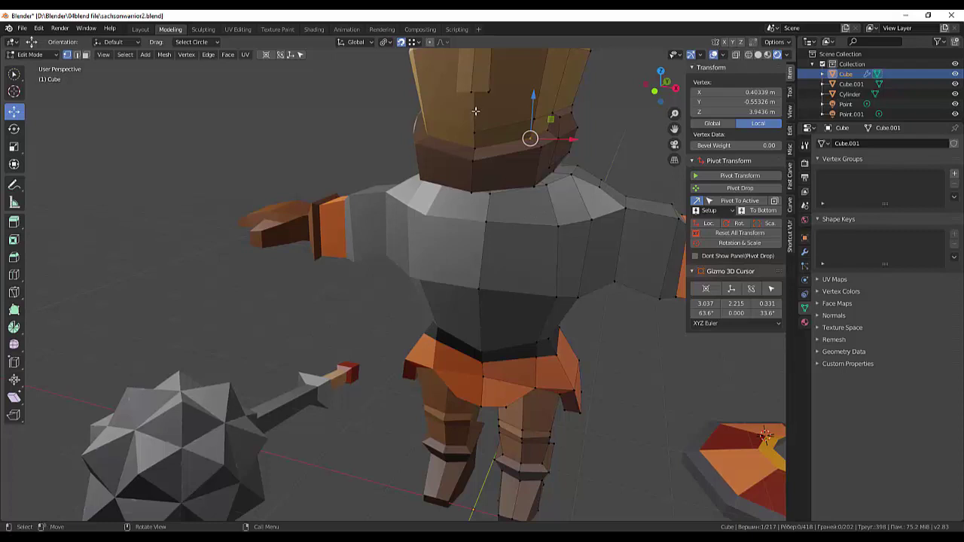
key(alt+a)
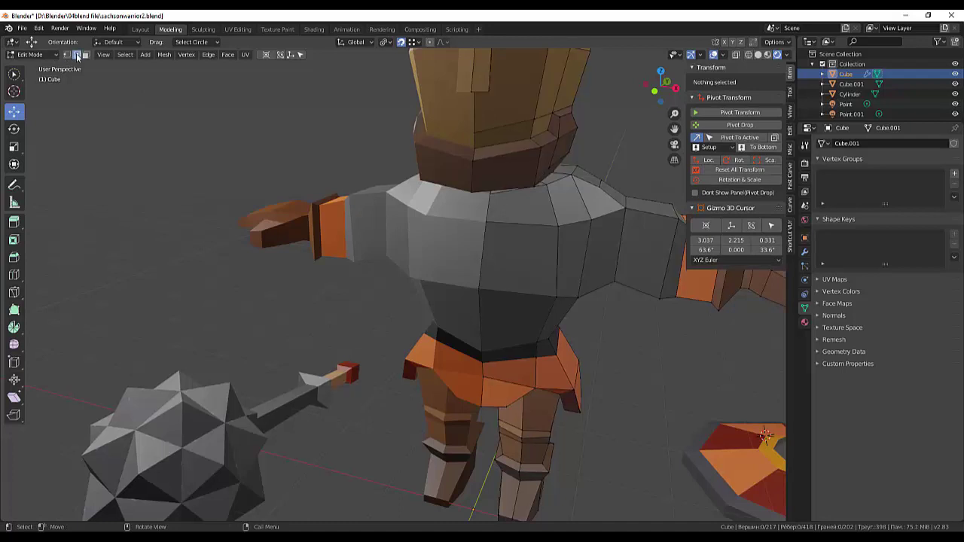
click(77, 56)
click(475, 111)
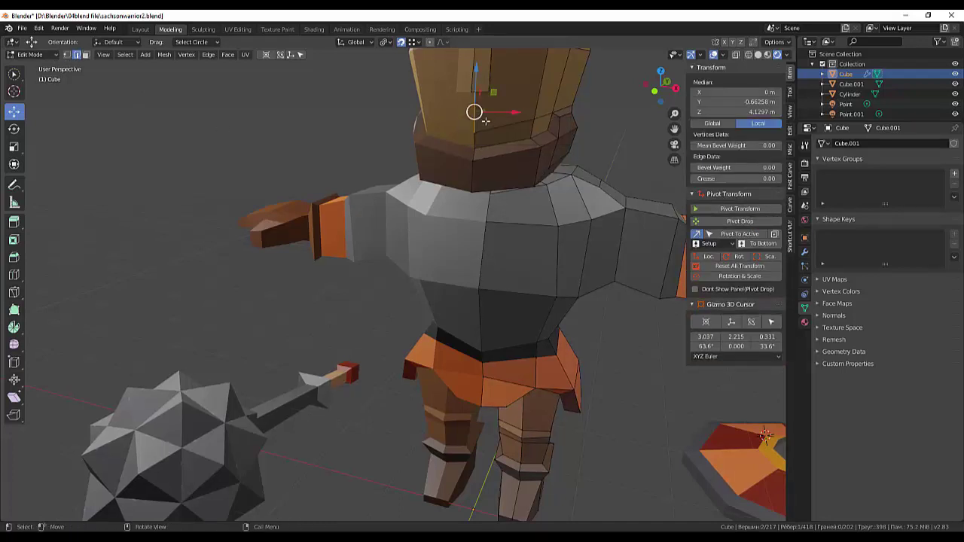
alt+shift+click(475, 111)
key(ctrl)
key(ctrl+r)
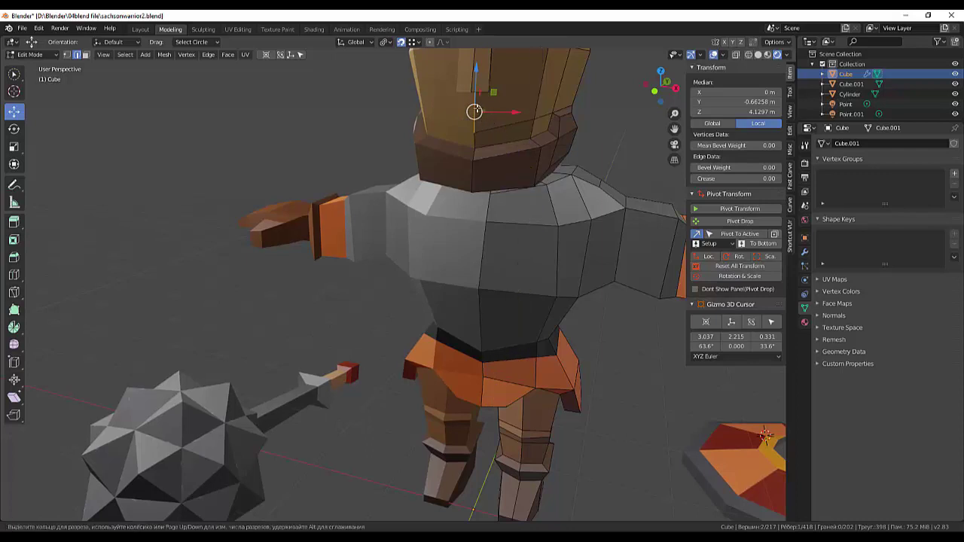
Step: Place and slide the new edge loop around the head
click(533, 98)
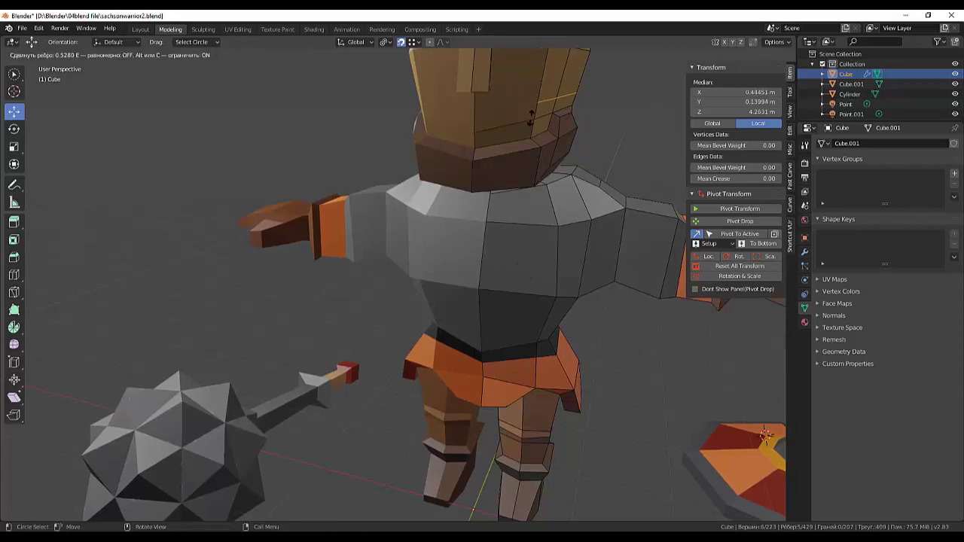
click(531, 115)
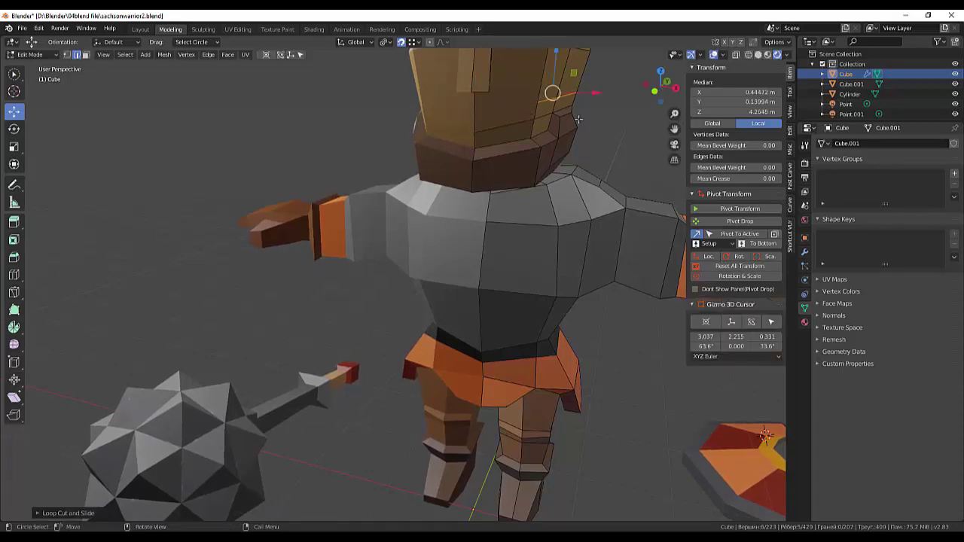
mouse_move(579, 119)
middle_down()
mouse_move(425, 136)
mouse_move(570, 120)
middle_up()
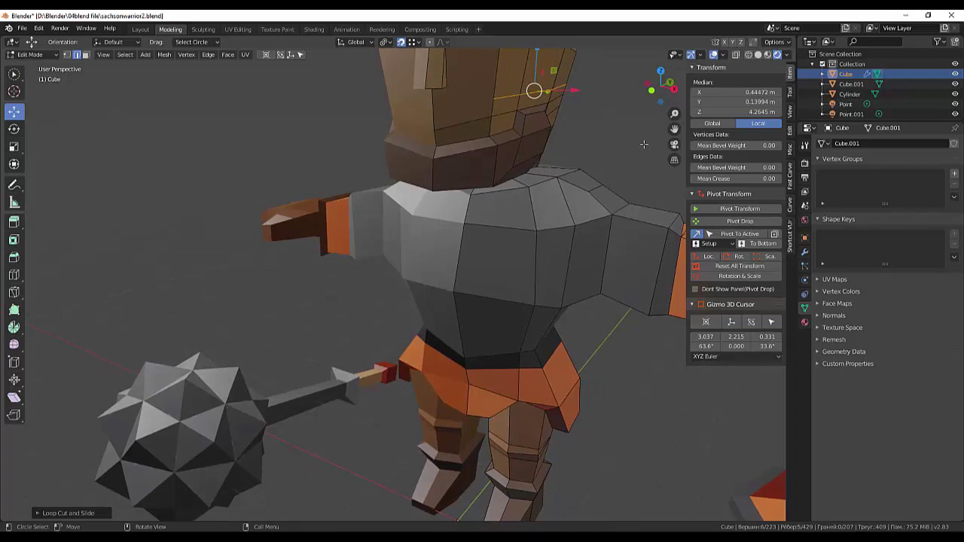
Step: Knife-cut from a vertex on the head's front to its left edge
key(alt+a)
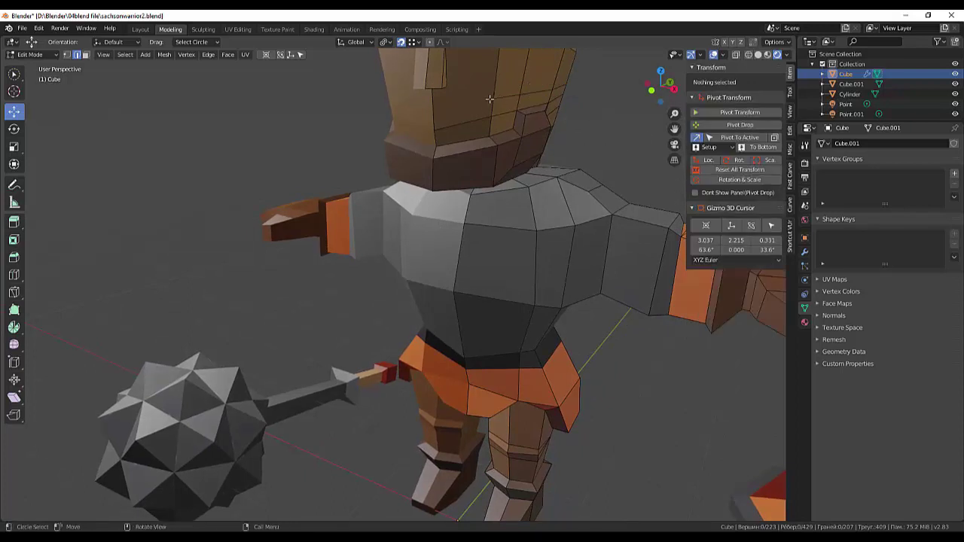
click(491, 106)
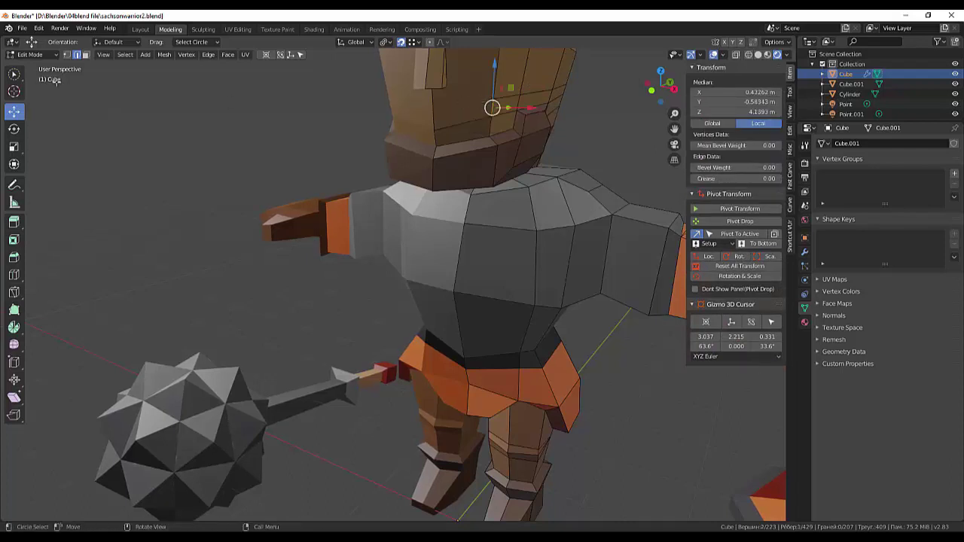
click(67, 54)
click(492, 100)
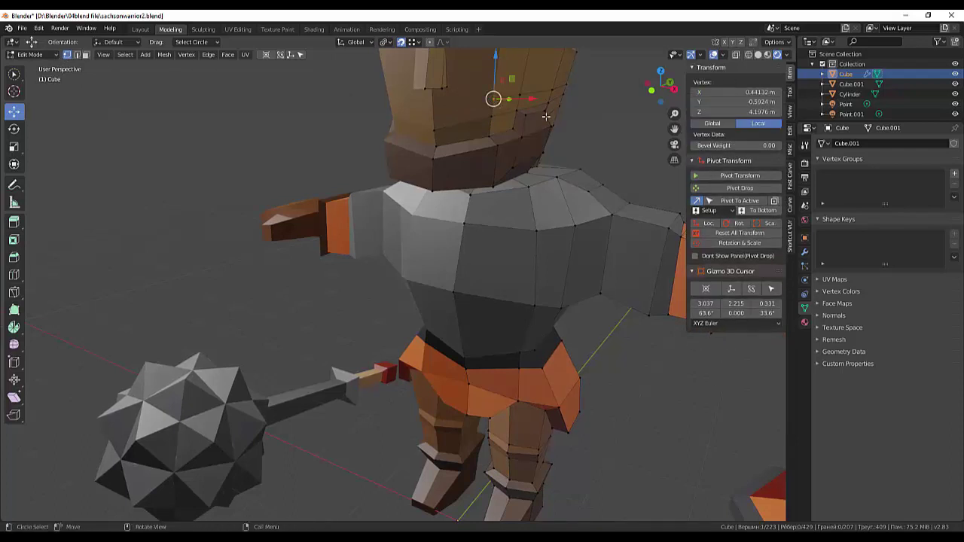
key(k)
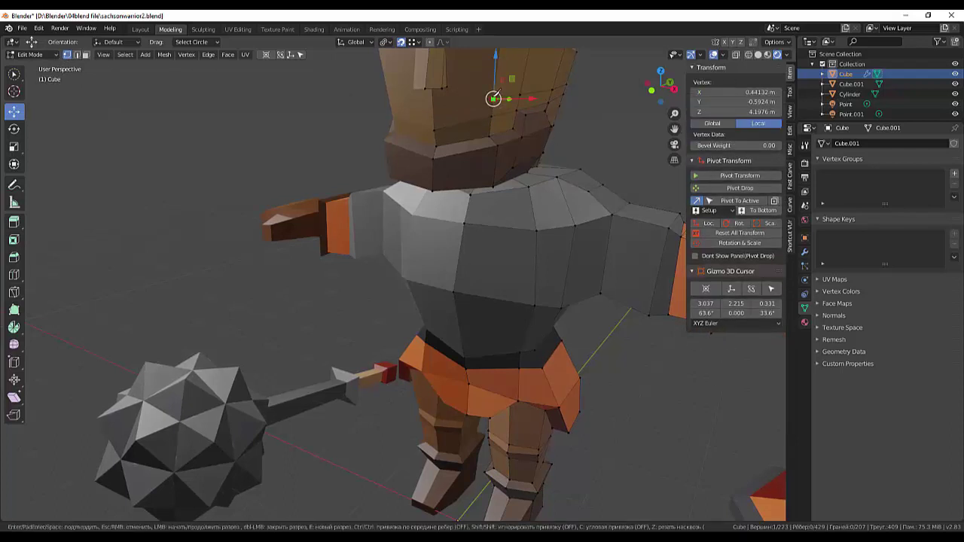
click(493, 99)
key(Return)
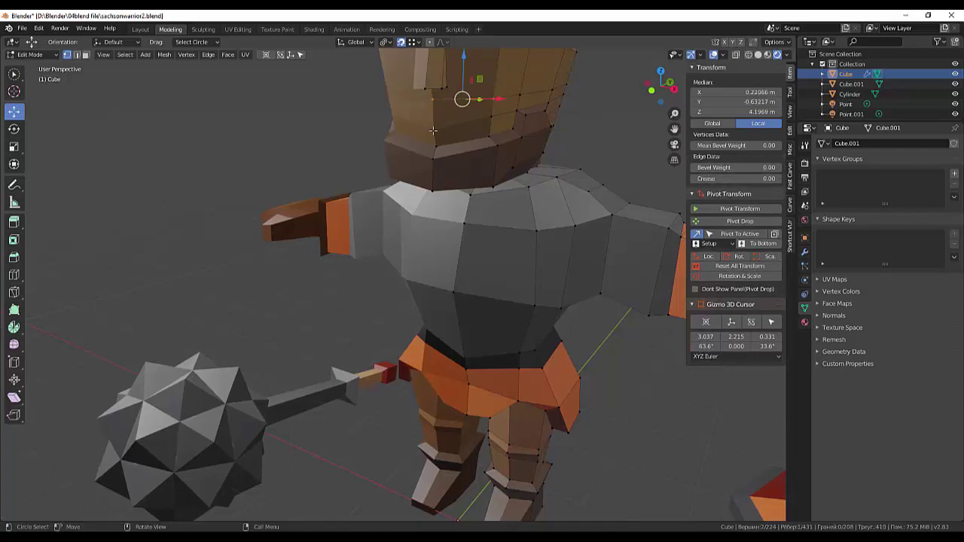
Step: Raise a vertex on the head along Z and nudge it slightly
click(433, 131)
key(g)
key(z)
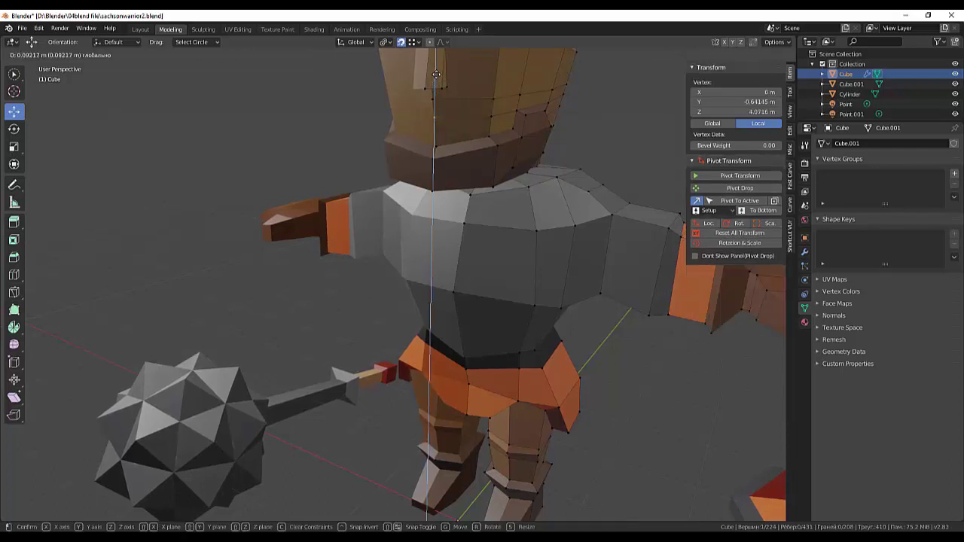
click(435, 75)
middle_drag(455, 89, 349, 158)
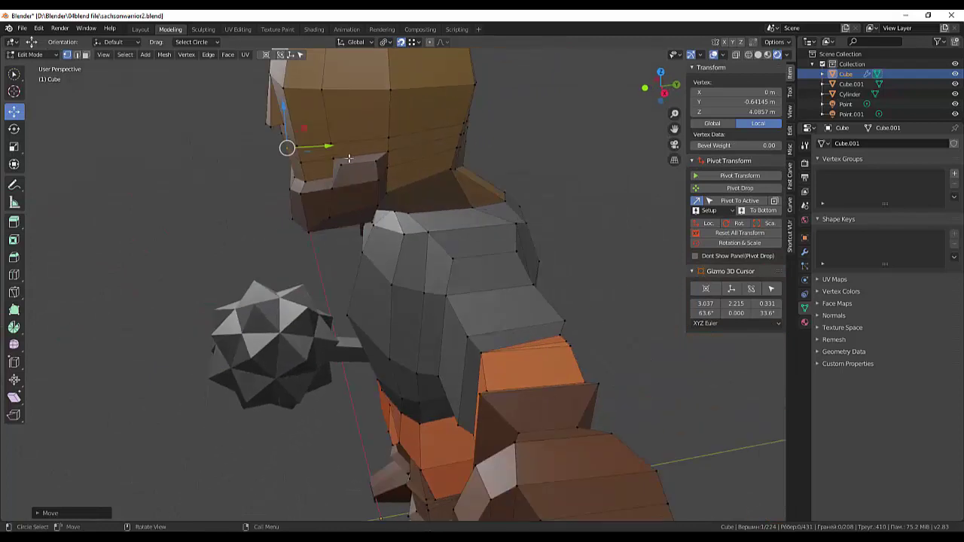
drag(329, 147, 326, 147)
mouse_move(326, 147)
middle_down()
mouse_move(438, 145)
mouse_move(389, 143)
mouse_move(418, 148)
middle_up()
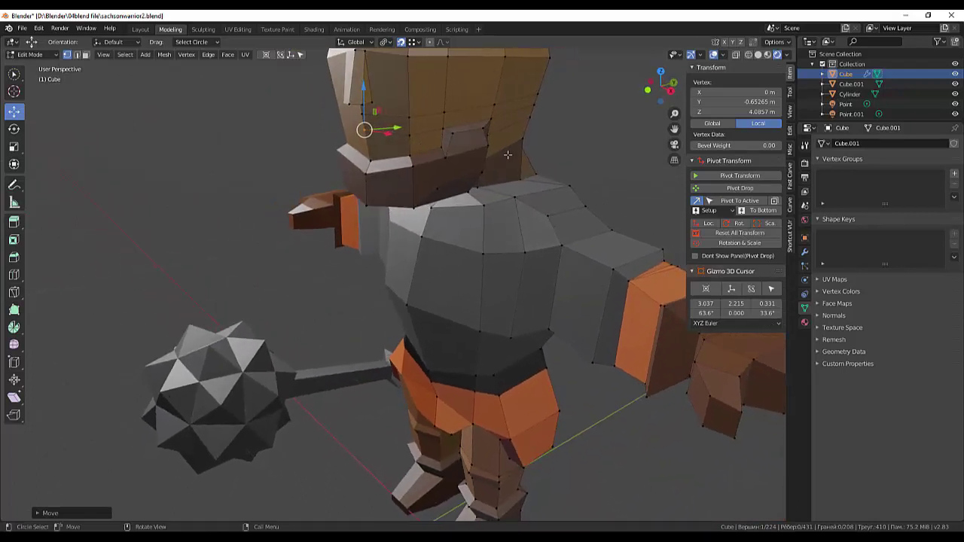
Step: Make another knife cut across the head's front faces near the eye
middle_drag(509, 155, 493, 153)
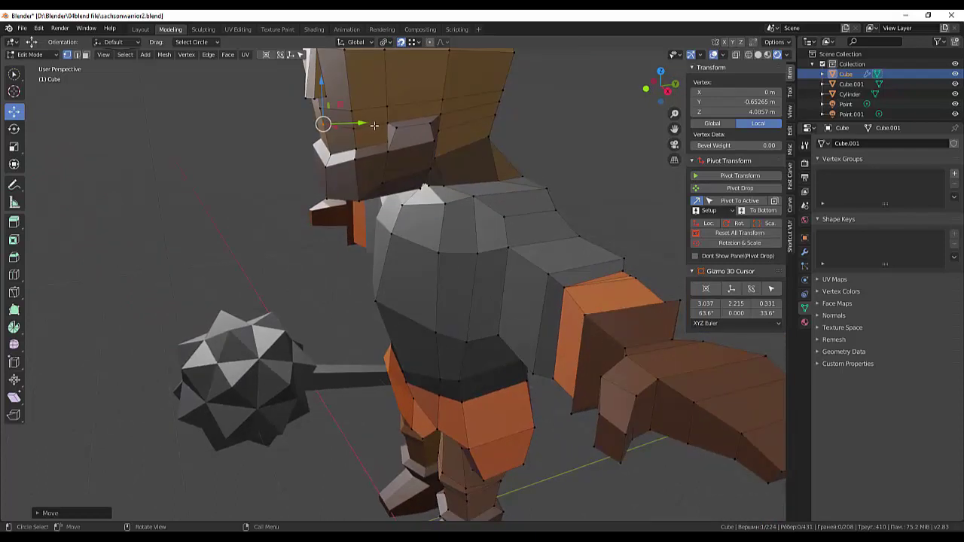
key(k)
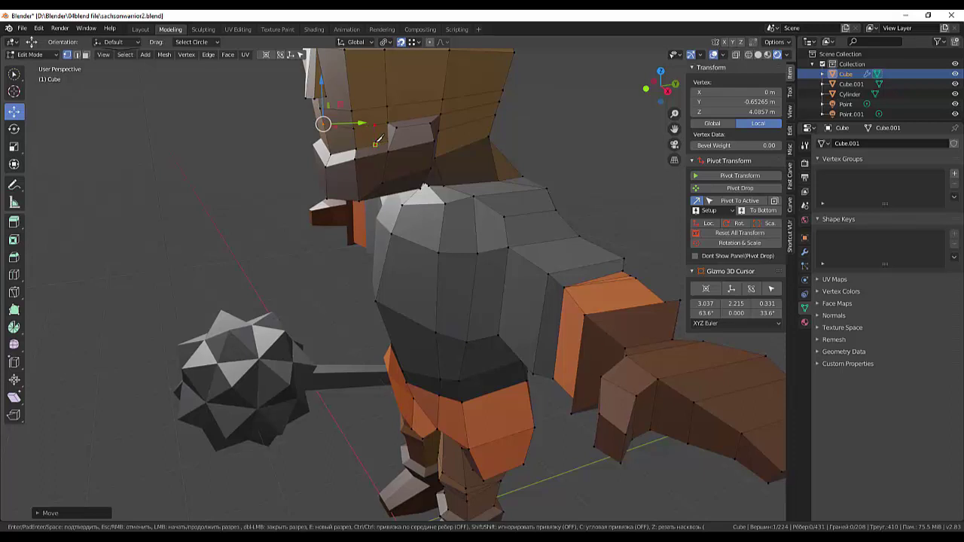
key(Return)
click(620, 145)
mouse_move(621, 143)
middle_down()
mouse_move(629, 141)
mouse_move(508, 170)
middle_up()
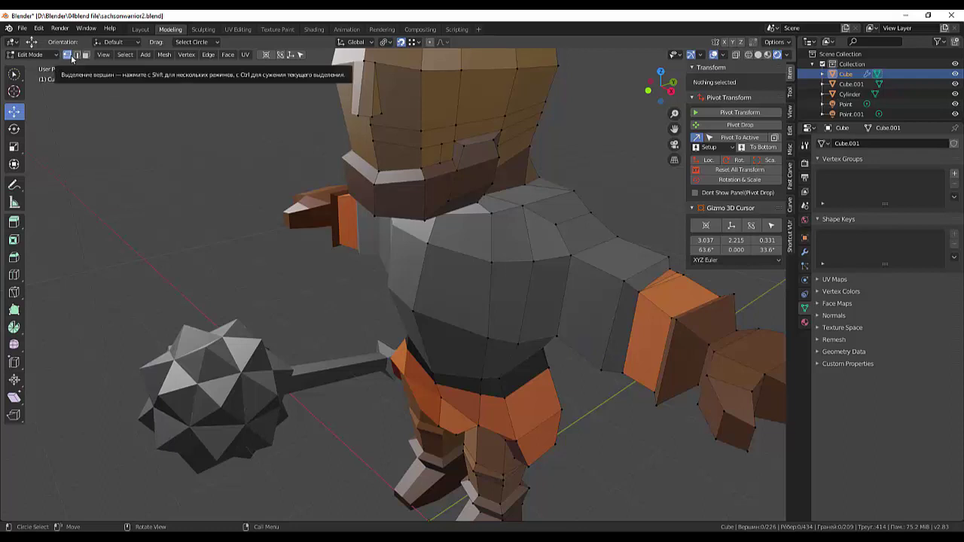
click(85, 55)
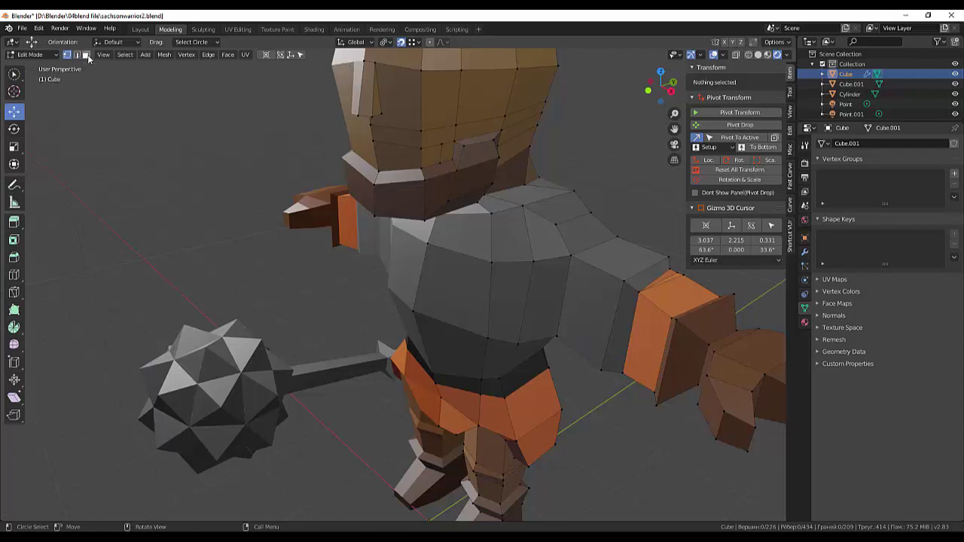
click(404, 141)
shift+click(416, 145)
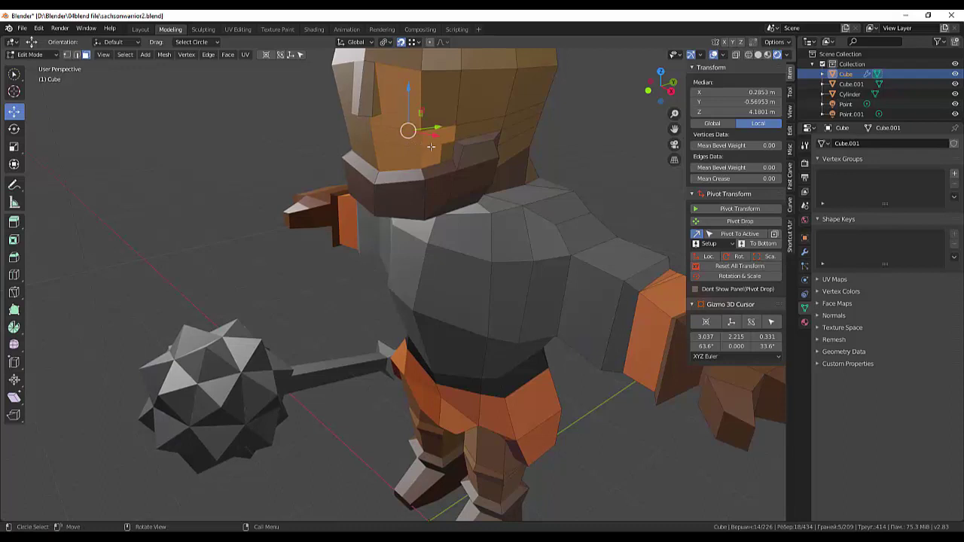
click(14, 73)
click(45, 78)
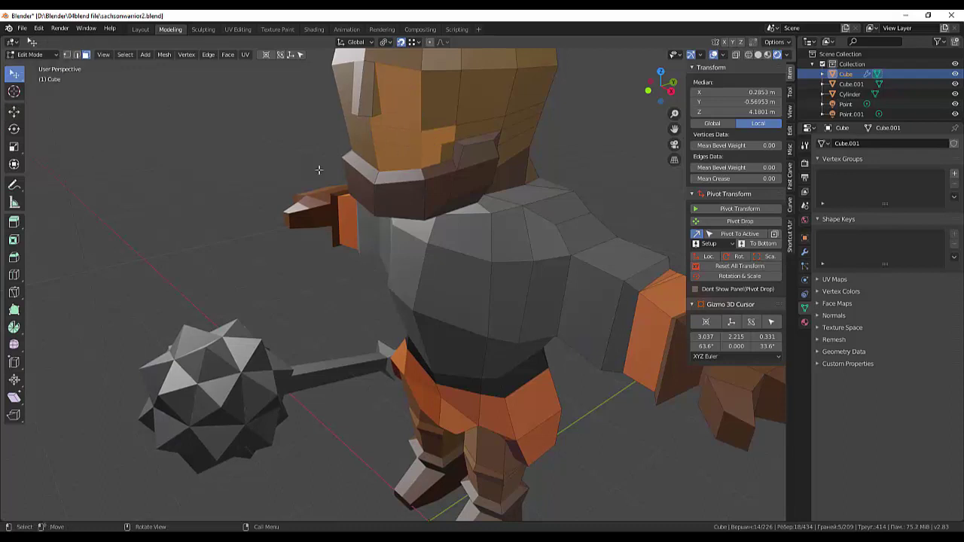
key(alt+a)
alt+click(440, 140)
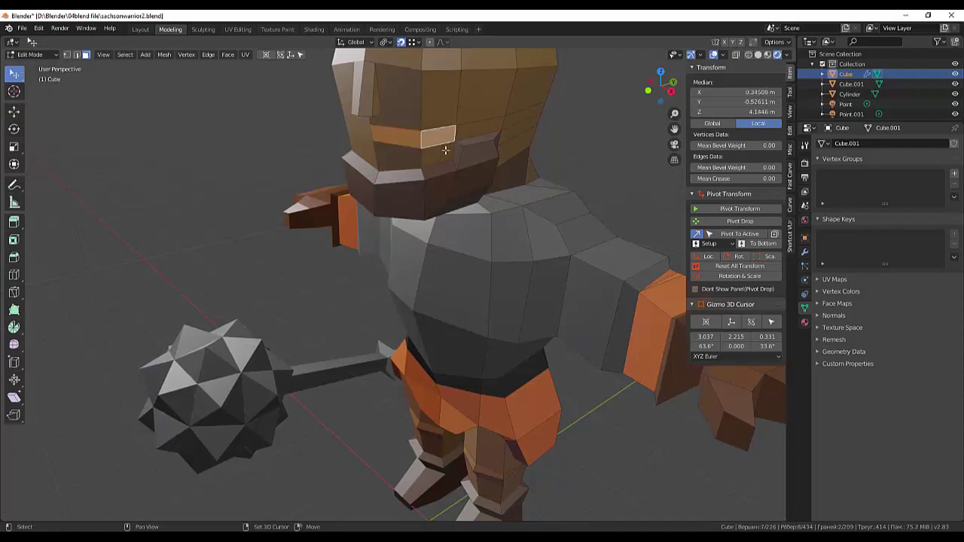
mouse_move(497, 194)
middle_down()
mouse_move(521, 196)
mouse_move(485, 195)
middle_up()
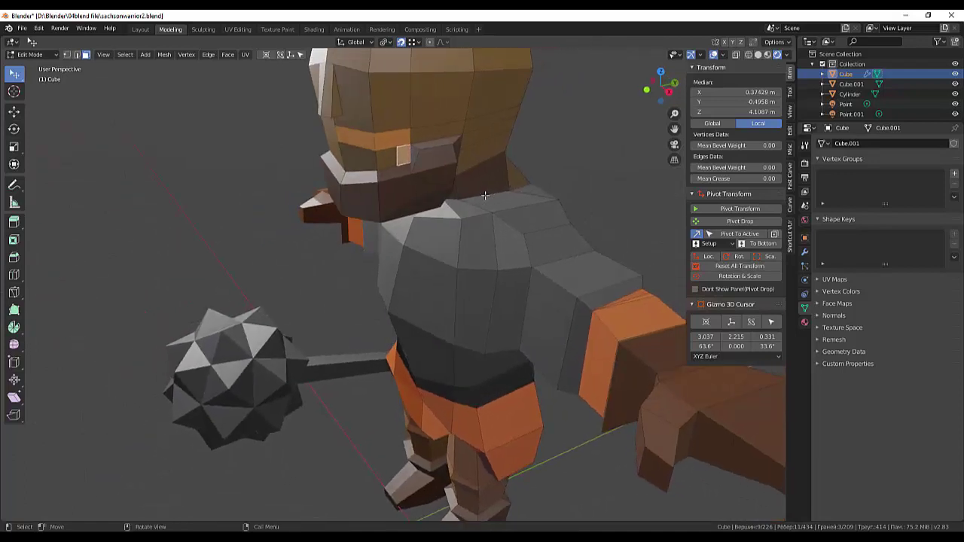
key(e)
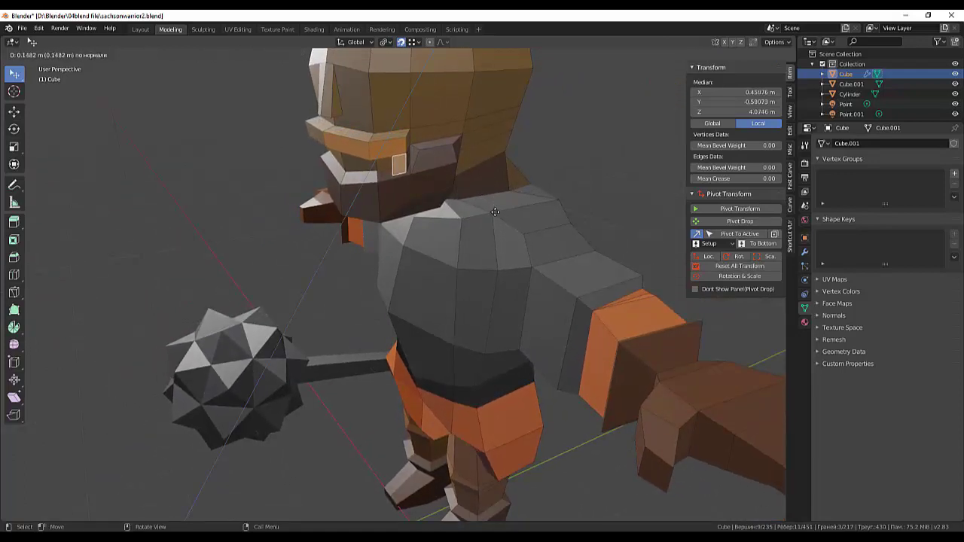
click(496, 211)
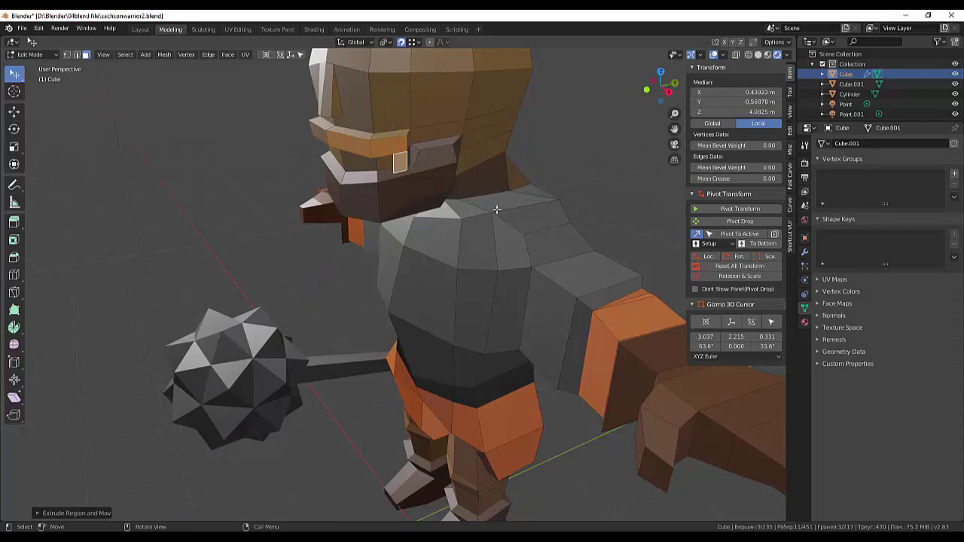
mouse_move(497, 210)
middle_down()
mouse_move(553, 192)
mouse_move(503, 199)
middle_up()
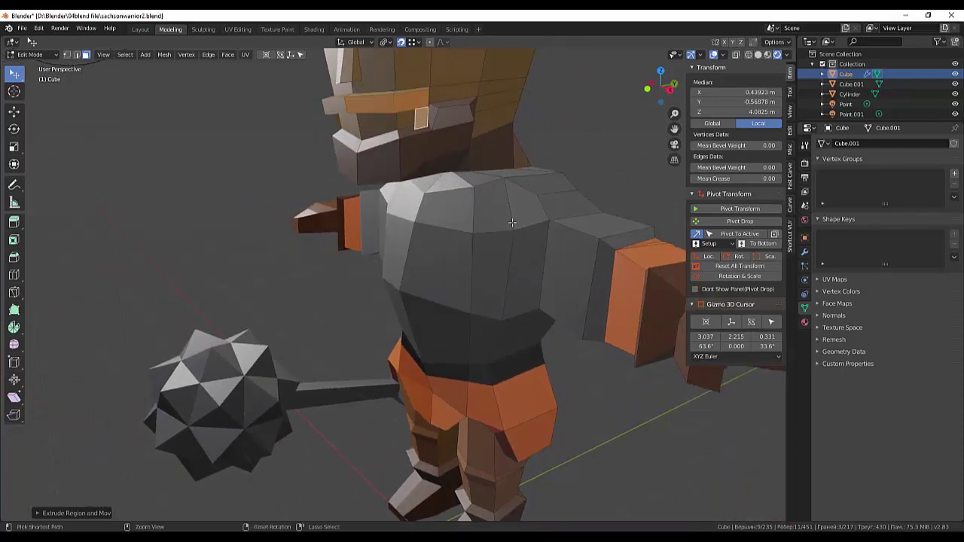
key(ctrl+z)
key(ctrl+z)
key(ctrl+z)
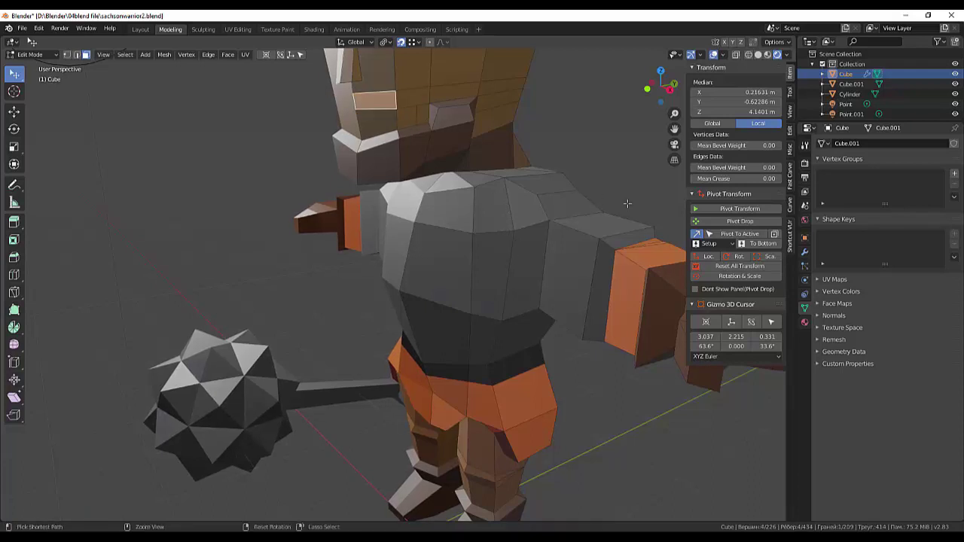
Step: Knife-cut a new edge across the head front from a selected vertex
key(ctrl+z)
key(1)
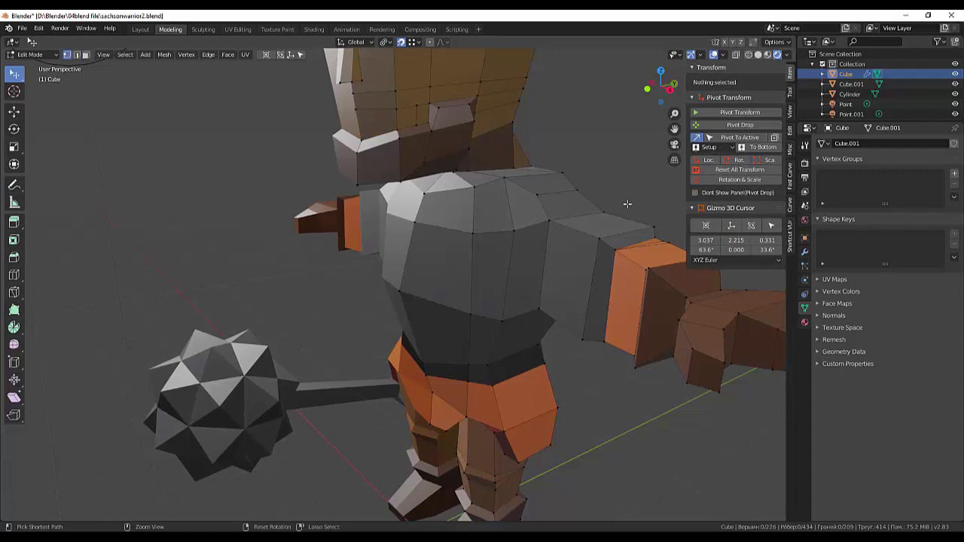
click(477, 157)
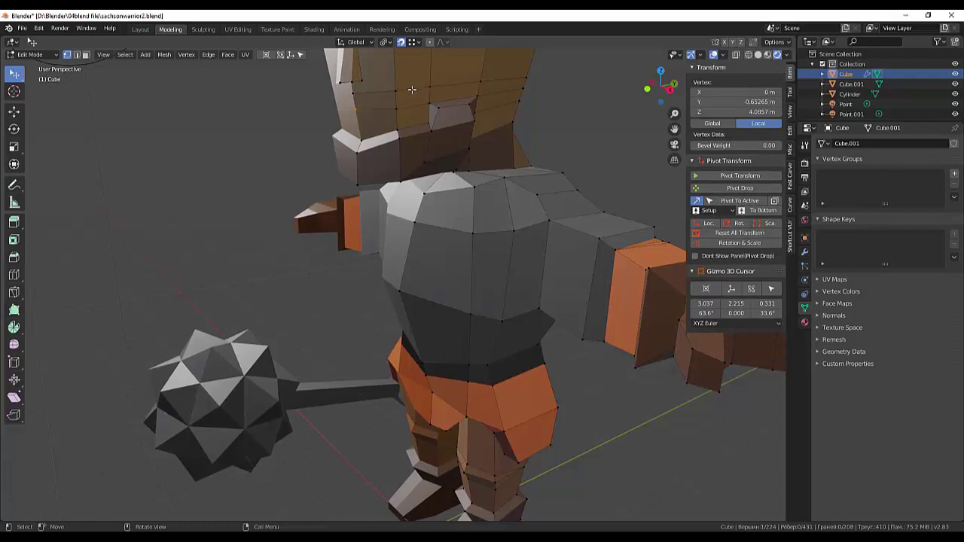
key(k)
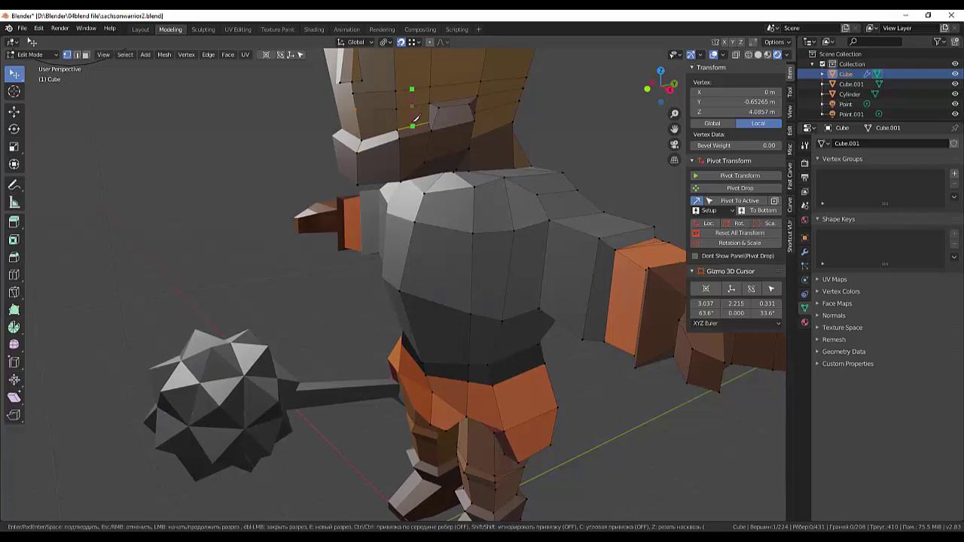
click(413, 124)
key(Return)
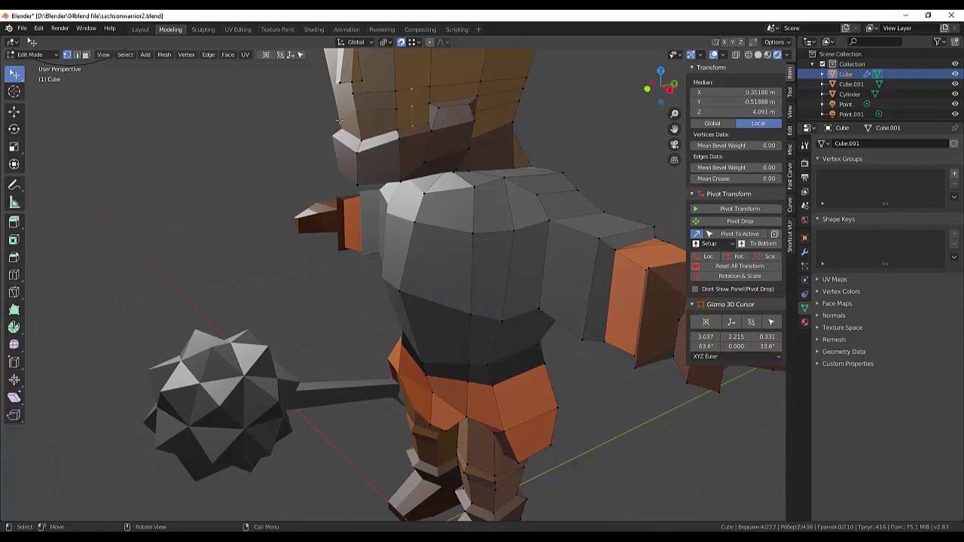
Step: Extrude four head-front faces outward and shift them to form the brow
click(86, 55)
click(367, 107)
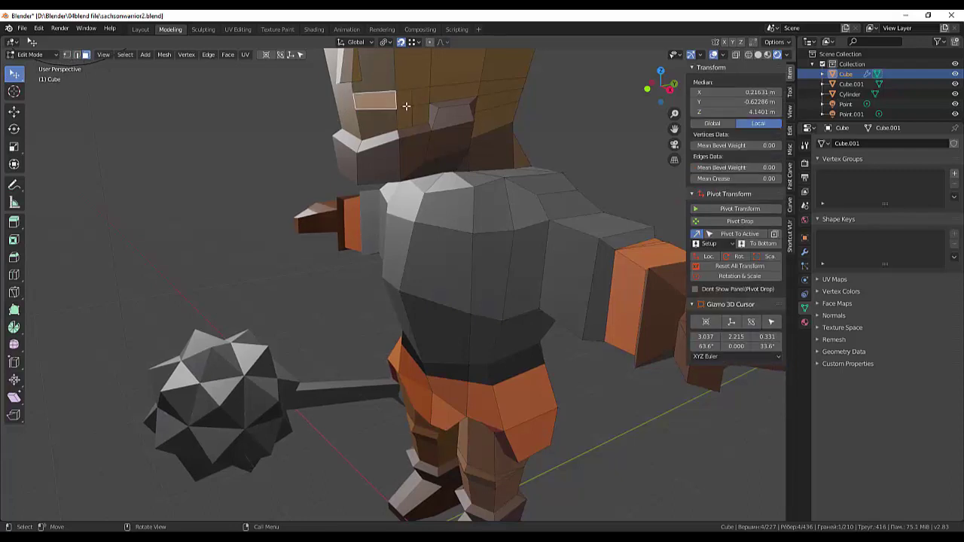
click(406, 106)
shift+click(395, 106)
shift+click(406, 125)
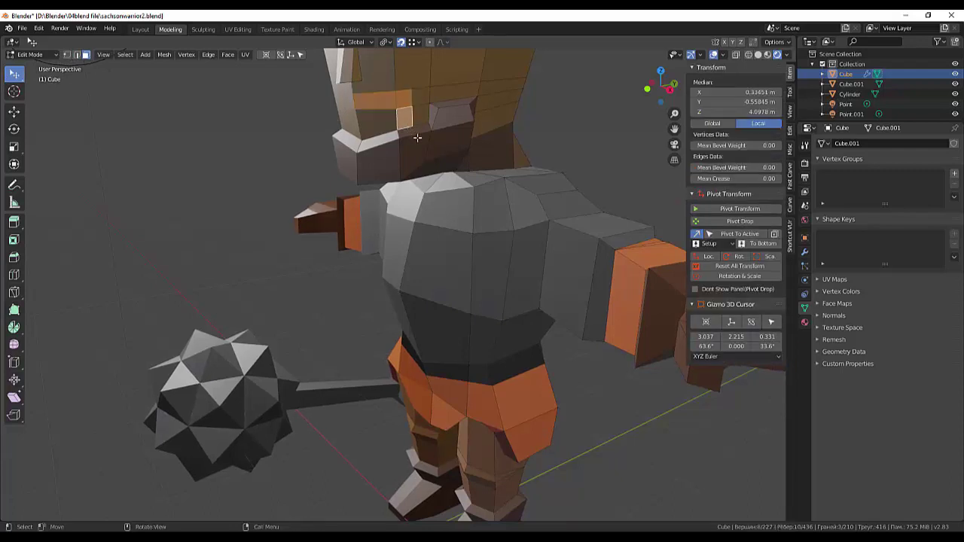
key(e)
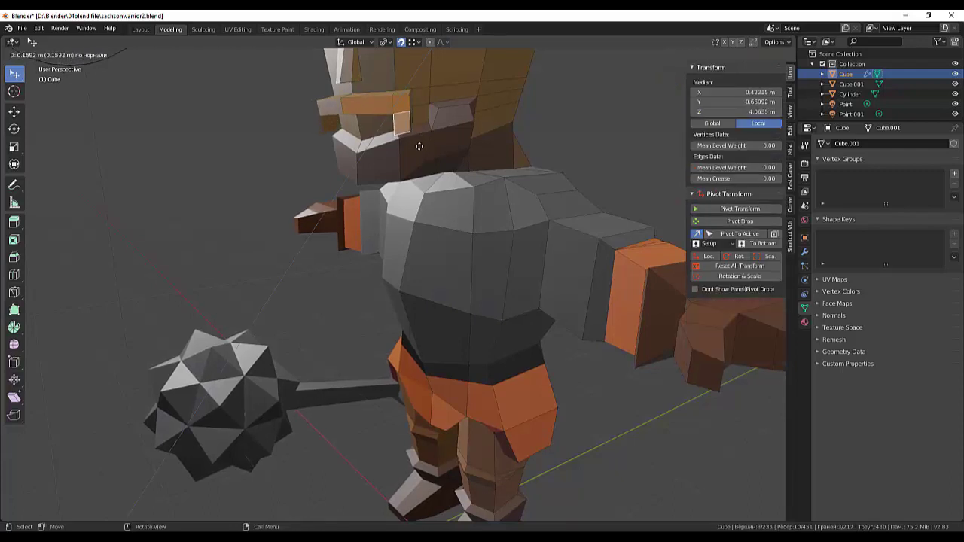
click(417, 147)
mouse_move(418, 147)
middle_down()
mouse_move(425, 135)
mouse_move(441, 138)
mouse_move(453, 165)
middle_up()
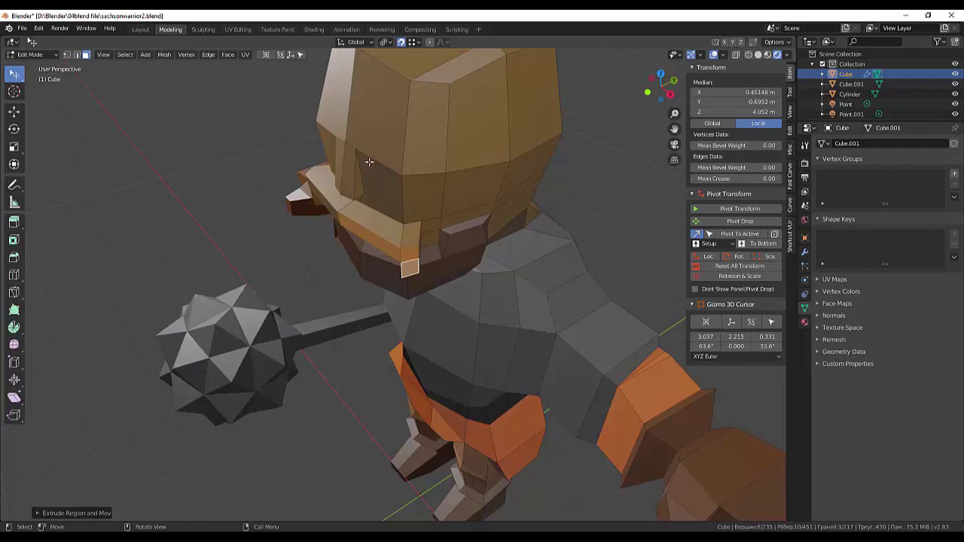
key(g)
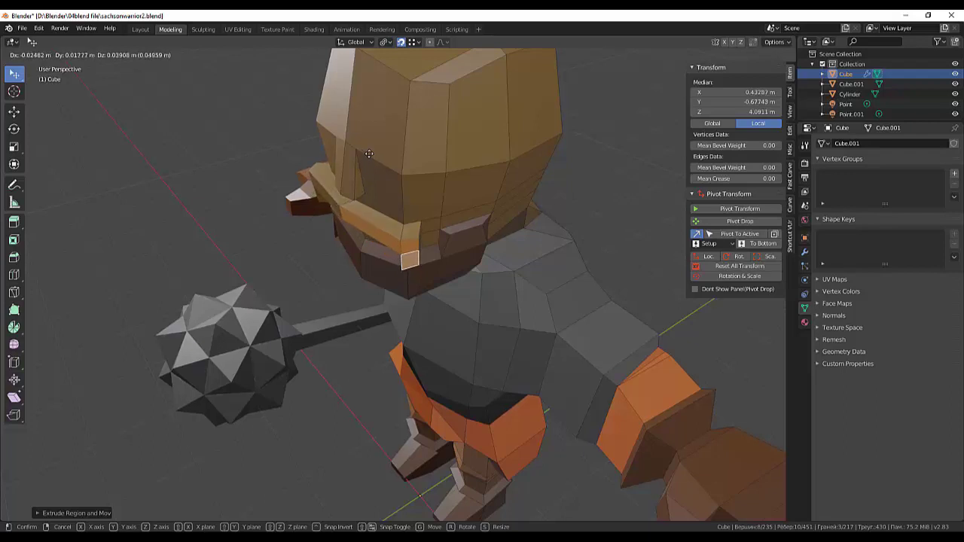
click(369, 153)
middle_drag(368, 154, 452, 181)
Step: Move an edge and a single vertex on the head's front to reshape it
click(501, 205)
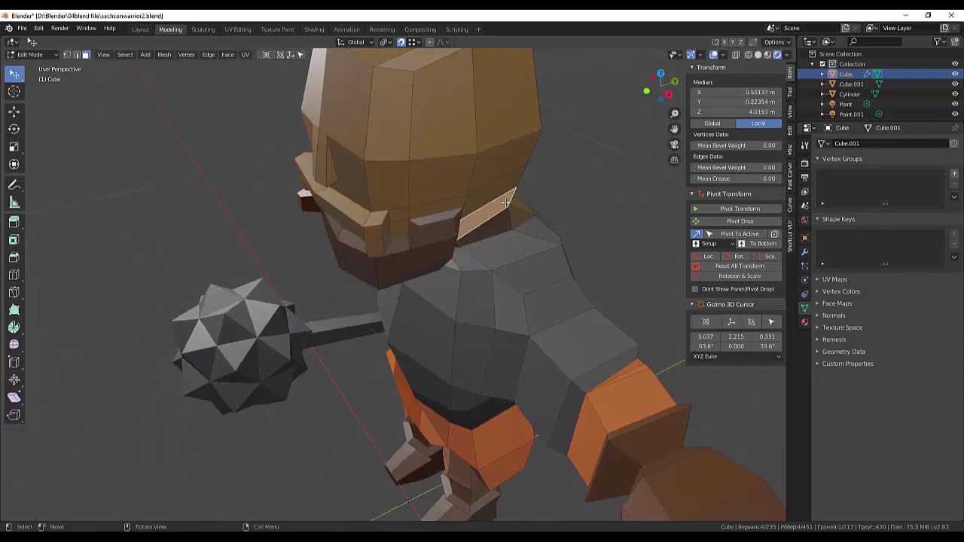
scroll(511, 188, down, 3)
middle_drag(511, 188, 506, 175)
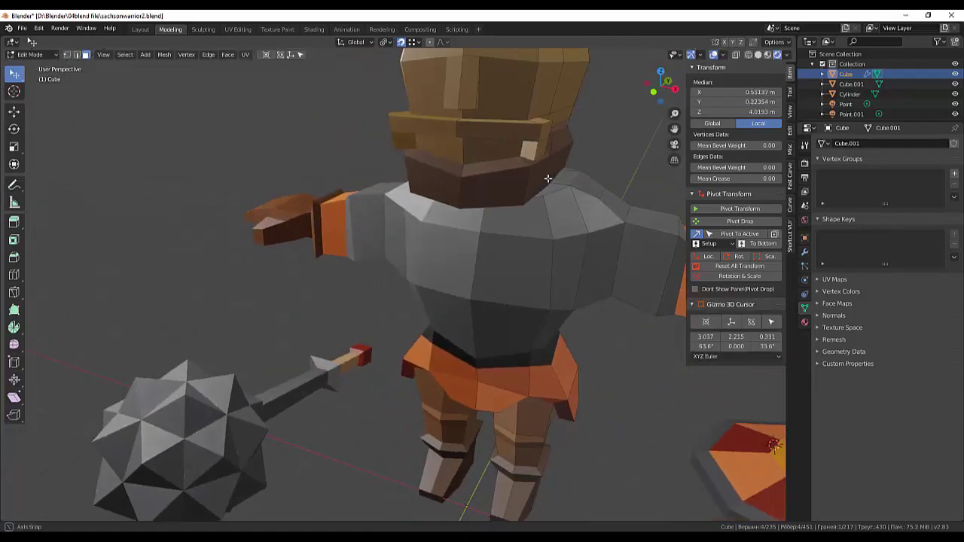
scroll(506, 175, up, 3)
click(67, 55)
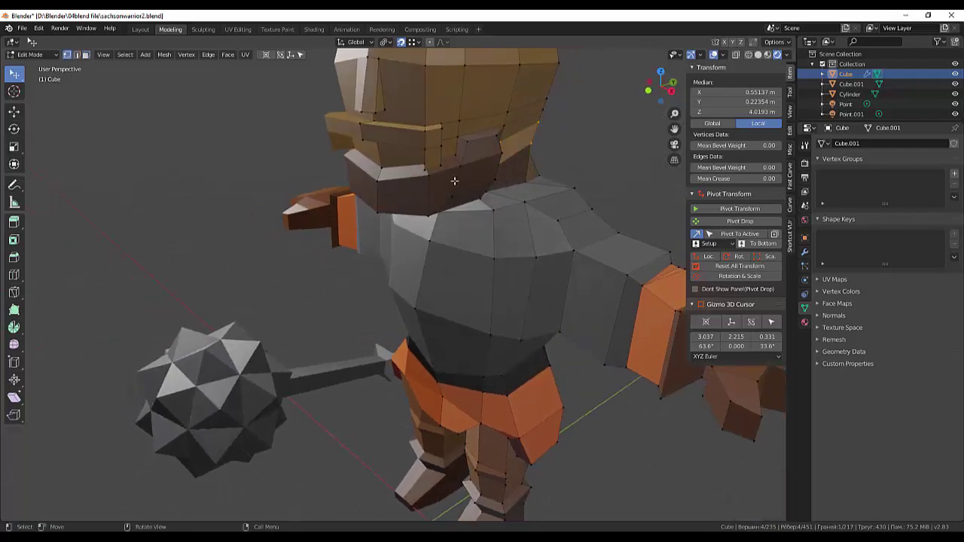
click(438, 169)
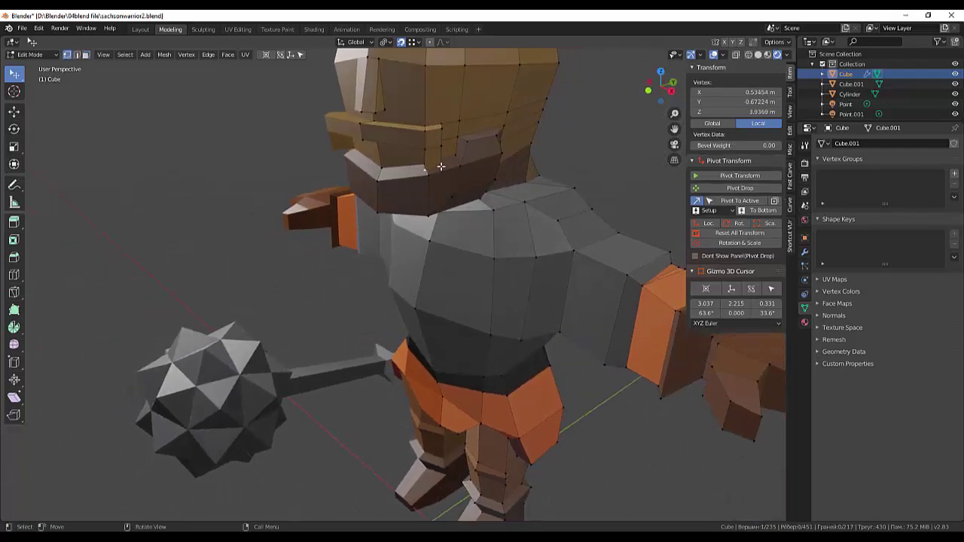
shift+click(443, 165)
middle_drag(445, 168, 557, 215)
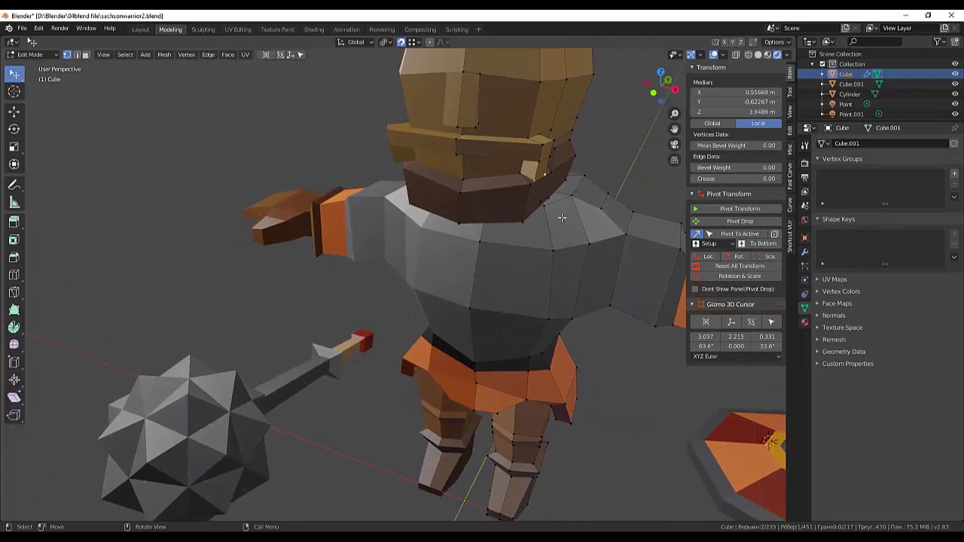
key(g)
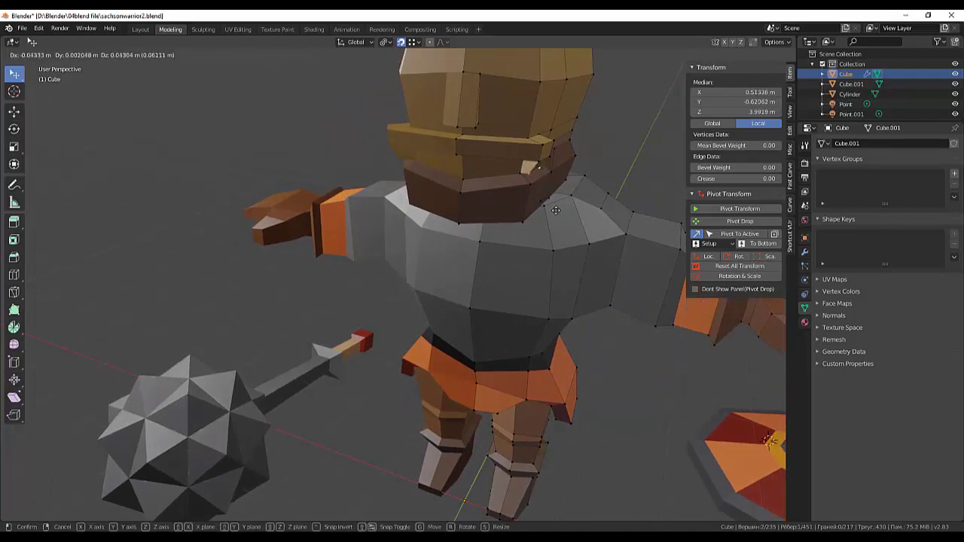
click(555, 211)
mouse_move(556, 211)
middle_down()
mouse_move(444, 153)
mouse_move(399, 188)
mouse_move(394, 237)
middle_up()
click(405, 144)
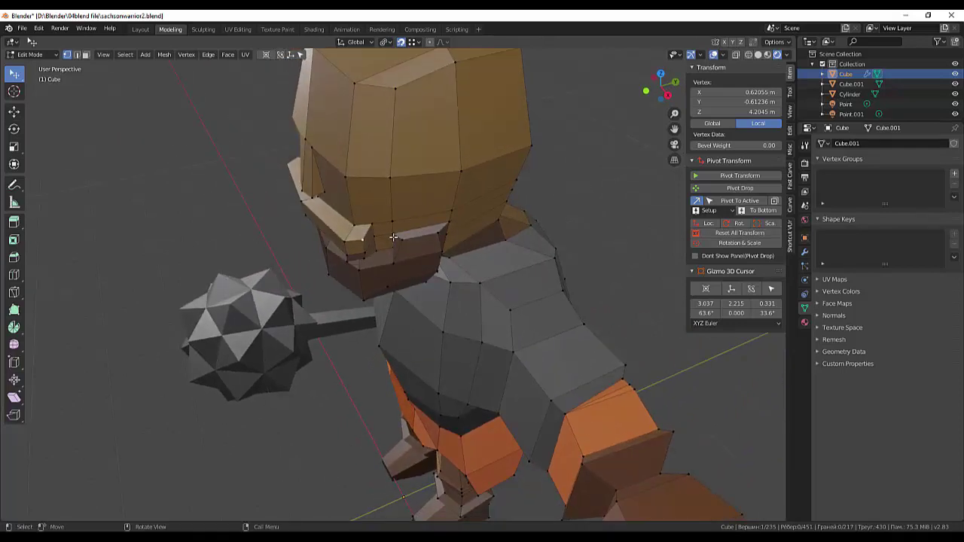
key(g)
click(389, 236)
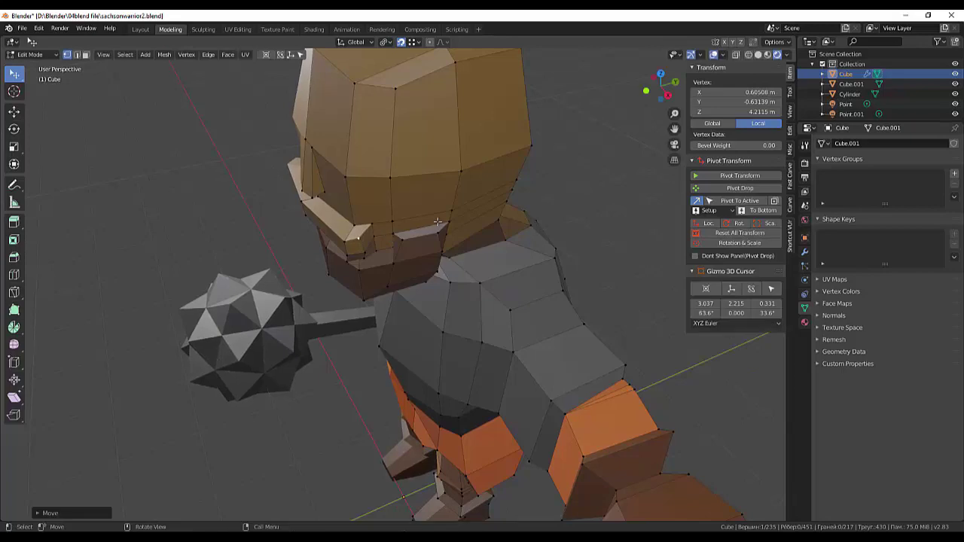
Step: Nudge two brow vertices and the brow-corner vertex into new positions
mouse_move(437, 221)
middle_down()
mouse_move(500, 203)
mouse_move(466, 182)
mouse_move(460, 188)
mouse_move(459, 154)
middle_up()
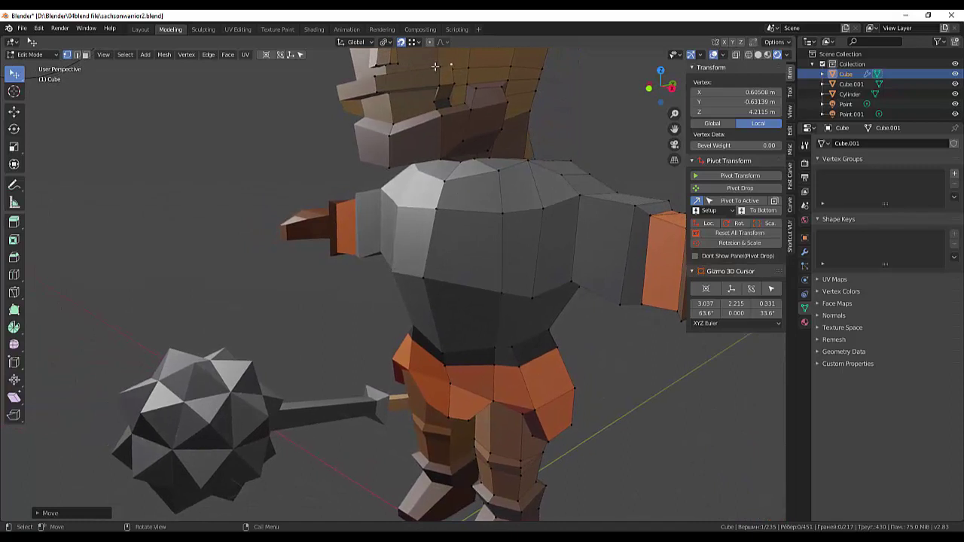
shift+click(446, 89)
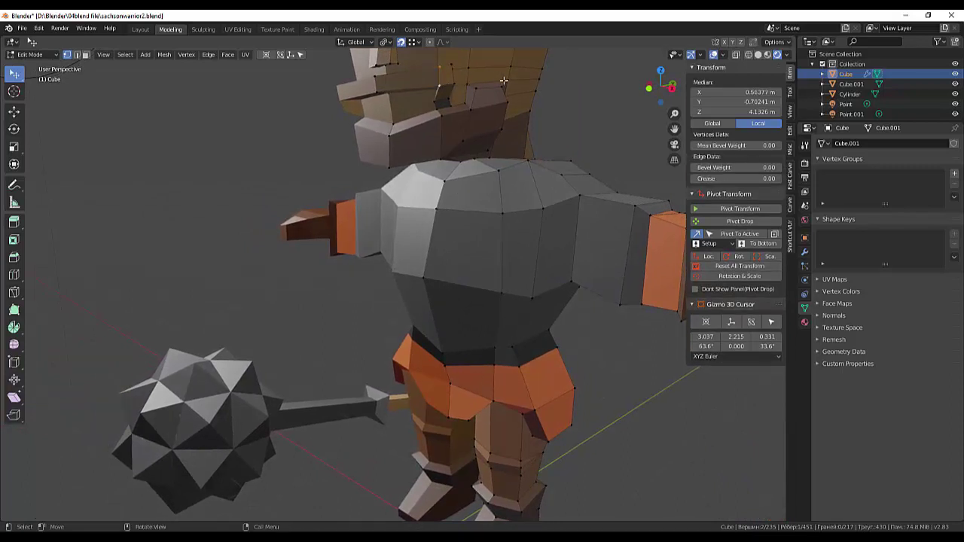
key(g)
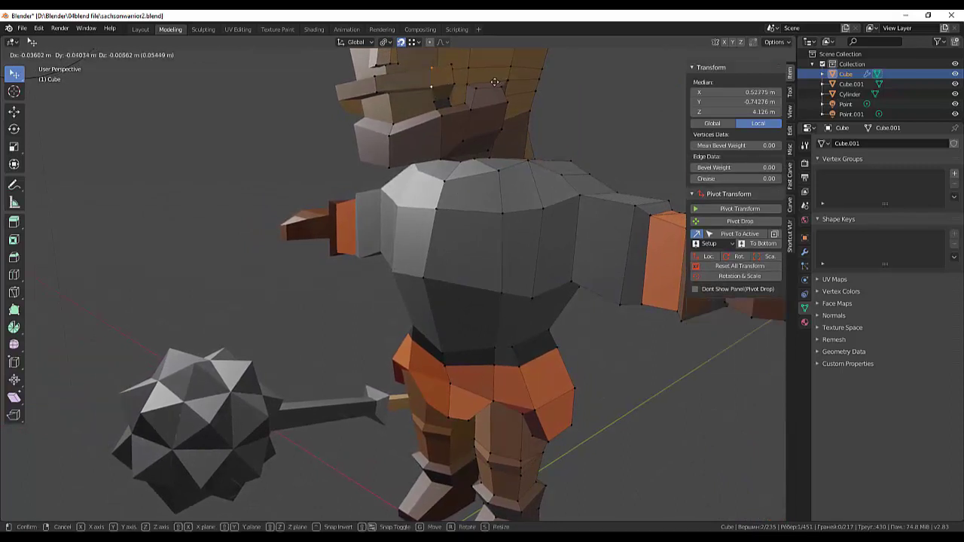
click(488, 81)
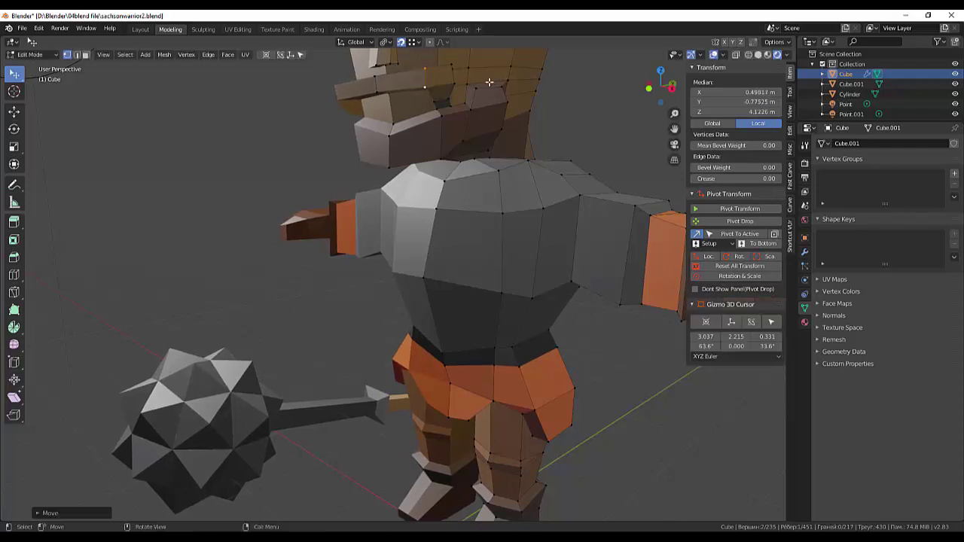
click(392, 91)
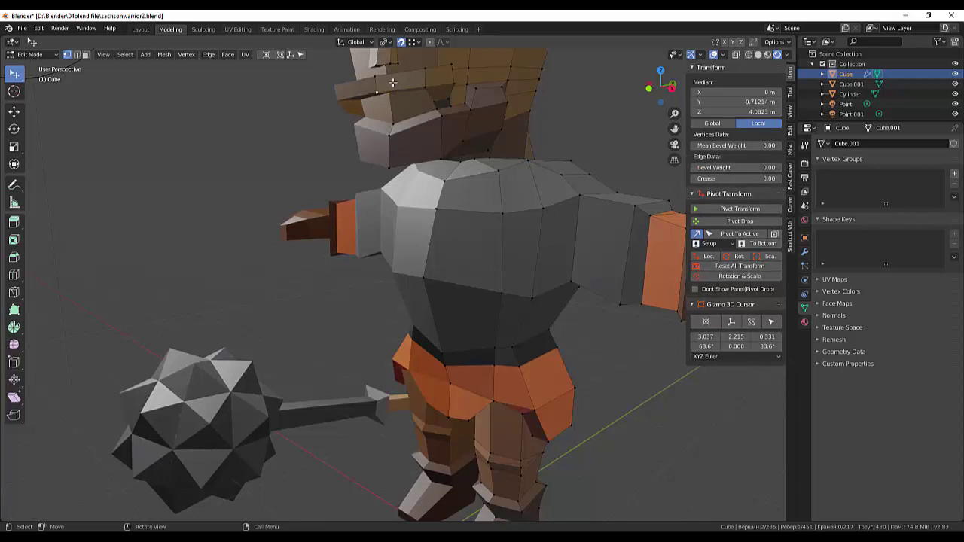
key(g)
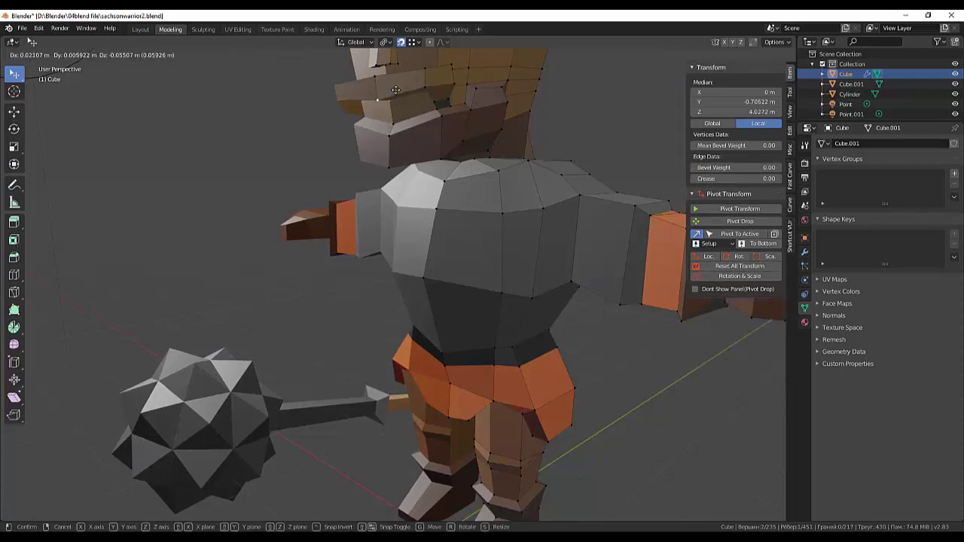
click(396, 90)
mouse_move(450, 123)
middle_down()
mouse_move(531, 131)
mouse_move(492, 157)
middle_up()
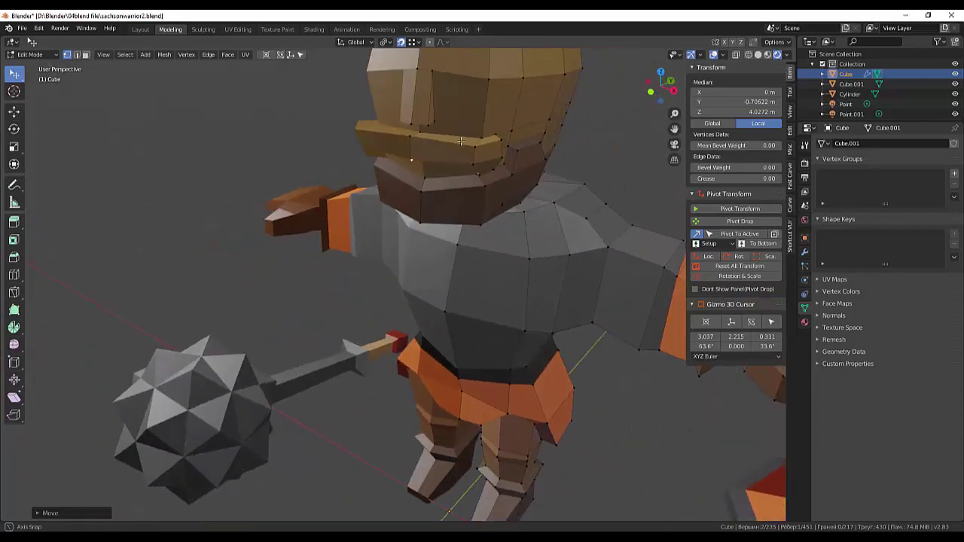
Step: Select the nose faces and grow the selection to their neighbours
click(490, 155)
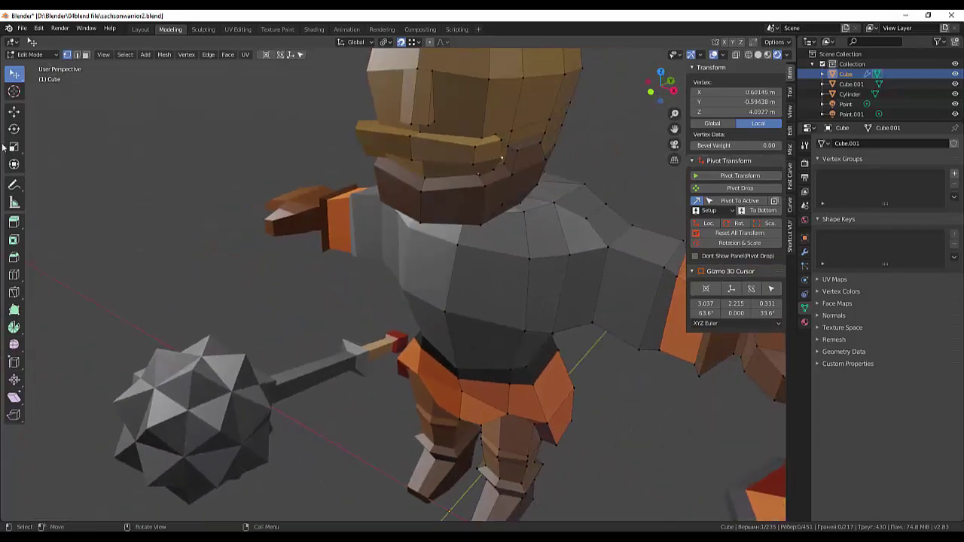
click(86, 55)
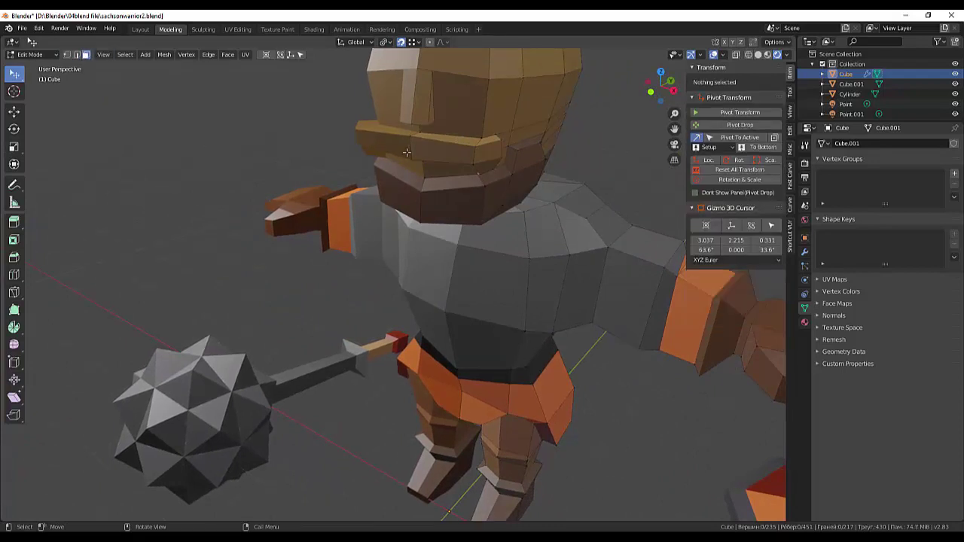
click(483, 150)
shift+click(435, 151)
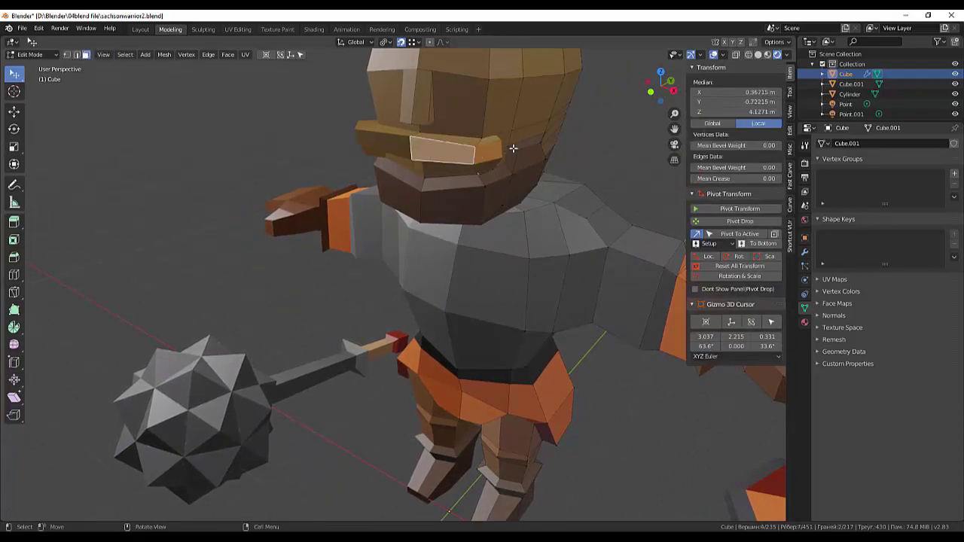
mouse_move(468, 151)
middle_down()
mouse_move(477, 151)
mouse_move(369, 173)
middle_up()
shift+click(319, 188)
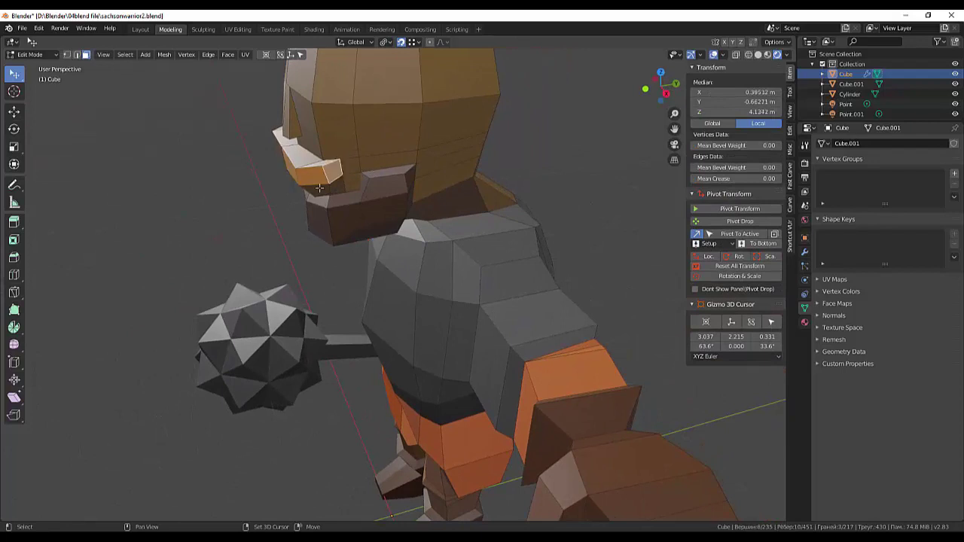
shift+click(316, 194)
key(ctrl+KP_Add)
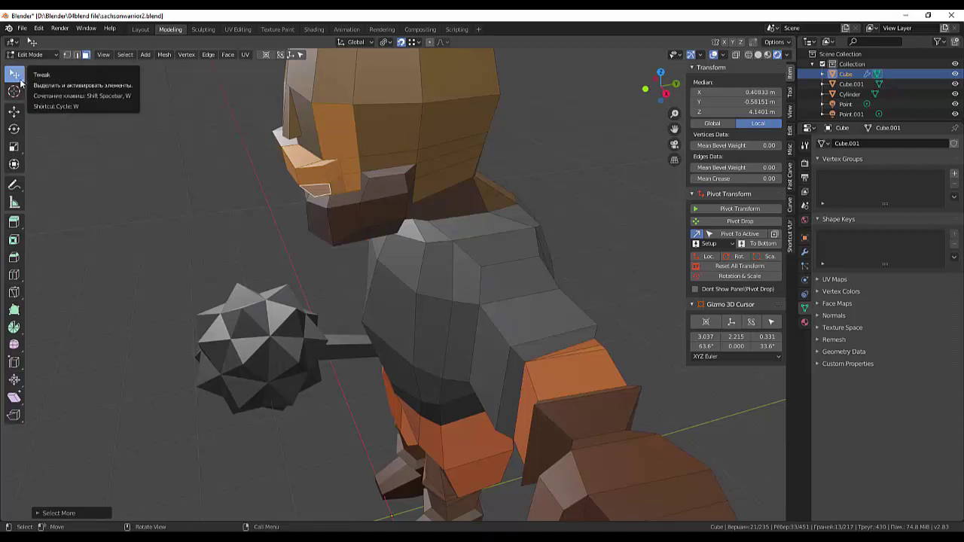
Step: Pull the nose faces forward to shape a small nose below the brow
click(65, 55)
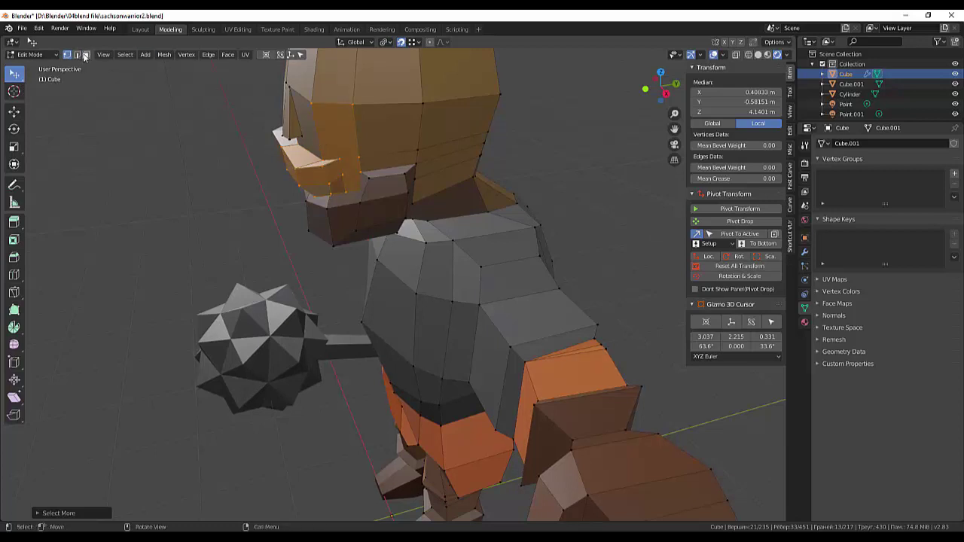
click(85, 54)
ctrl+click(342, 142)
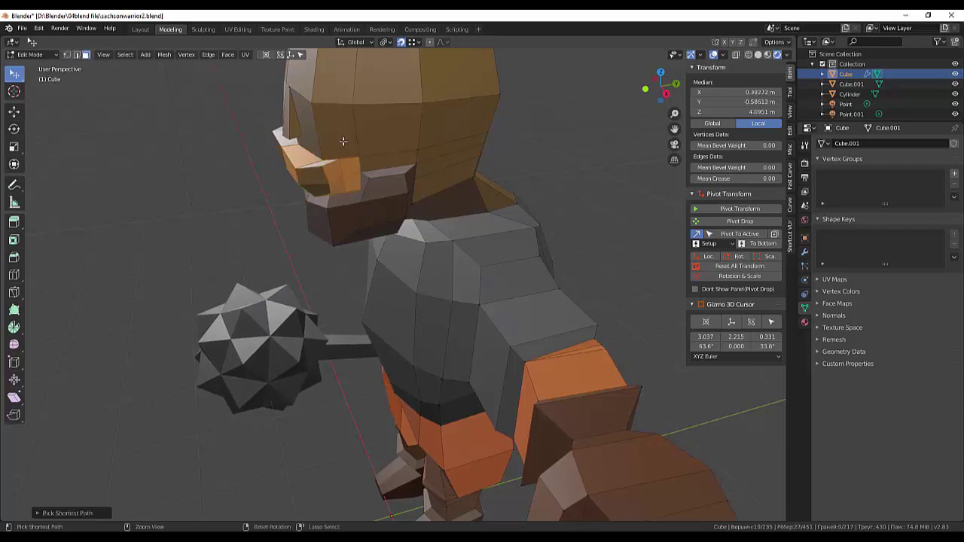
ctrl+click(350, 181)
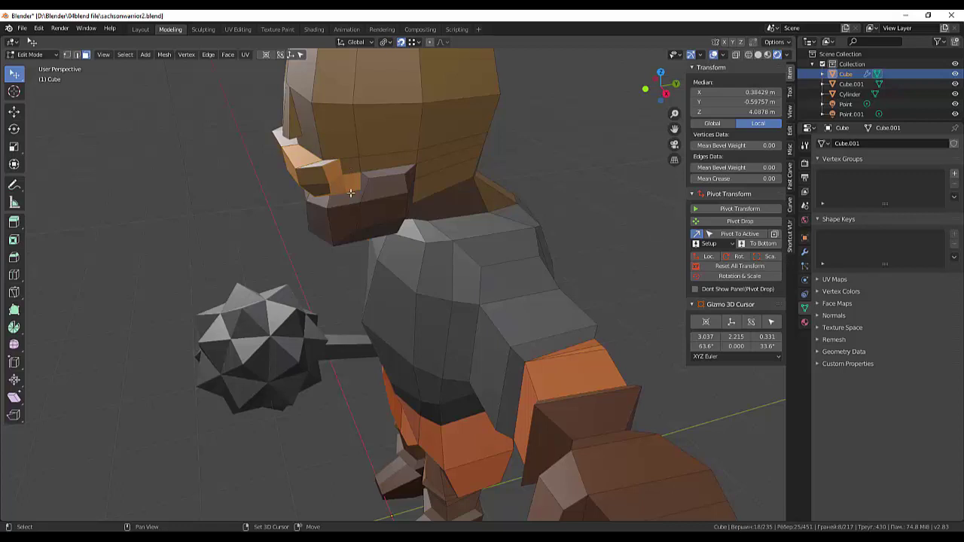
drag(351, 193, 313, 191)
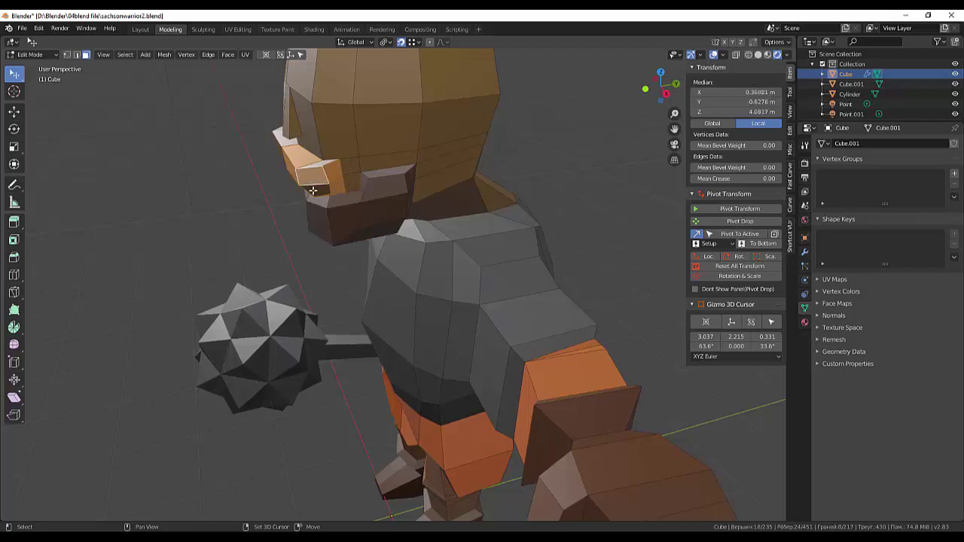
mouse_move(497, 184)
middle_down()
mouse_move(548, 179)
mouse_move(566, 154)
middle_up()
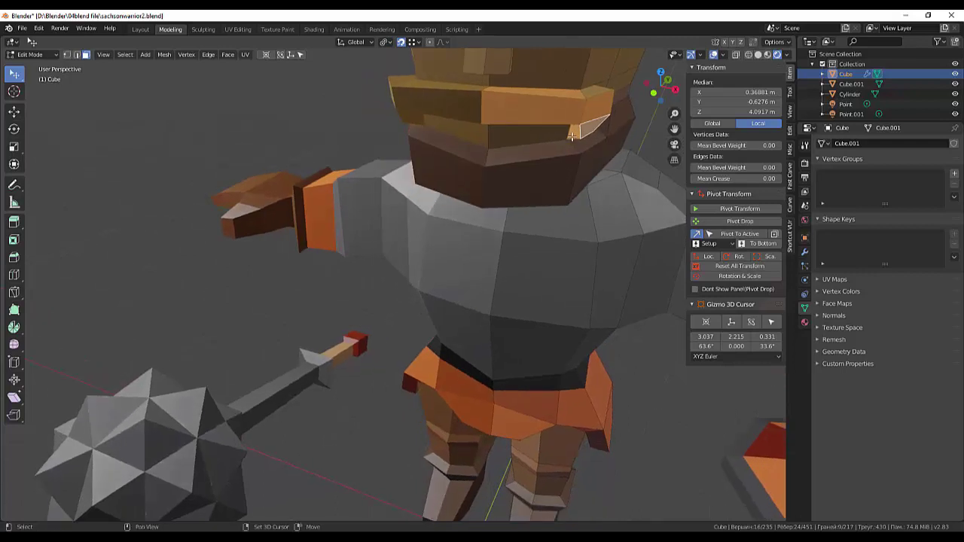
shift+click(594, 92)
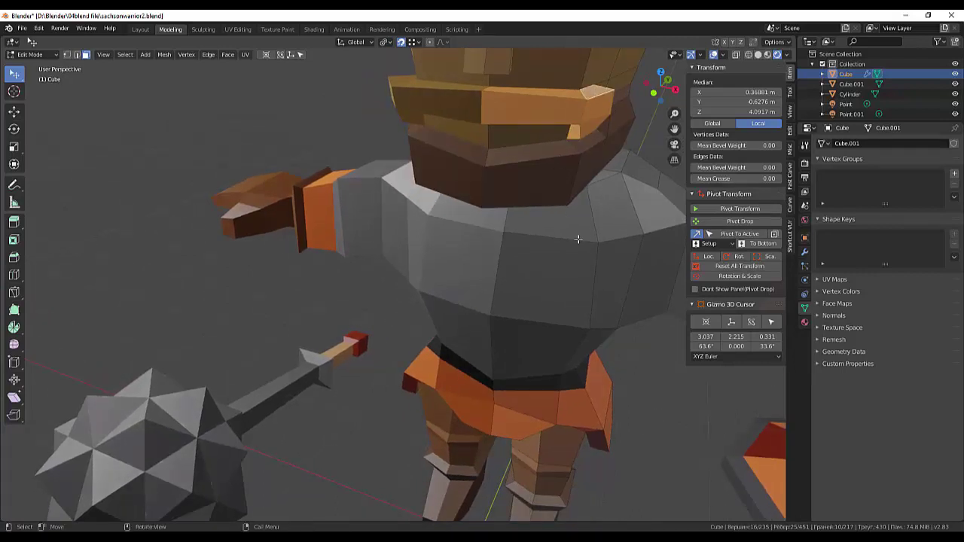
scroll(578, 239, down, 2)
scroll(576, 240, down, 1)
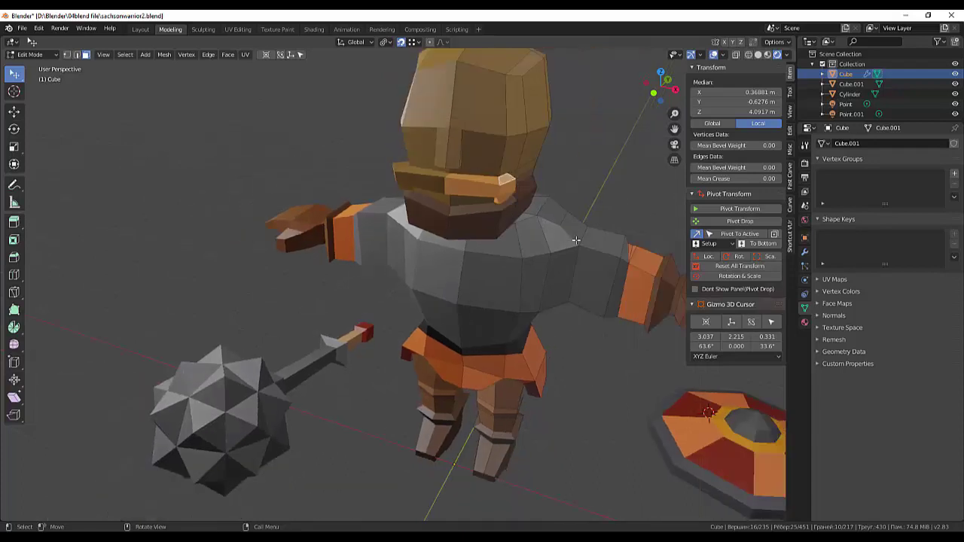
Step: Switch to the Layout workspace and put the warrior into Edit Mode
click(141, 30)
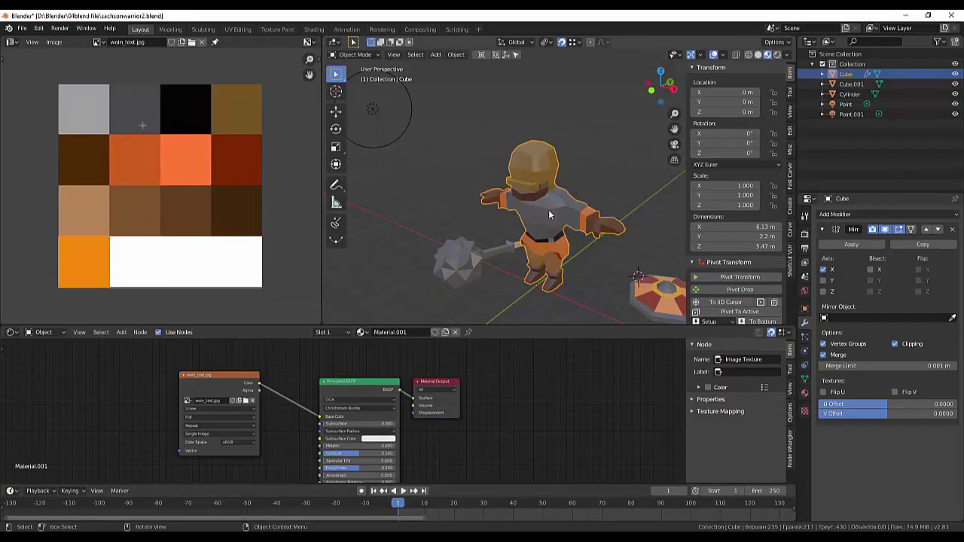
scroll(548, 214, up, 2)
scroll(548, 215, up, 2)
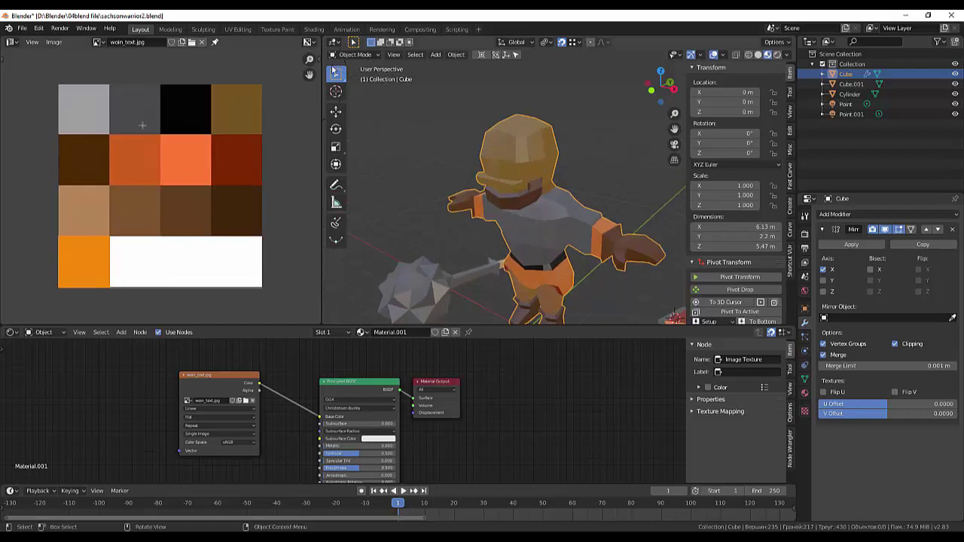
click(352, 55)
click(350, 77)
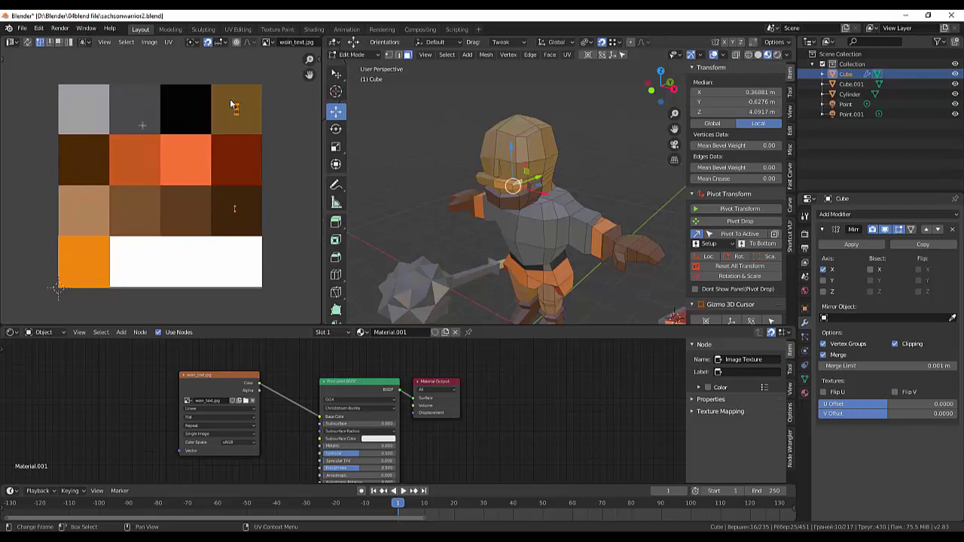
Step: Move the brow faces' UVs from the light brown square onto the dark brown palette cell
click(229, 98)
drag(228, 101, 244, 121)
key(g)
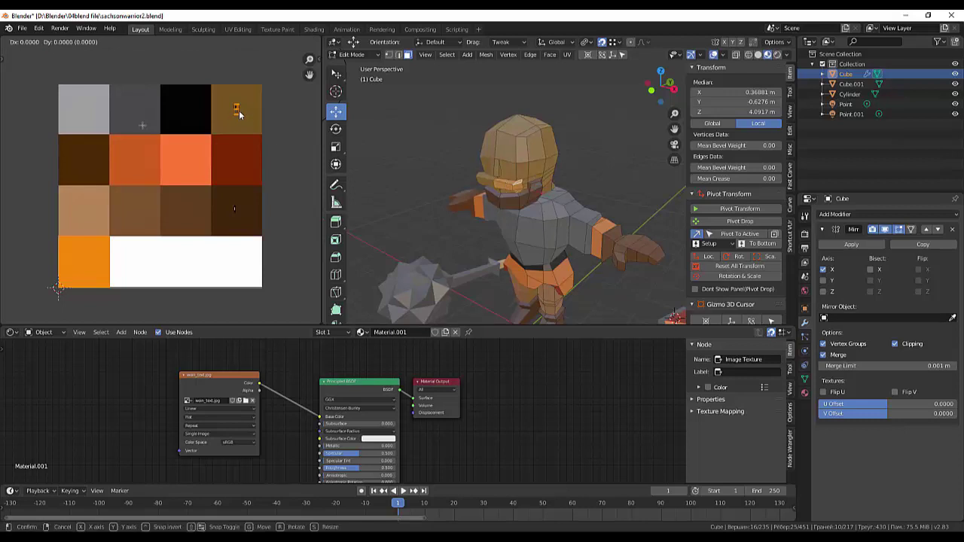
click(248, 212)
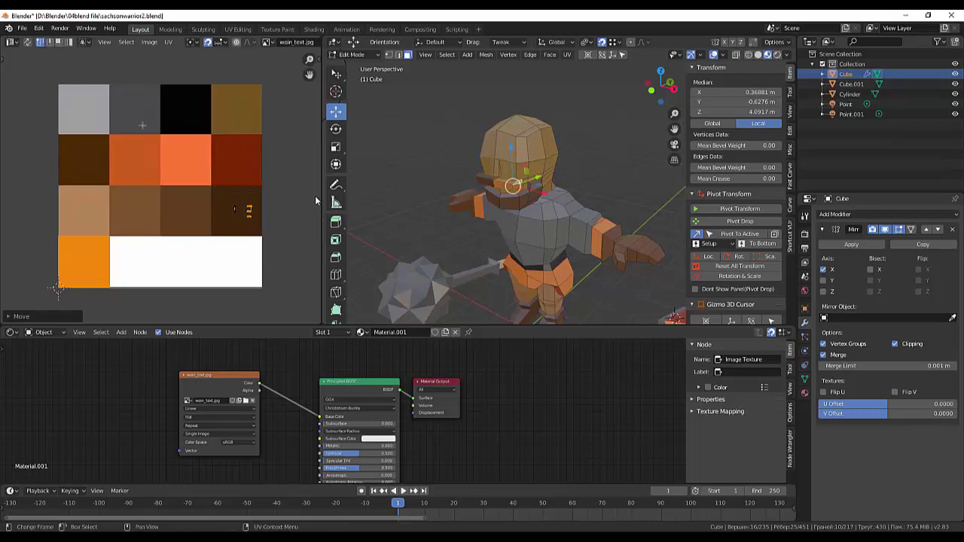
key(alt+a)
mouse_move(493, 188)
middle_down()
mouse_move(574, 191)
mouse_move(565, 194)
middle_up()
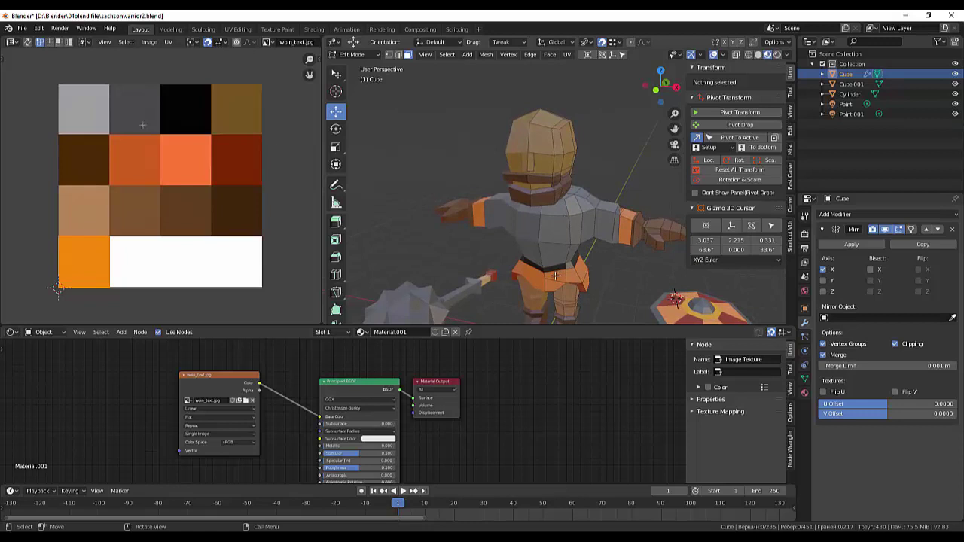
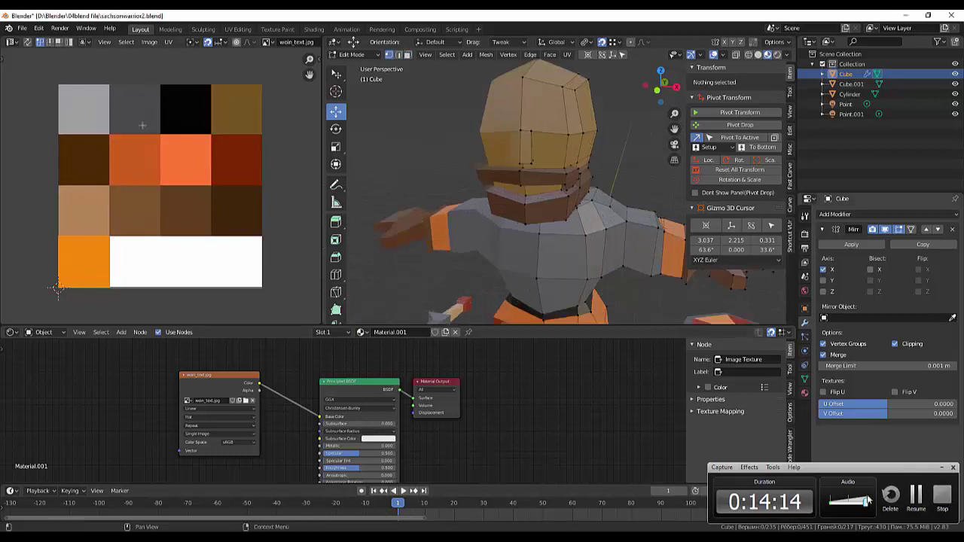
Step: Knife-cut two new edges across the front of the helmet
click(563, 167)
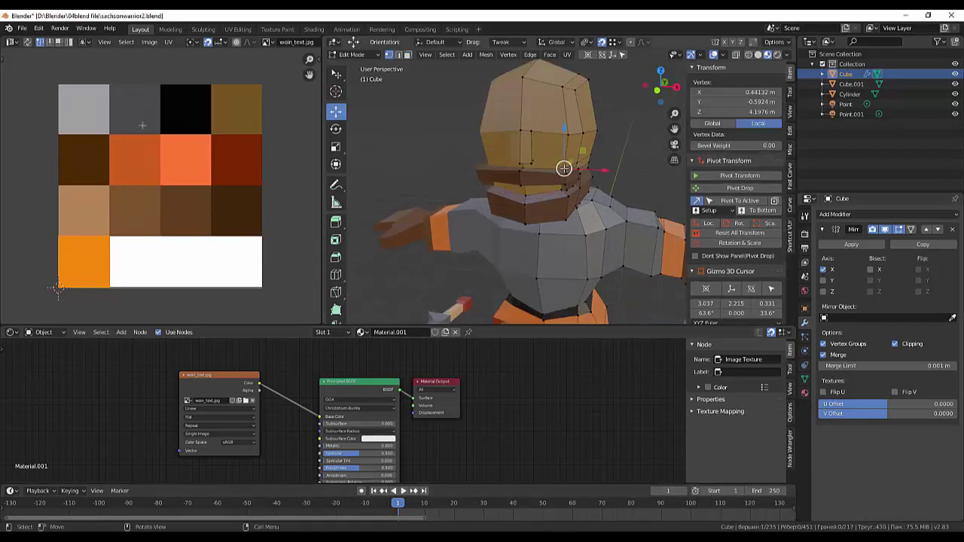
key(k)
click(563, 167)
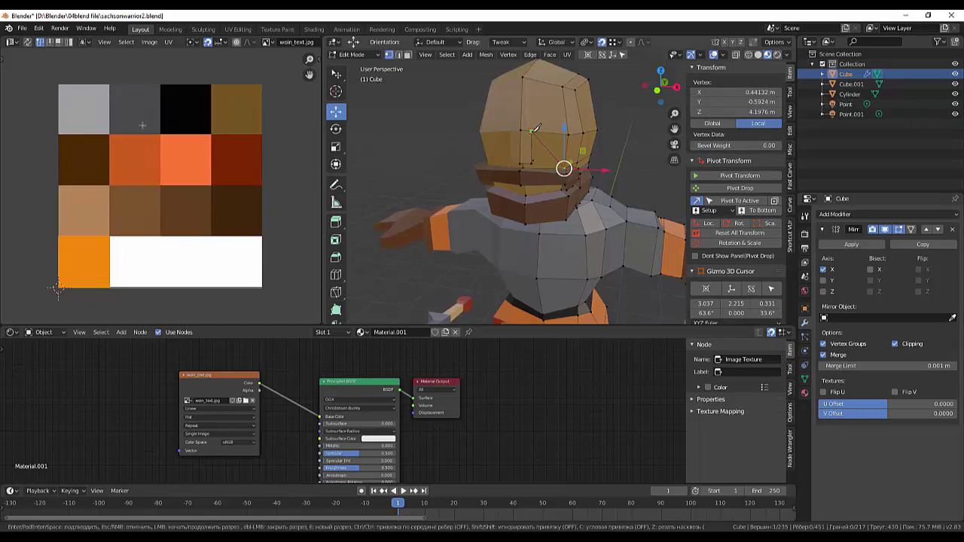
click(532, 131)
key(Return)
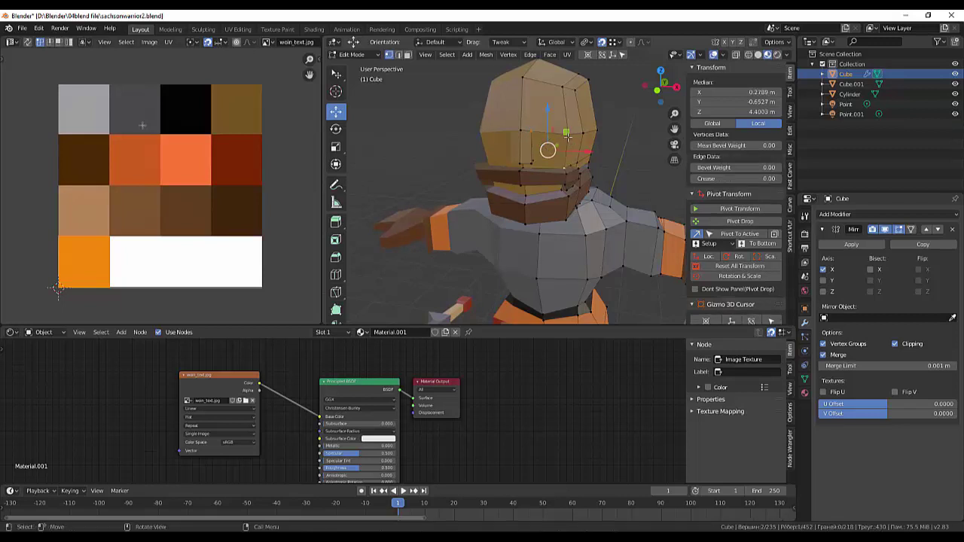
click(567, 134)
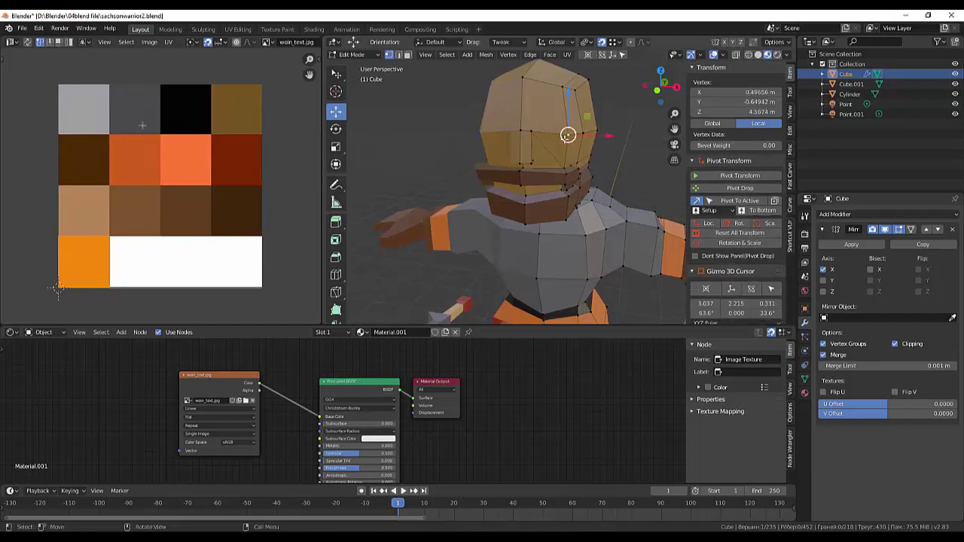
key(k)
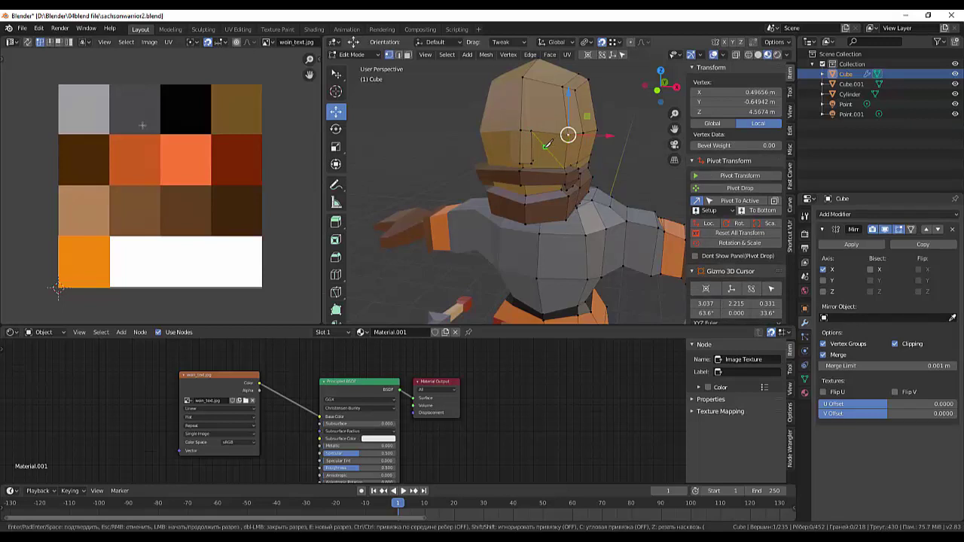
click(545, 145)
key(Return)
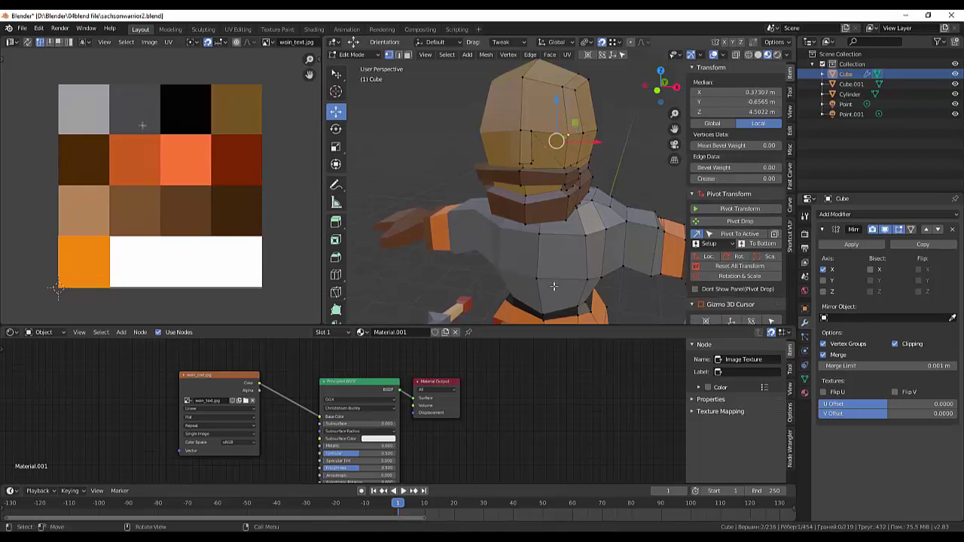
Step: Nudge a helmet-side vertex slightly and slide another vertex sideways along X
middle_drag(596, 187, 596, 169)
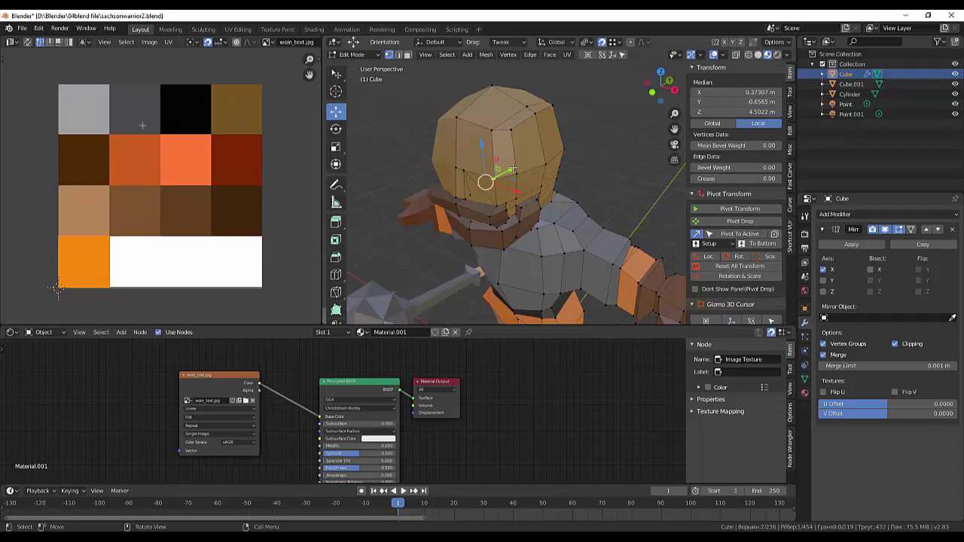
click(571, 200)
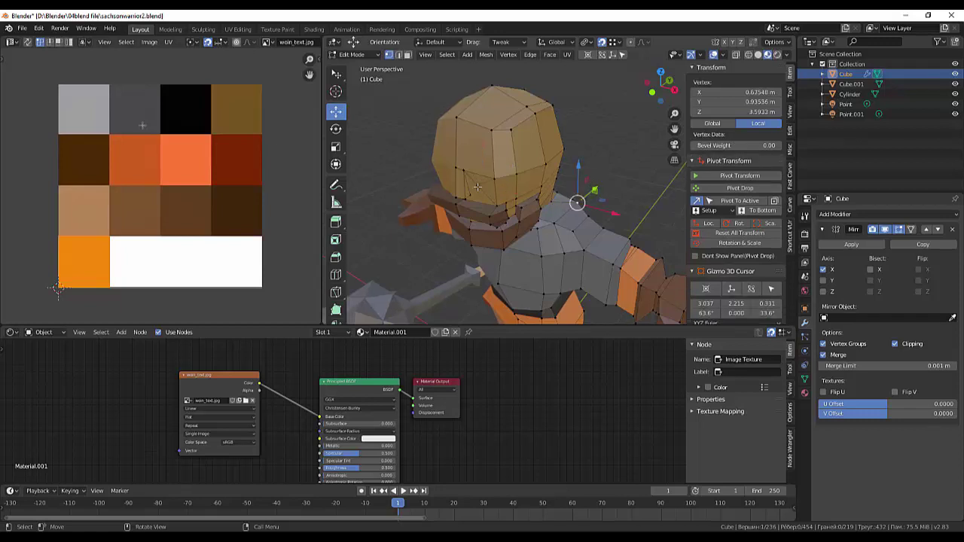
drag(504, 171, 509, 169)
middle_drag(527, 184, 579, 165)
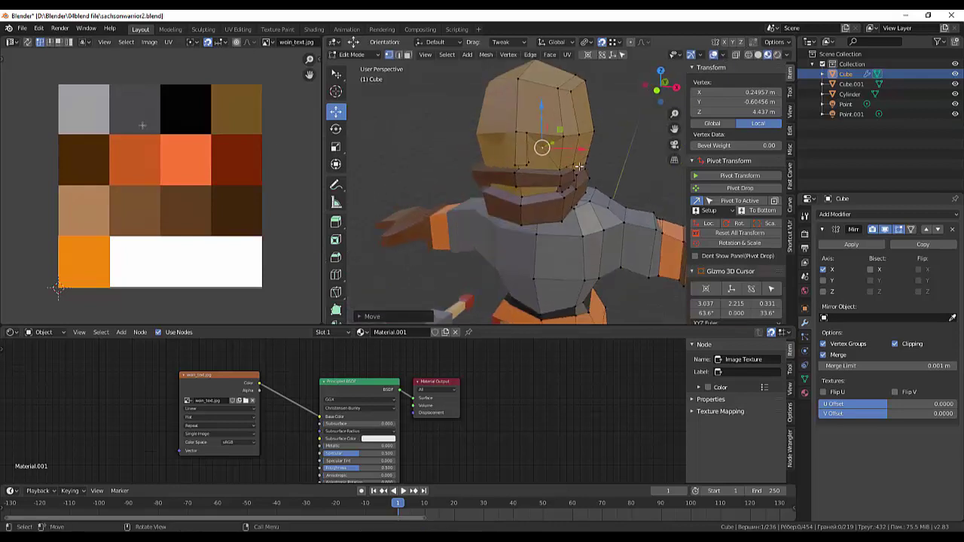
drag(585, 149, 576, 157)
scroll(570, 160, up, 4)
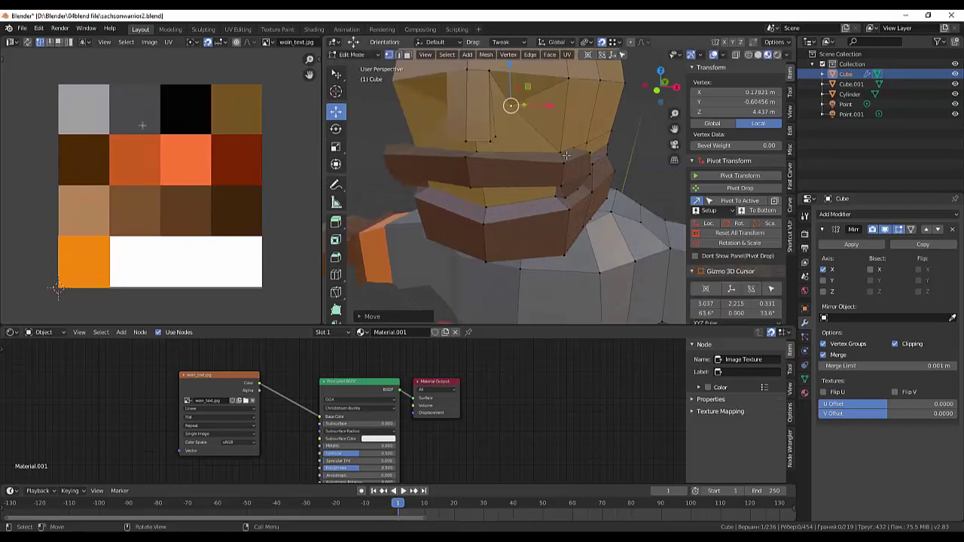
Step: Knife-cut an edge from the helmet edge to the front vertex by the eye area
middle_drag(569, 158, 568, 159)
click(617, 143)
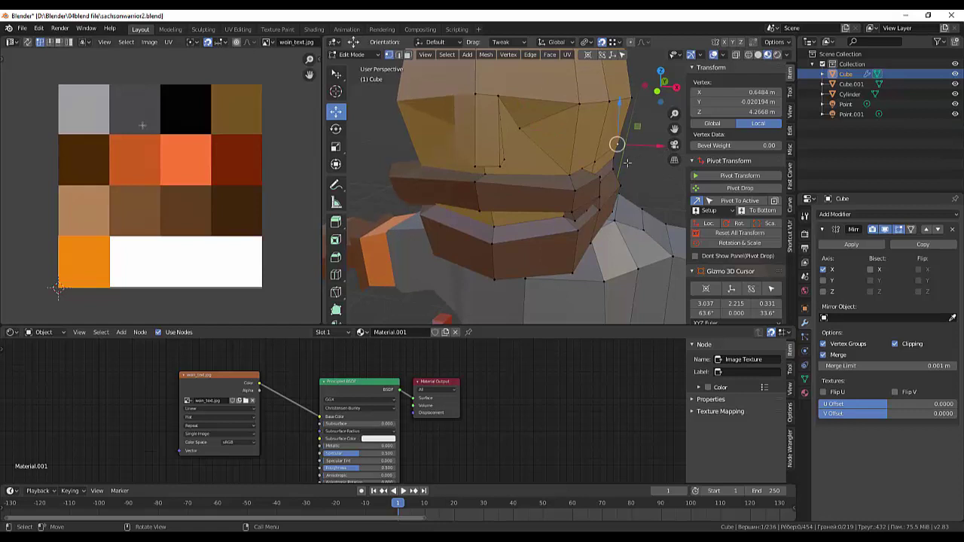
click(520, 127)
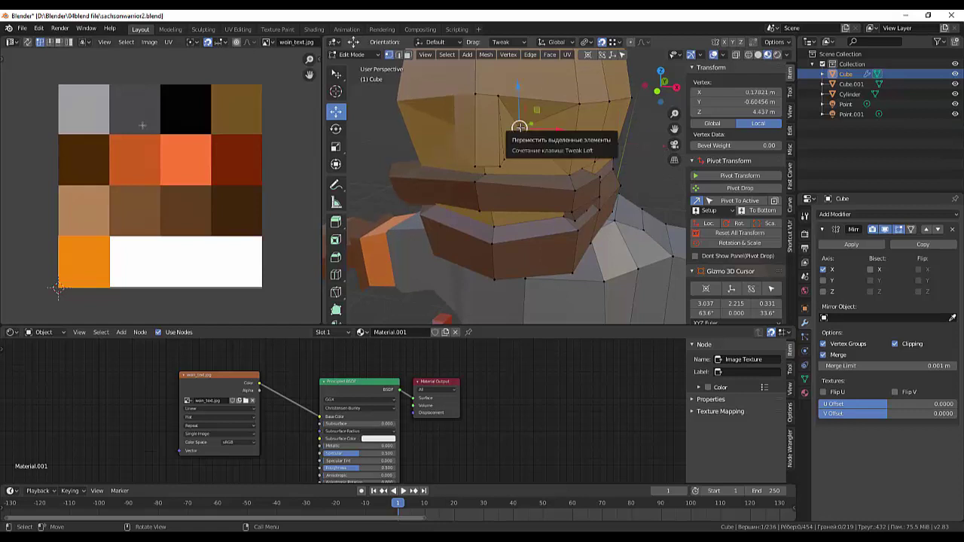
key(k)
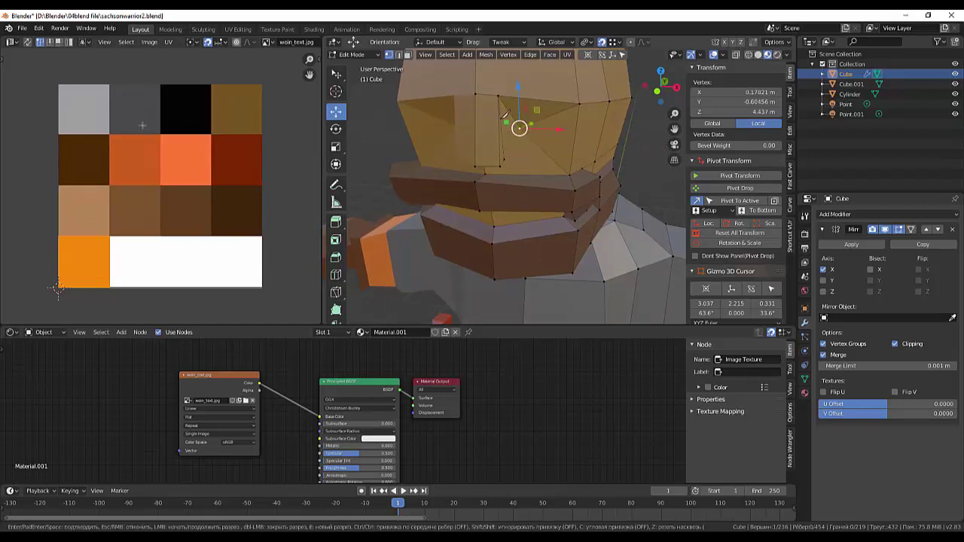
click(501, 117)
click(520, 127)
key(Return)
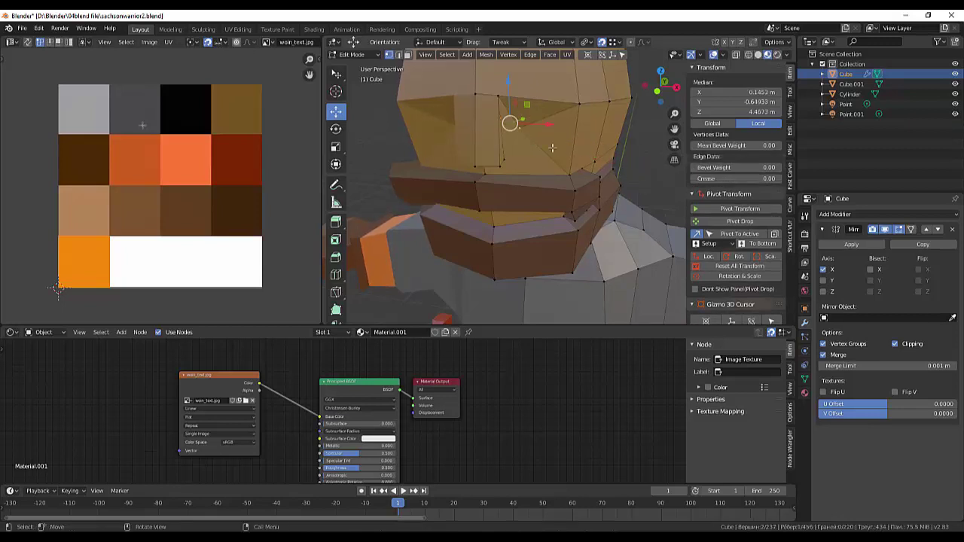
Step: Raise a vertex on the eye-slit outline to open the angled slit
key(KP_8)
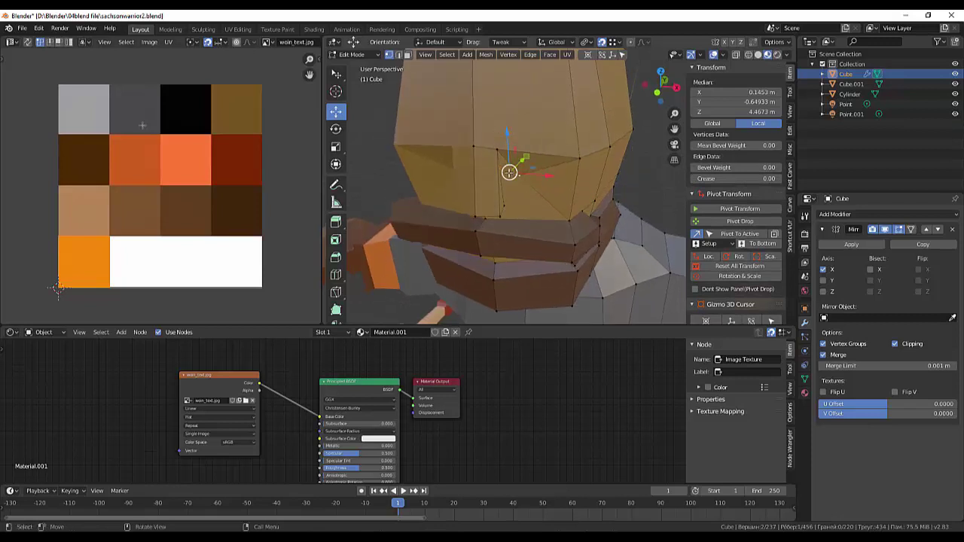
click(507, 134)
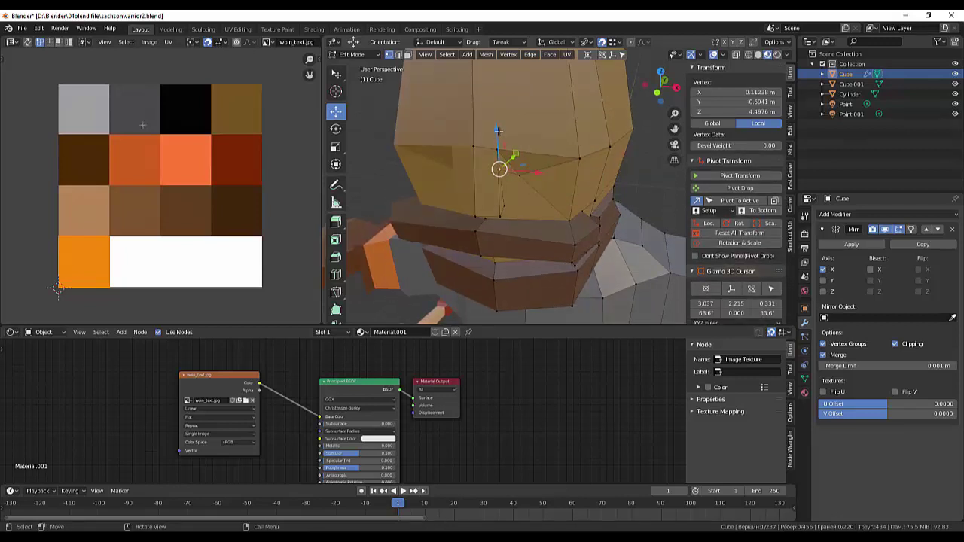
mouse_move(497, 131)
mouse_down()
mouse_move(499, 121)
mouse_move(501, 155)
mouse_up()
key(alt+a)
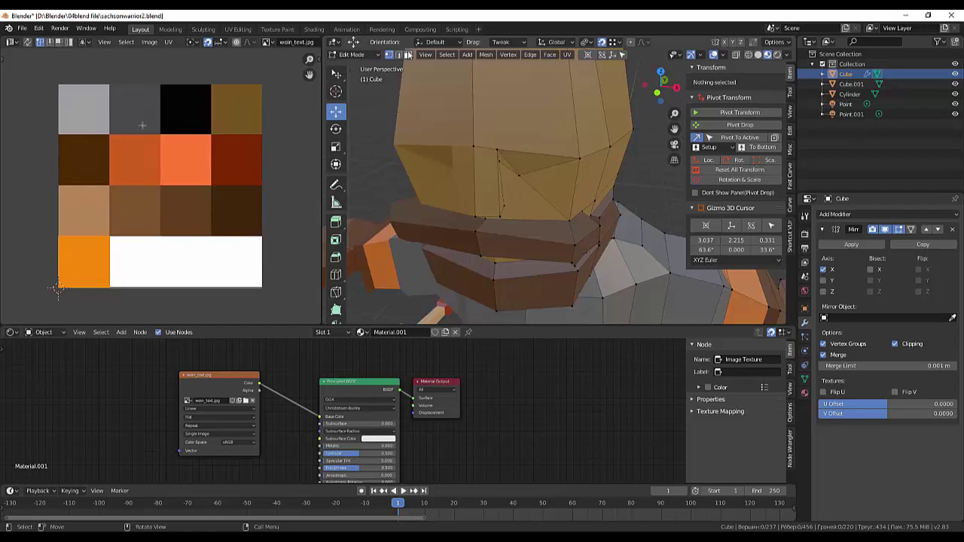
Step: Move the UVs of the two eye-slit faces onto the dark brown palette square
click(407, 54)
click(517, 165)
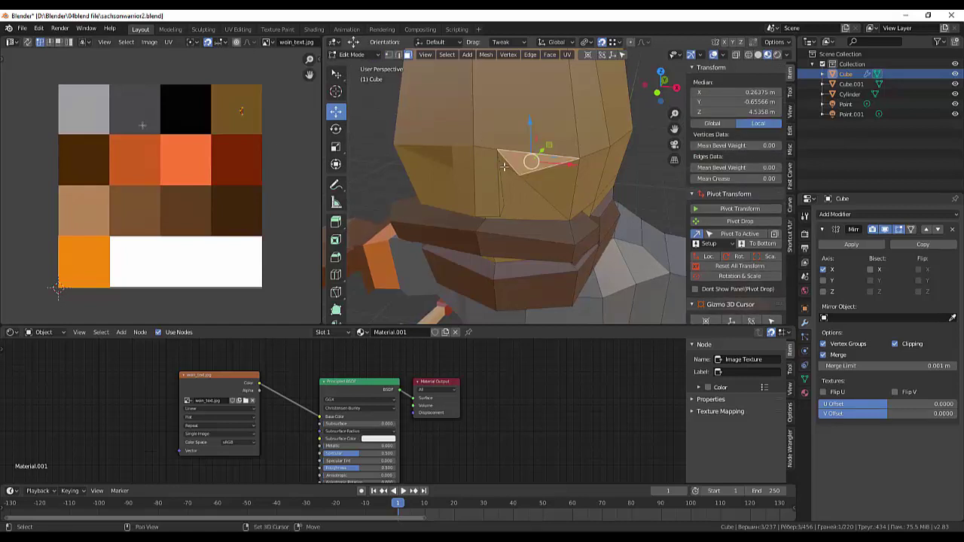
shift+click(507, 164)
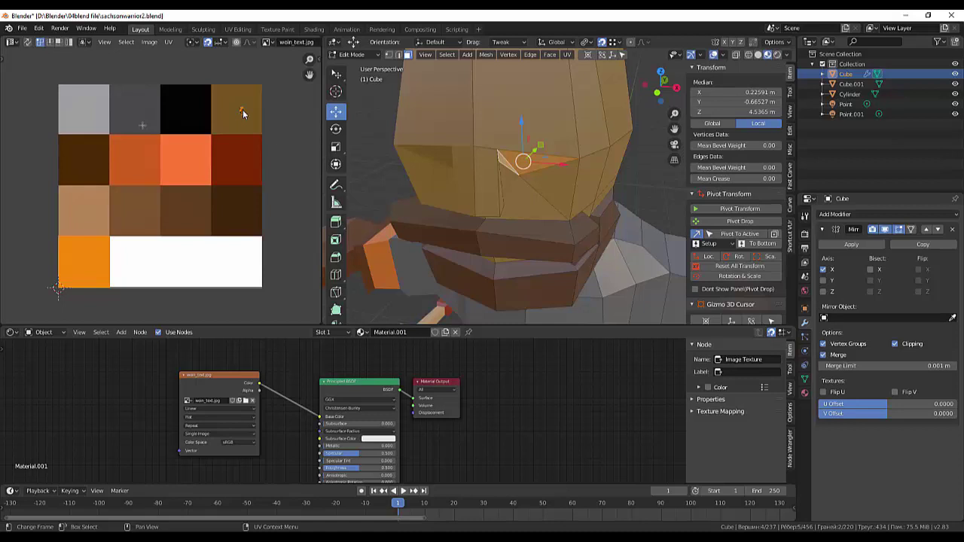
key(g)
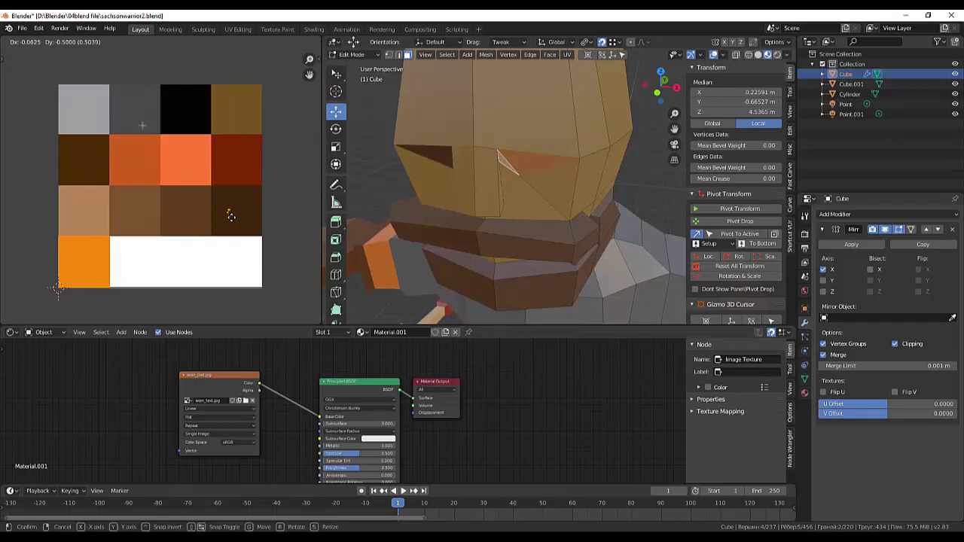
click(230, 217)
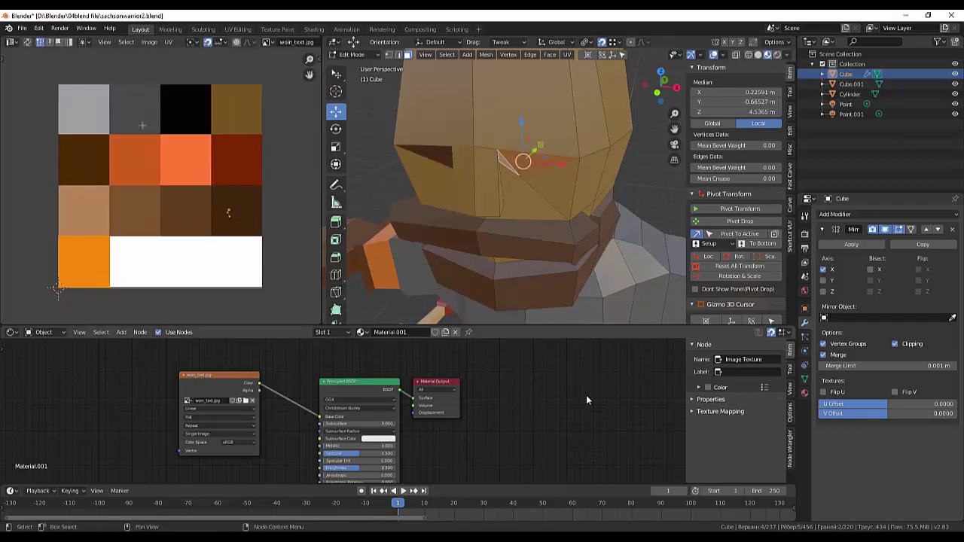
key(alt+a)
mouse_move(632, 179)
middle_down()
mouse_move(678, 170)
mouse_move(619, 183)
middle_up()
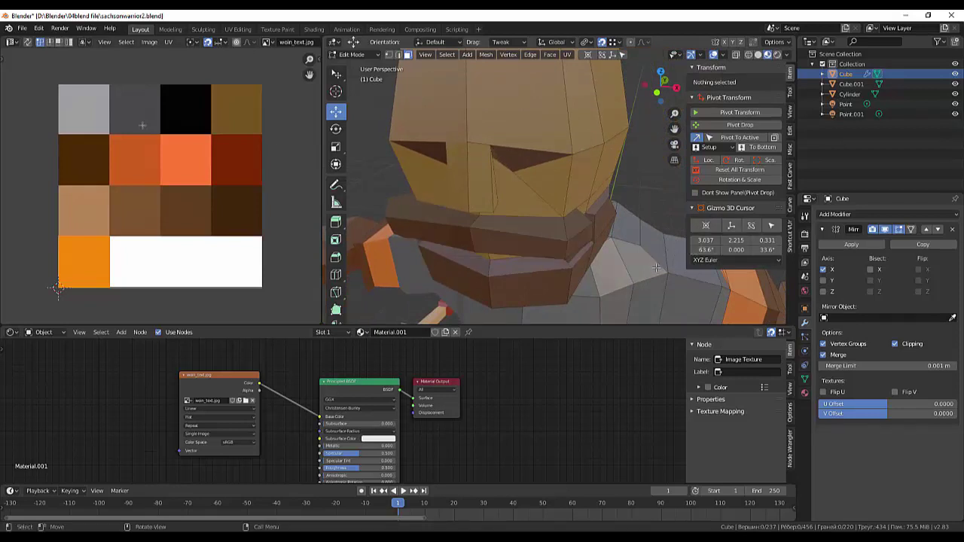
key(ctrl)
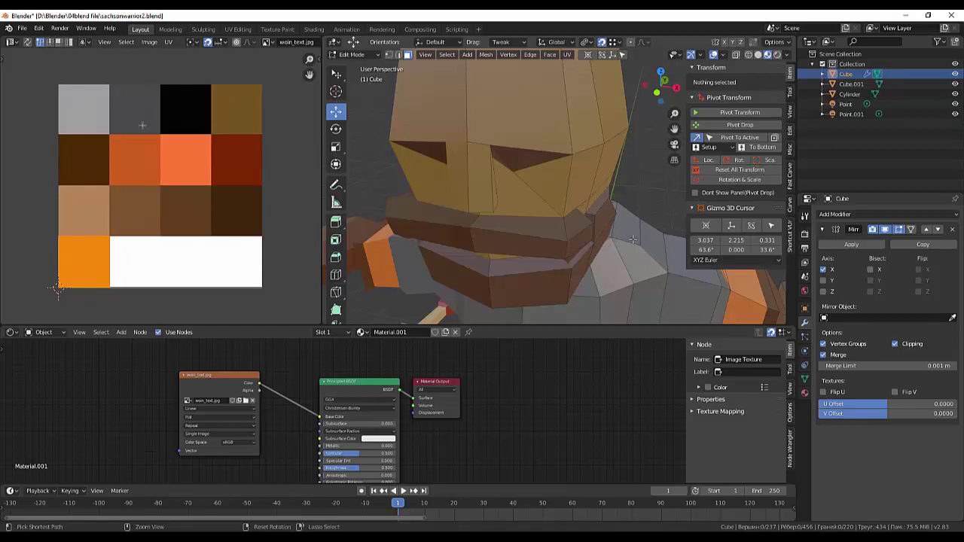
Step: Recolour the other eye slit's triangle face by moving its UVs onto the dark-brown tile
ctrl+click(516, 157)
ctrl+click(570, 157)
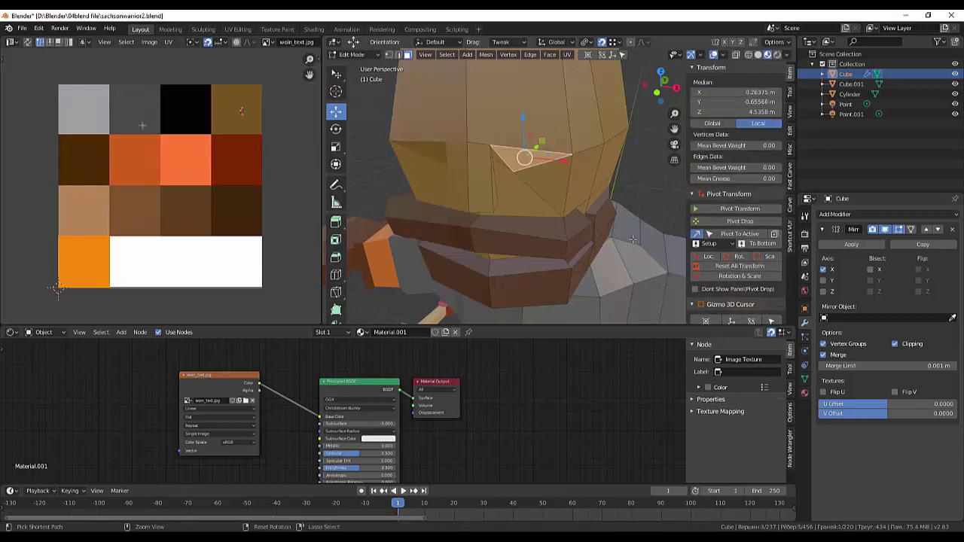
key(alt+a)
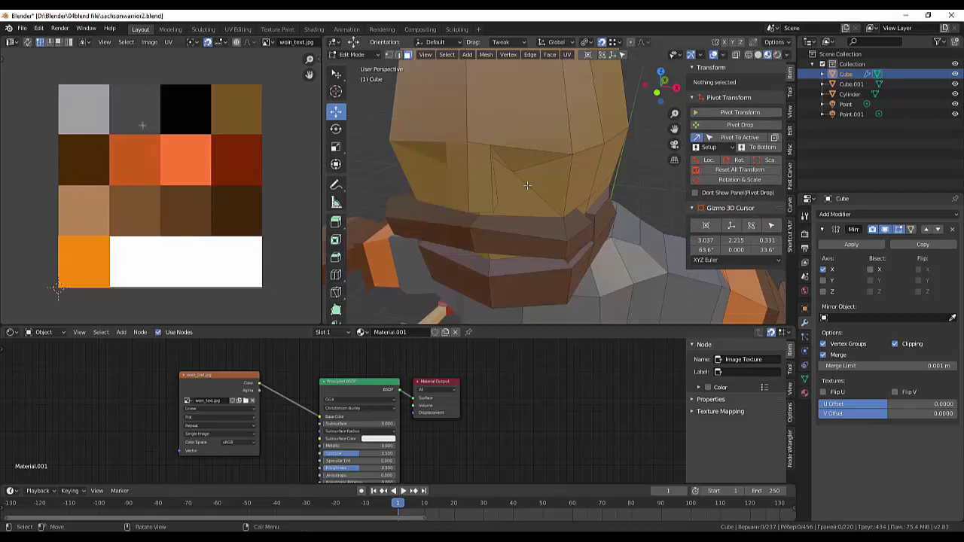
click(526, 163)
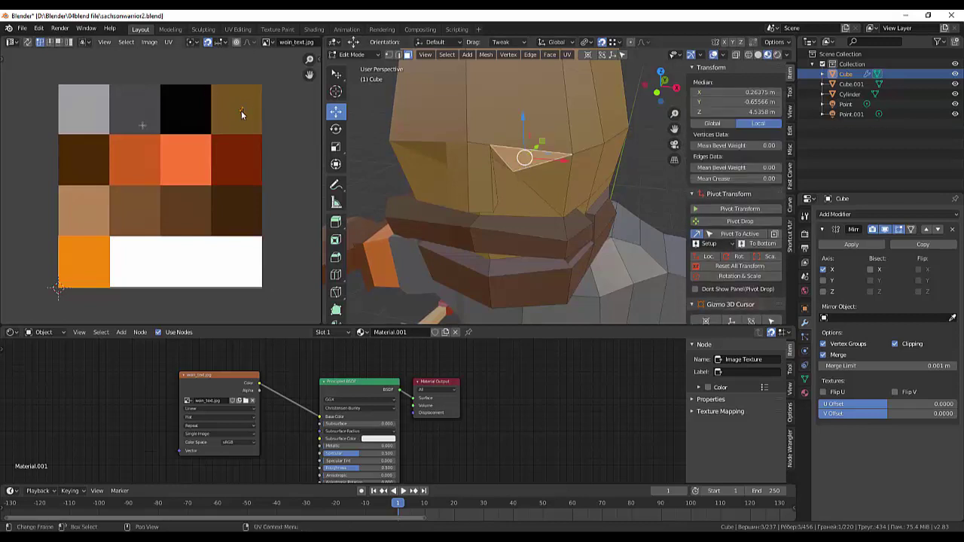
key(g)
click(237, 212)
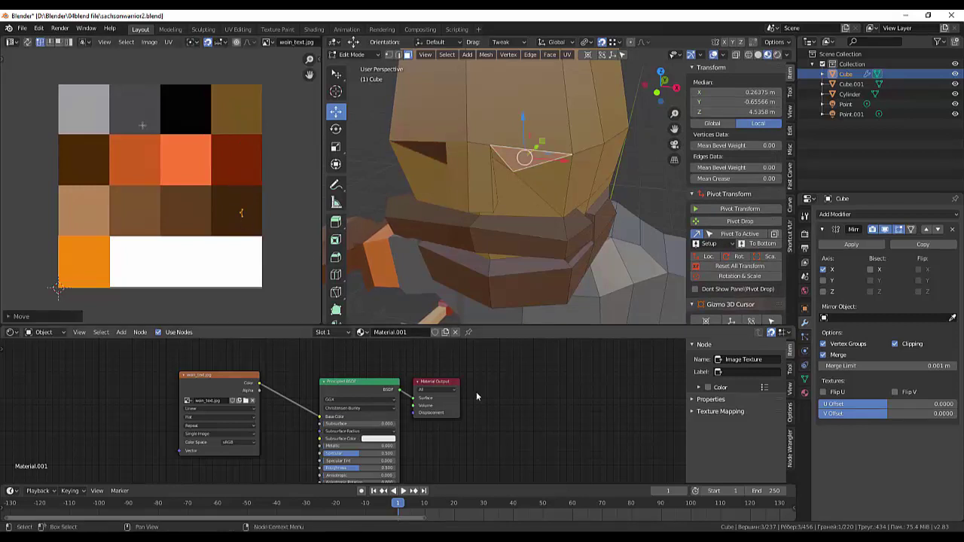
key(alt+a)
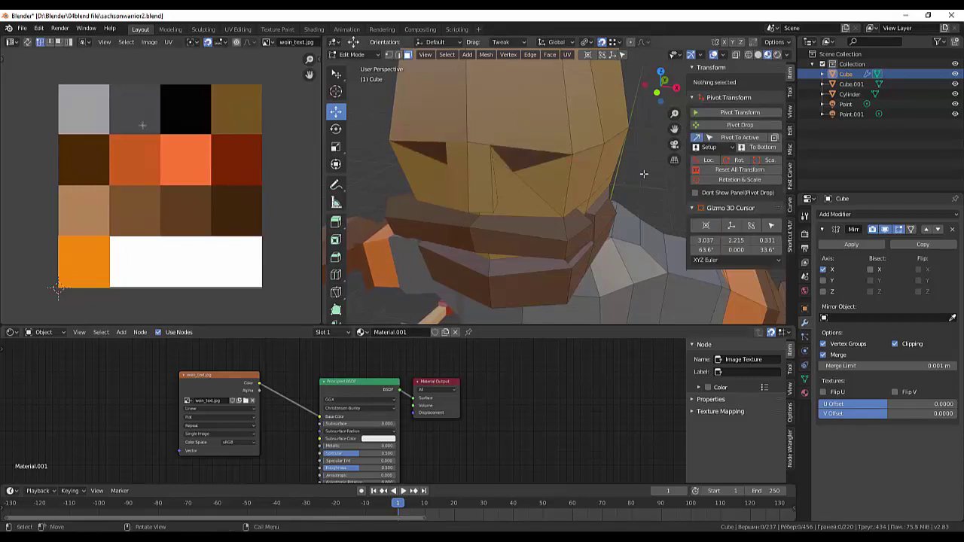
mouse_move(633, 179)
middle_down()
mouse_move(618, 174)
mouse_move(664, 162)
mouse_move(629, 206)
middle_up()
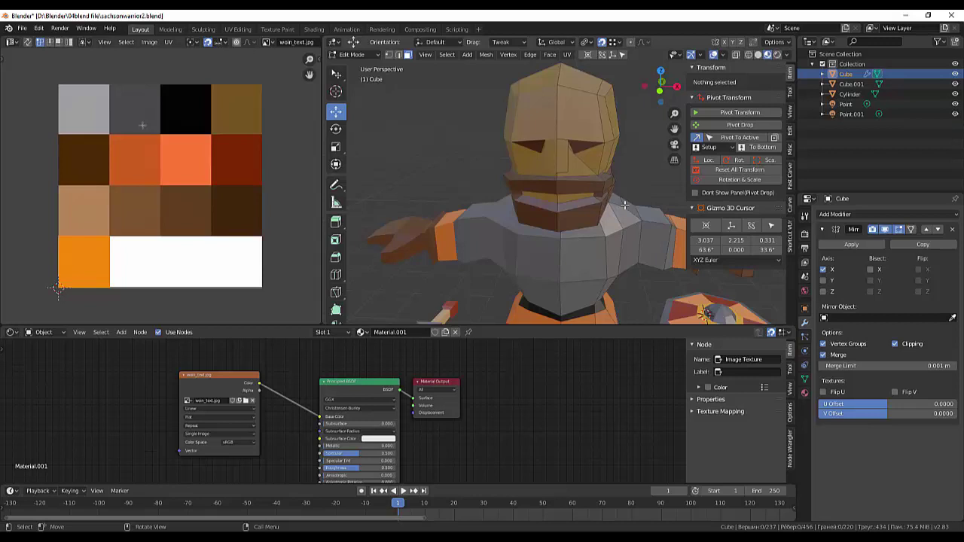
Step: Zoom out to show the whole warrior with mace and shield in the Modeling workspace
scroll(624, 204, down, 3)
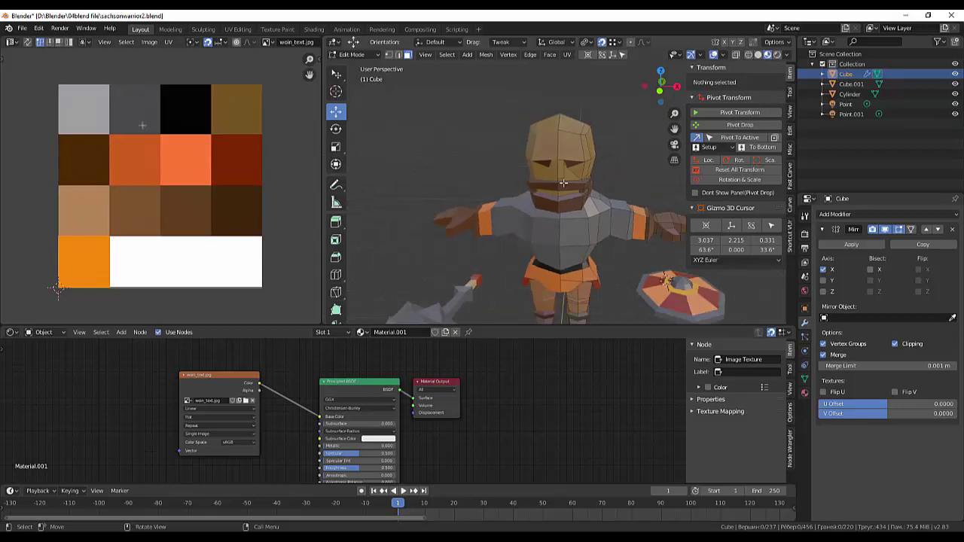
mouse_move(579, 191)
middle_down()
mouse_move(535, 184)
mouse_move(577, 177)
middle_up()
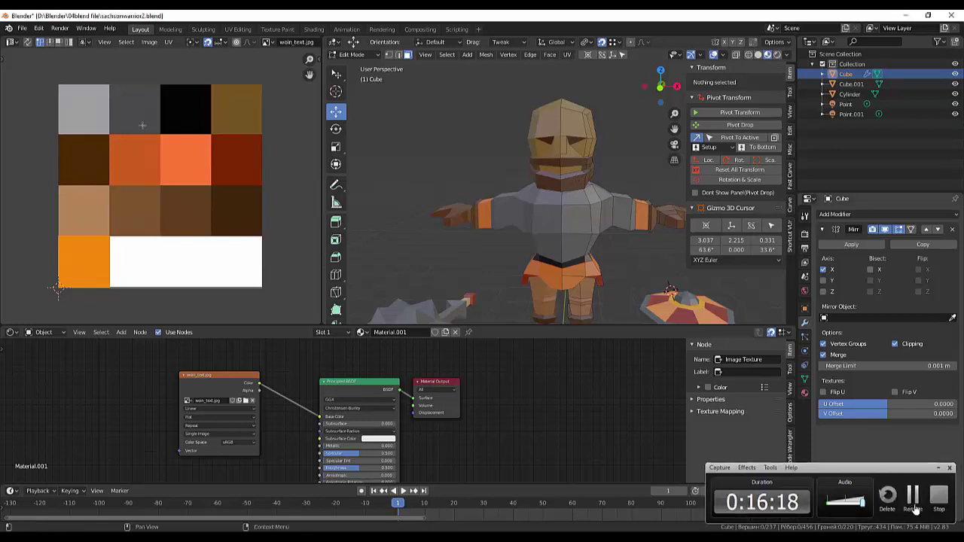
click(912, 510)
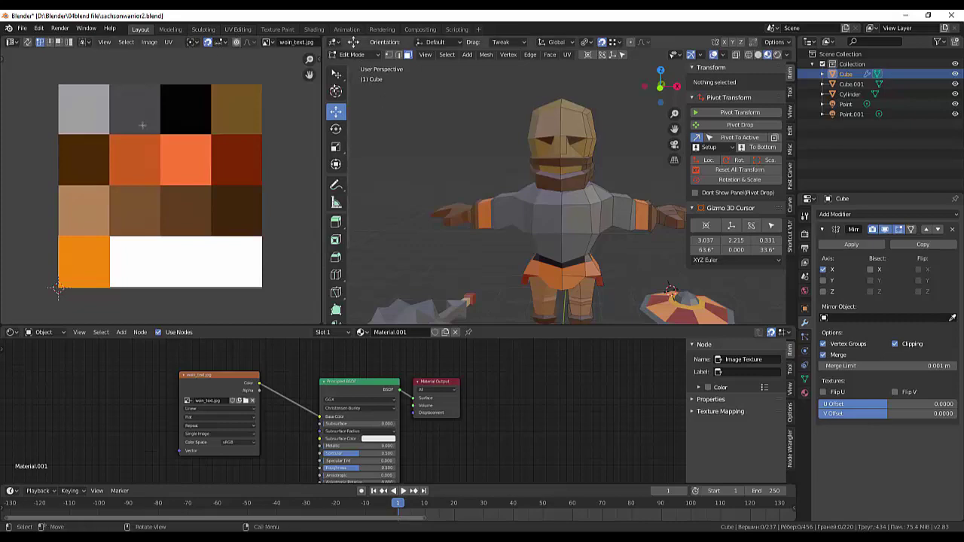
click(170, 29)
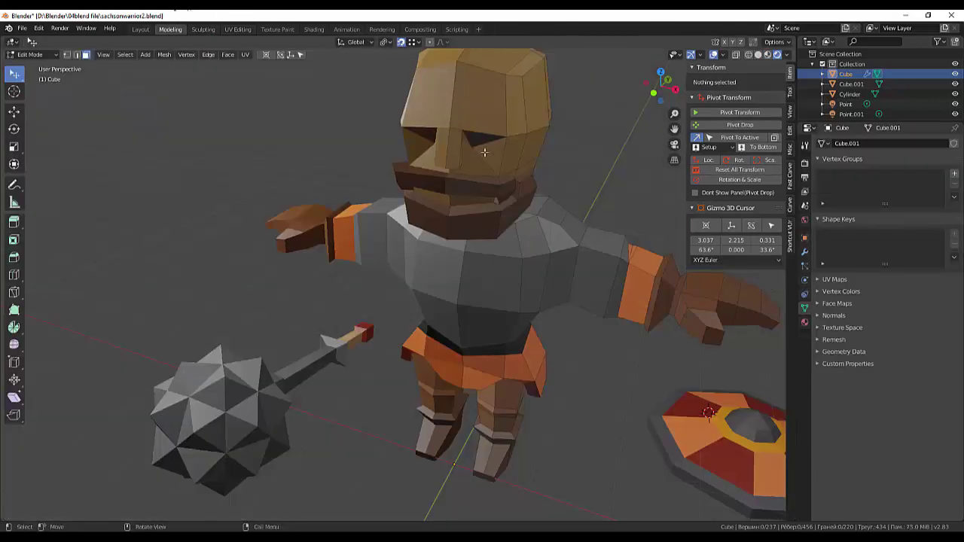
scroll(474, 141, up, 2)
scroll(467, 147, down, 3)
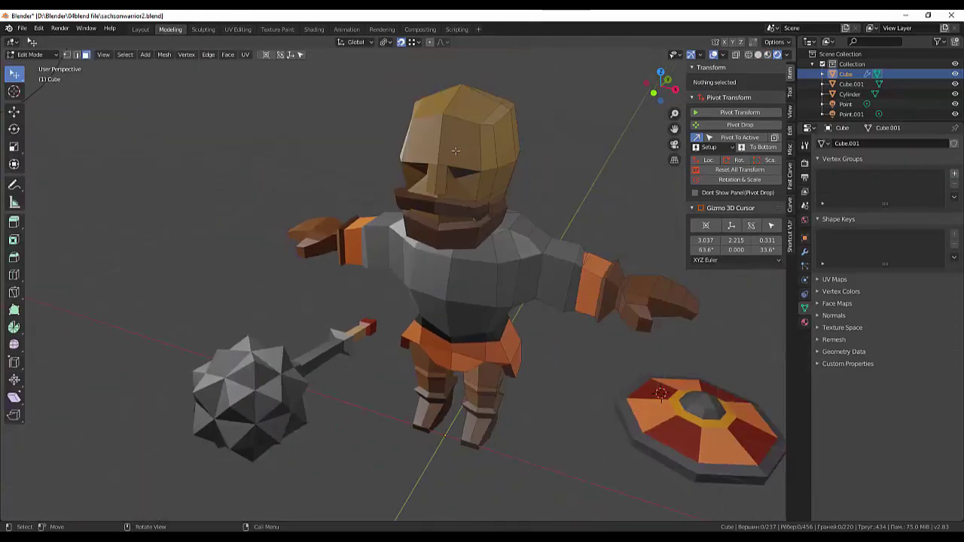
click(456, 150)
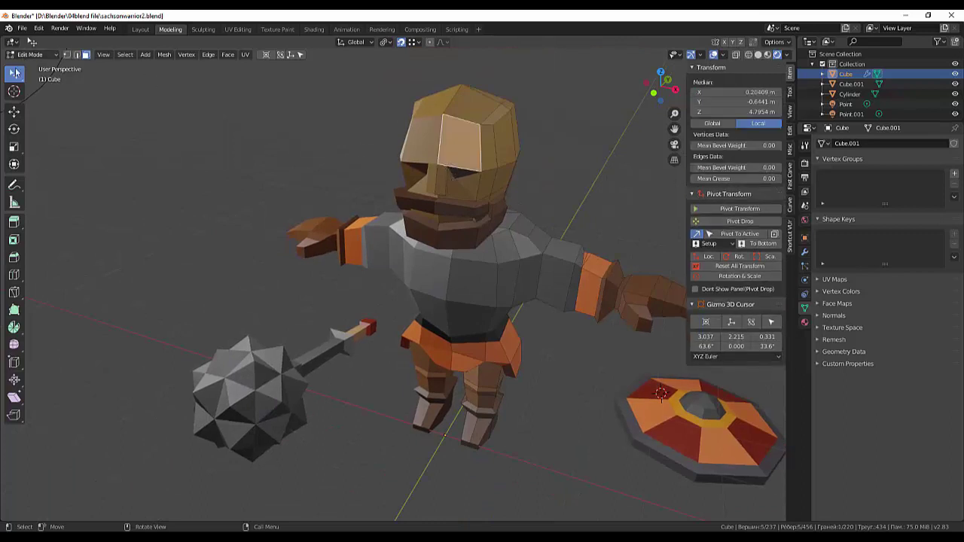
Step: In vertex select mode, shift two helmet vertices beside the eye slit
click(67, 54)
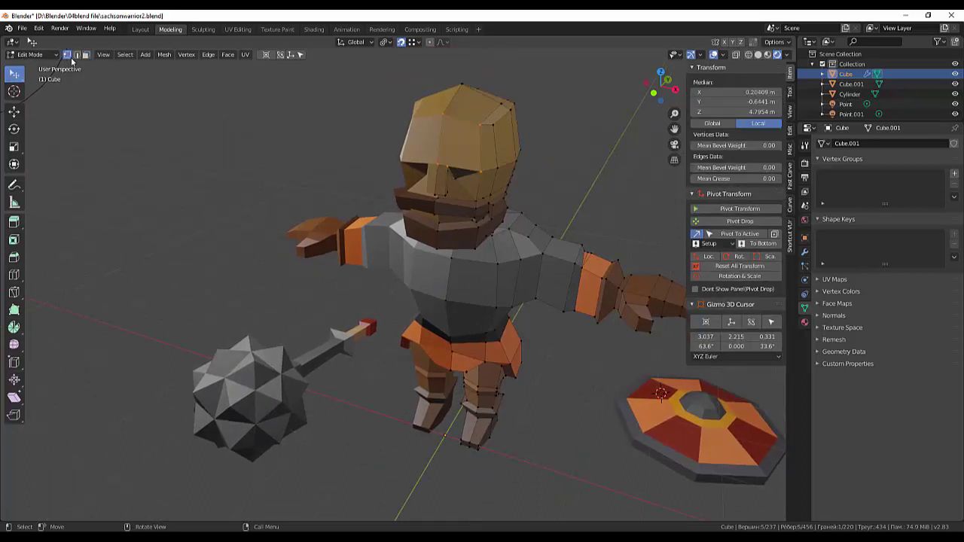
click(437, 164)
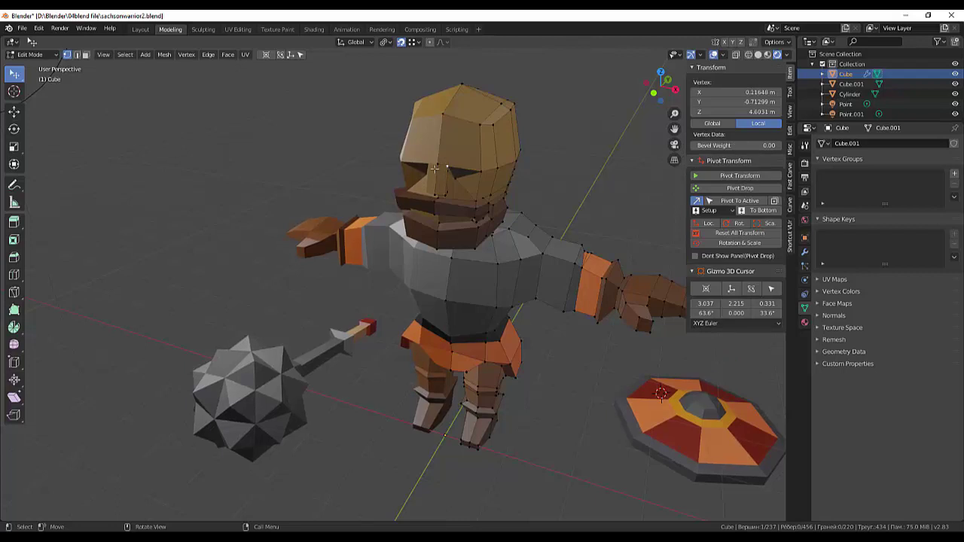
shift+click(443, 157)
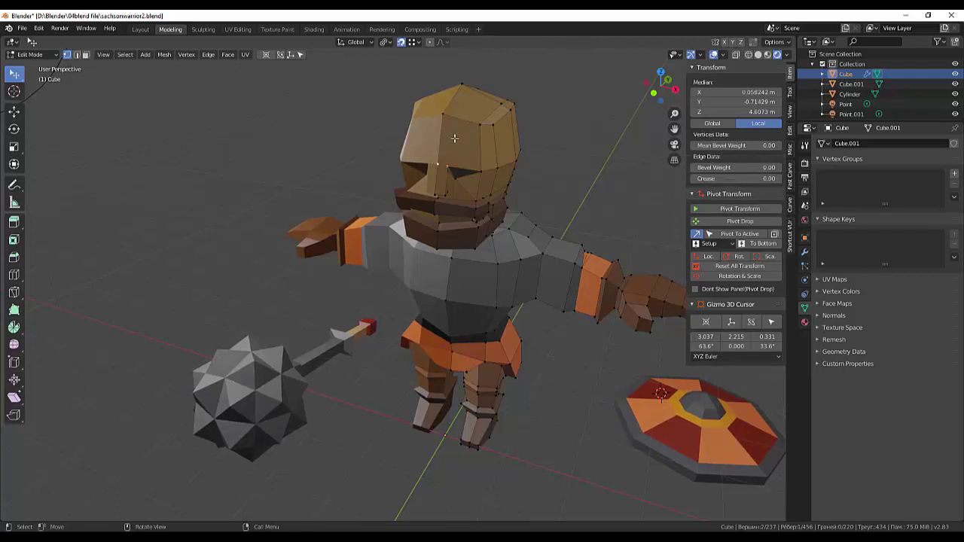
key(g)
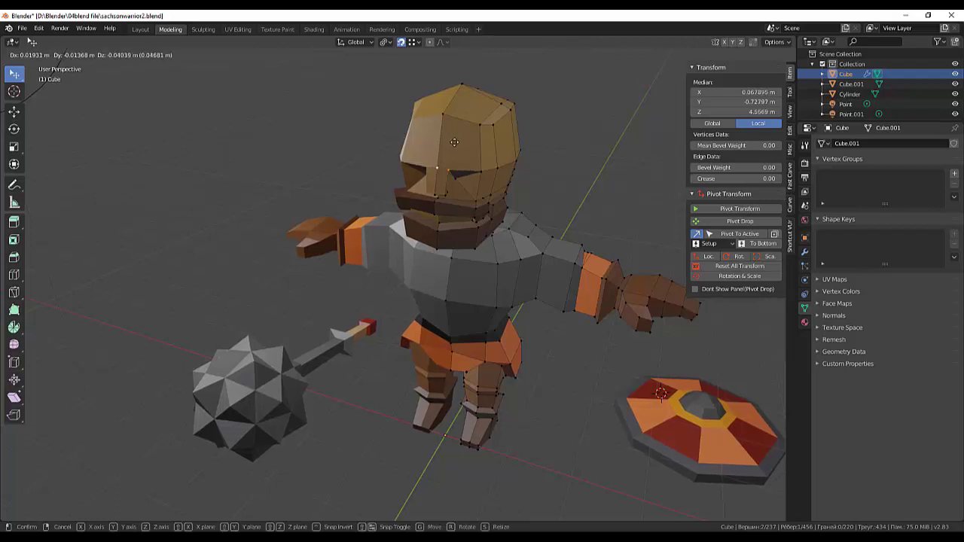
click(452, 142)
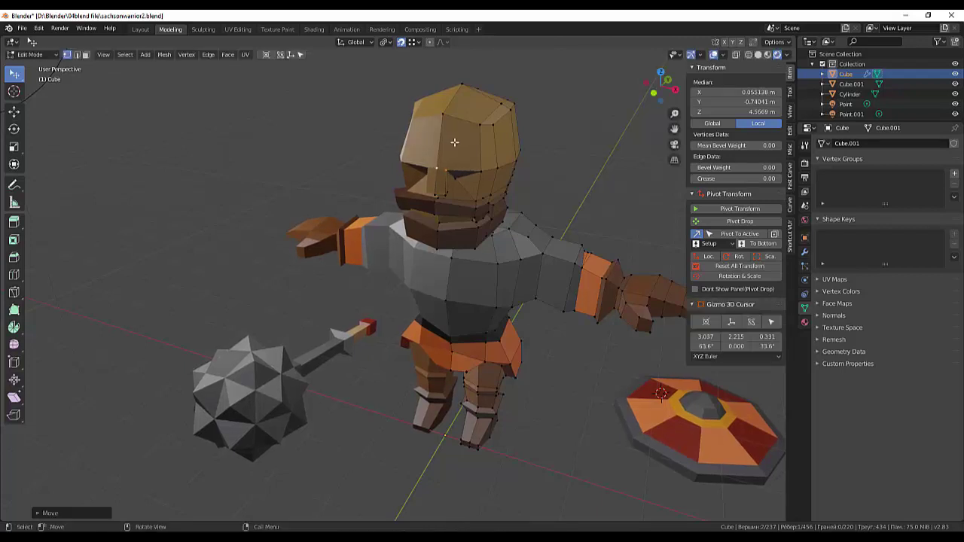
key(alt+a)
mouse_move(452, 141)
middle_down()
mouse_move(627, 128)
mouse_move(613, 140)
mouse_move(640, 154)
mouse_move(579, 147)
mouse_move(603, 129)
mouse_move(659, 195)
mouse_move(587, 219)
mouse_move(545, 113)
mouse_move(550, 124)
mouse_move(535, 131)
middle_up()
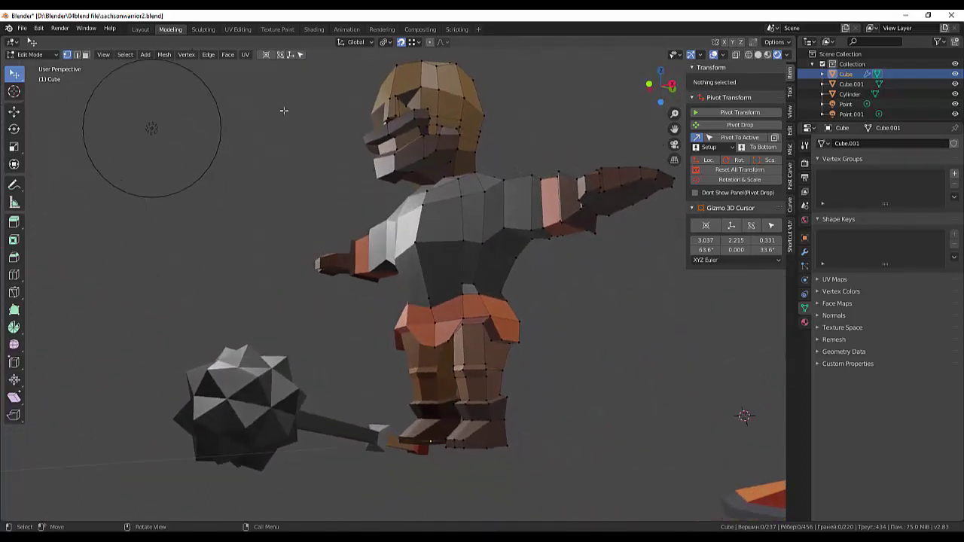
Step: Select two beard vertices and move them to refine the beard shape
click(413, 110)
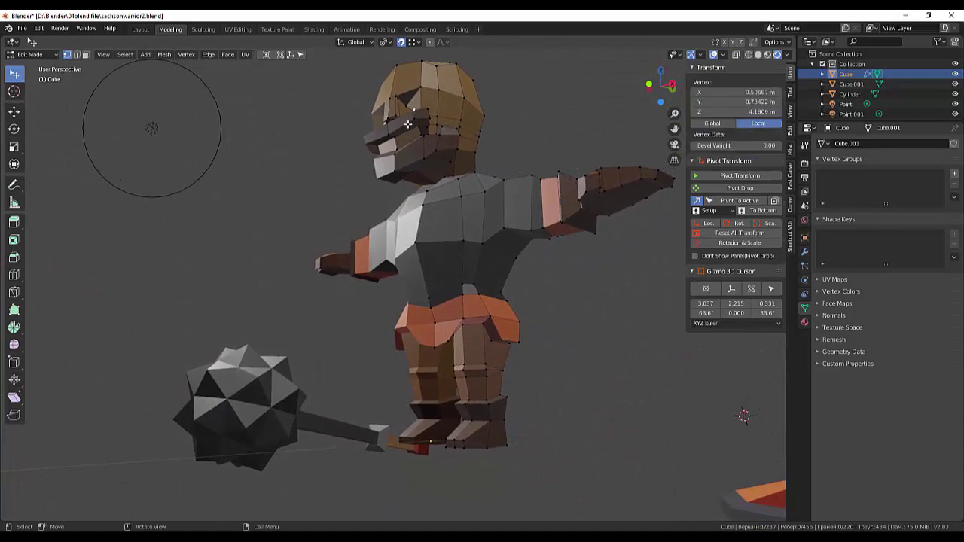
shift+click(463, 122)
middle_drag(478, 121, 487, 174)
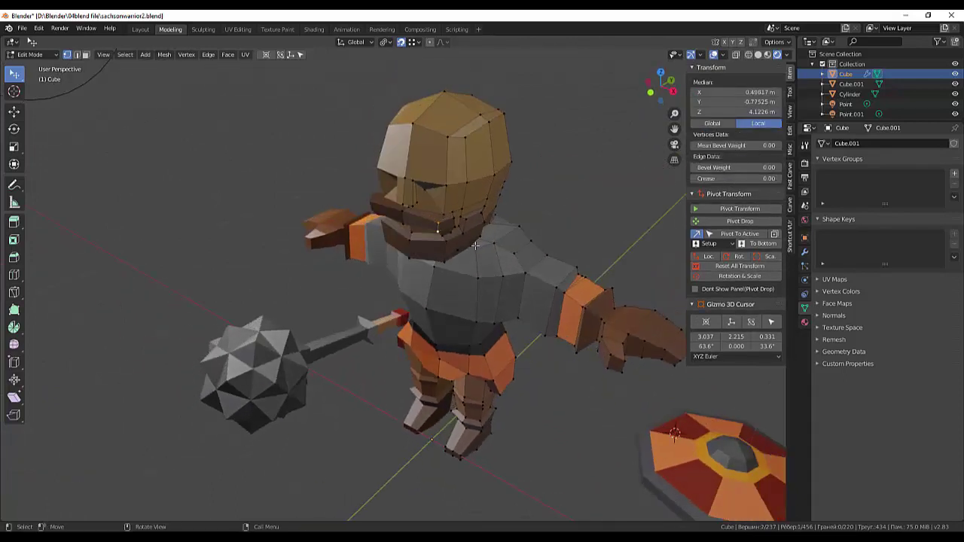
key(g)
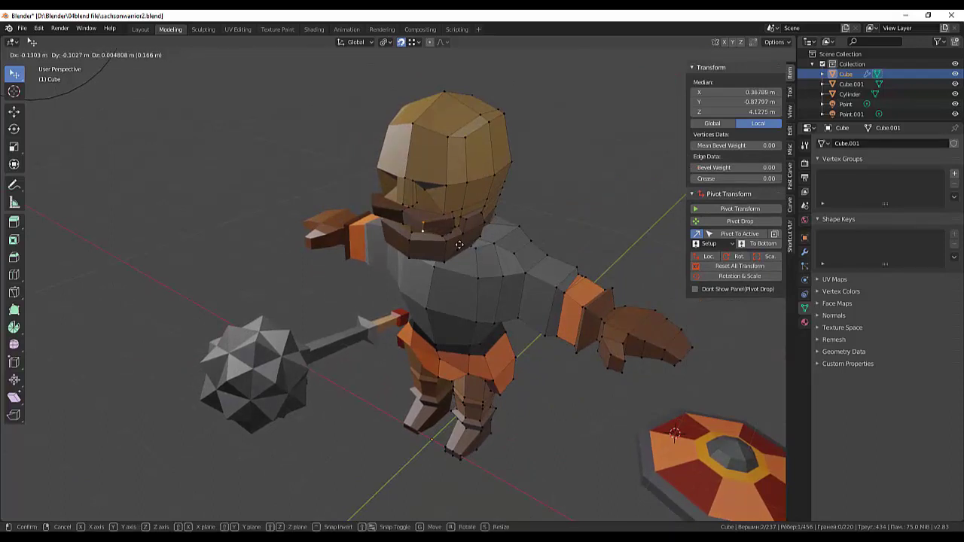
click(462, 239)
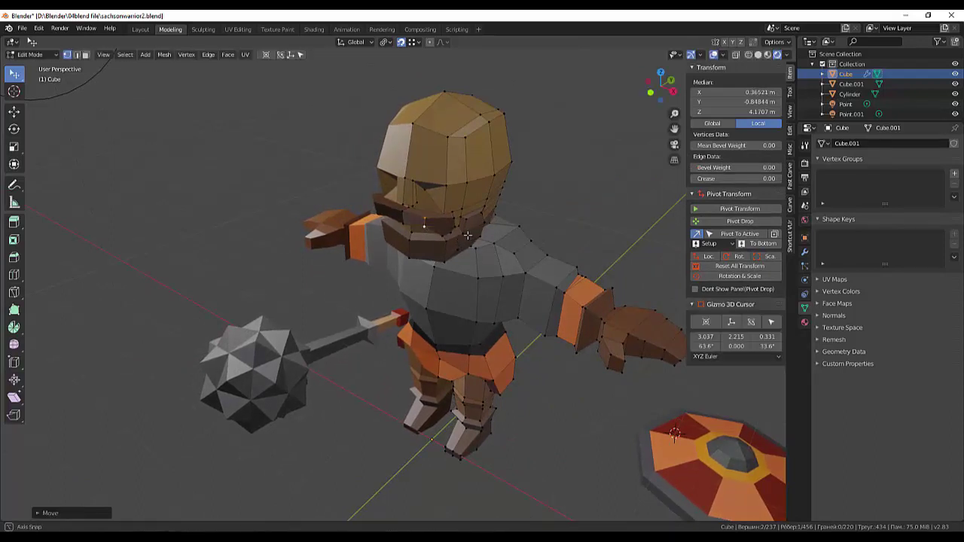
mouse_move(461, 240)
middle_down()
mouse_move(446, 177)
mouse_move(524, 200)
mouse_move(423, 285)
middle_up()
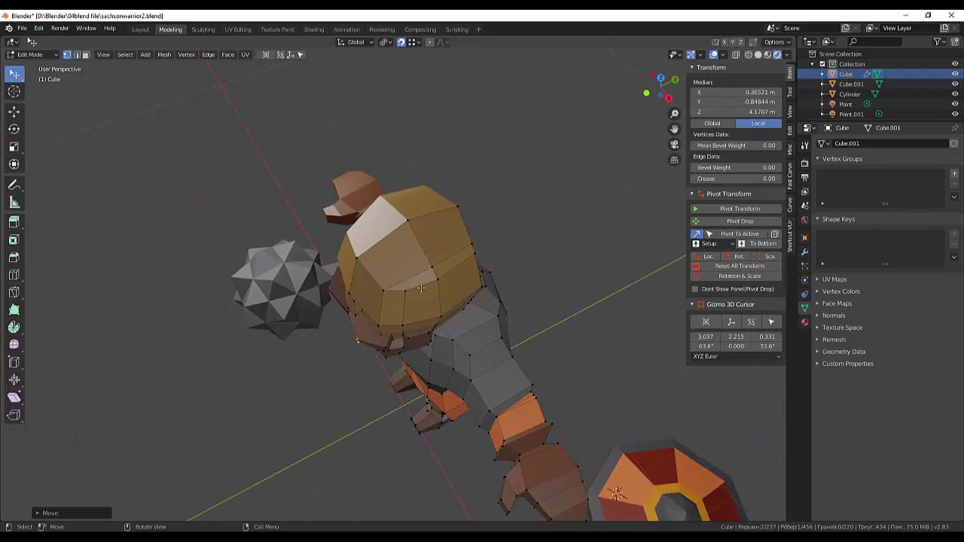
Step: Move the selected vertices near the chin, then nudge a single vertex on the helmet front
key(g)
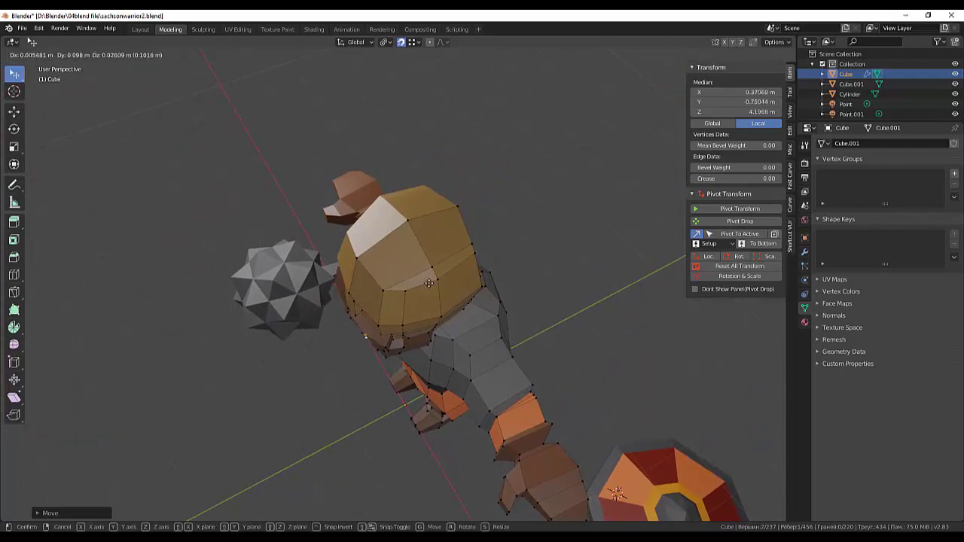
click(430, 280)
mouse_move(429, 280)
middle_down()
mouse_move(437, 254)
mouse_move(563, 236)
mouse_move(528, 181)
middle_up()
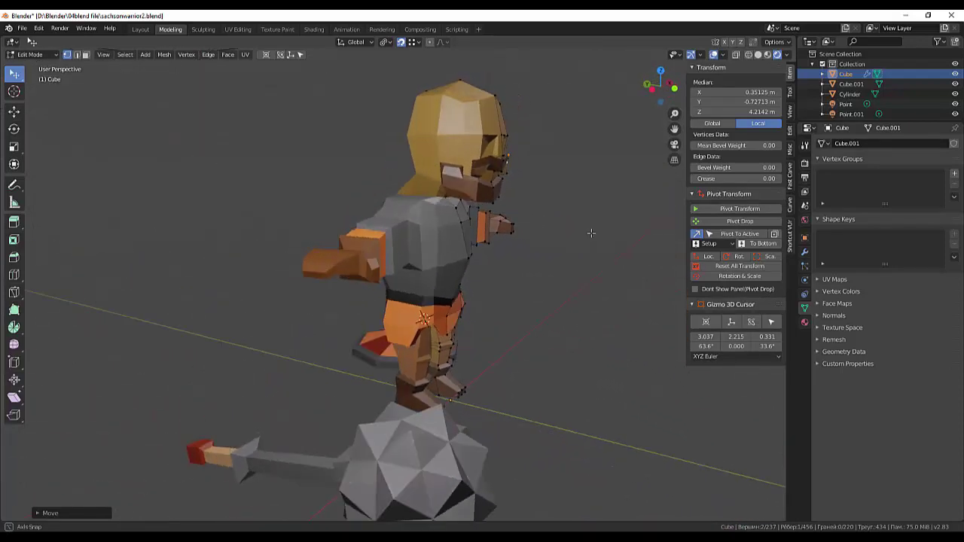
click(508, 173)
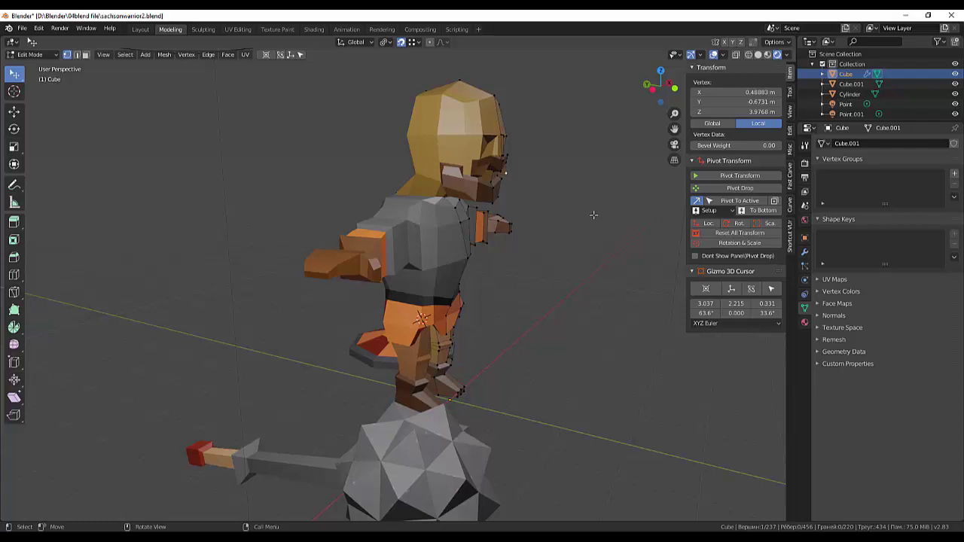
key(g)
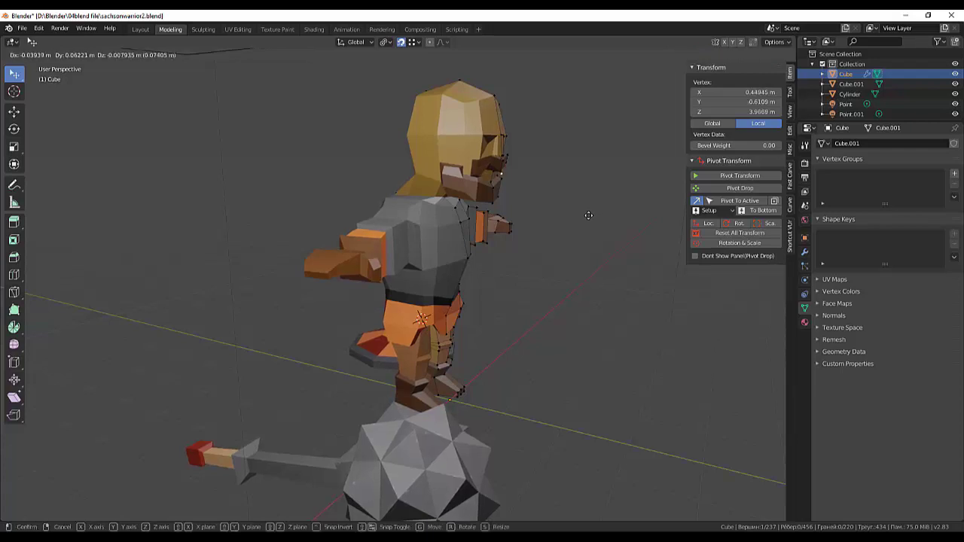
click(588, 216)
mouse_move(604, 192)
middle_down()
mouse_move(602, 234)
mouse_move(573, 249)
mouse_move(505, 250)
mouse_move(462, 226)
middle_up()
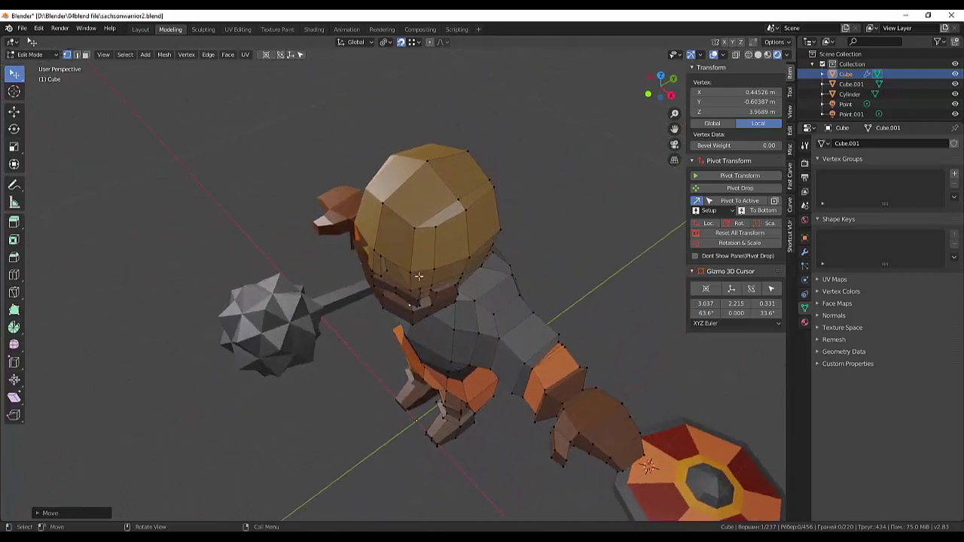
Step: Select two helmet-rim vertices and grab-move them, retrying after one cancelled move
click(398, 288)
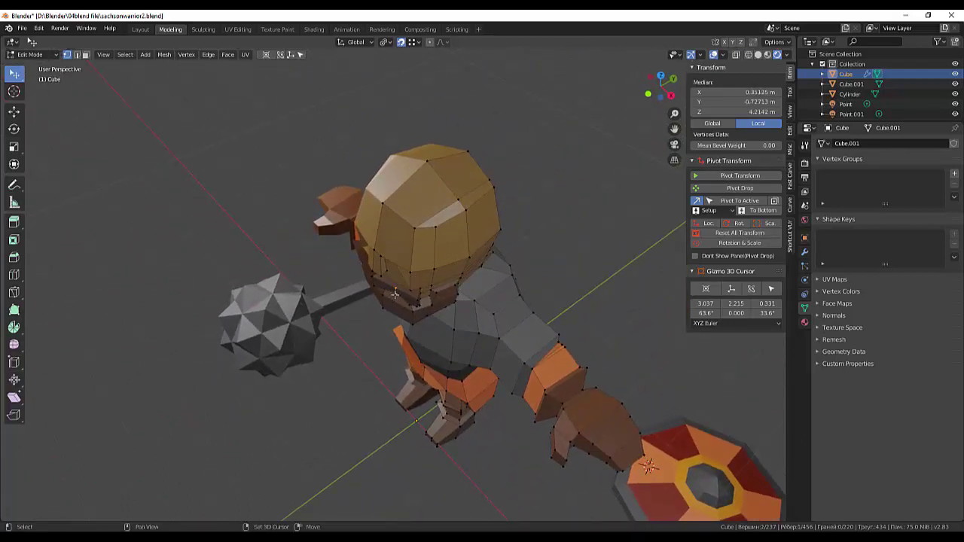
shift+click(403, 295)
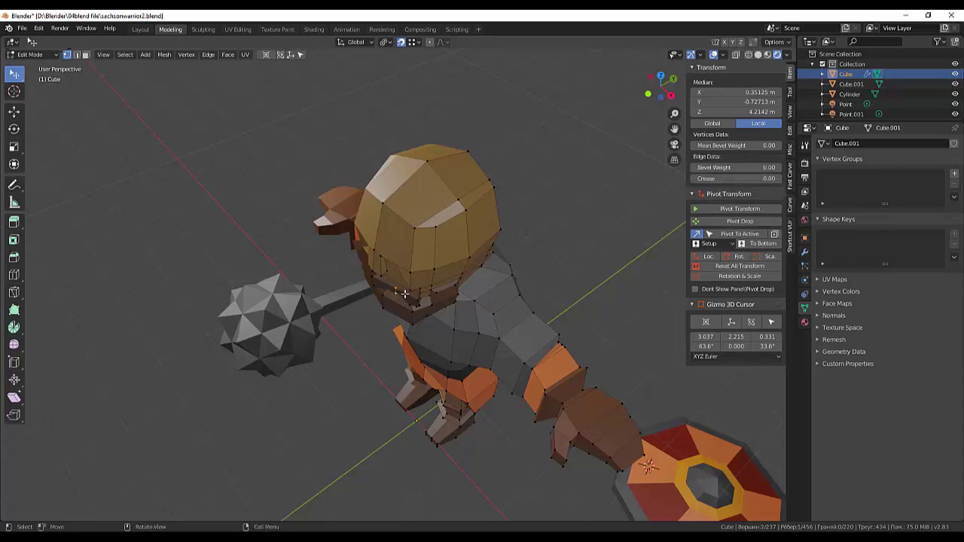
key(g)
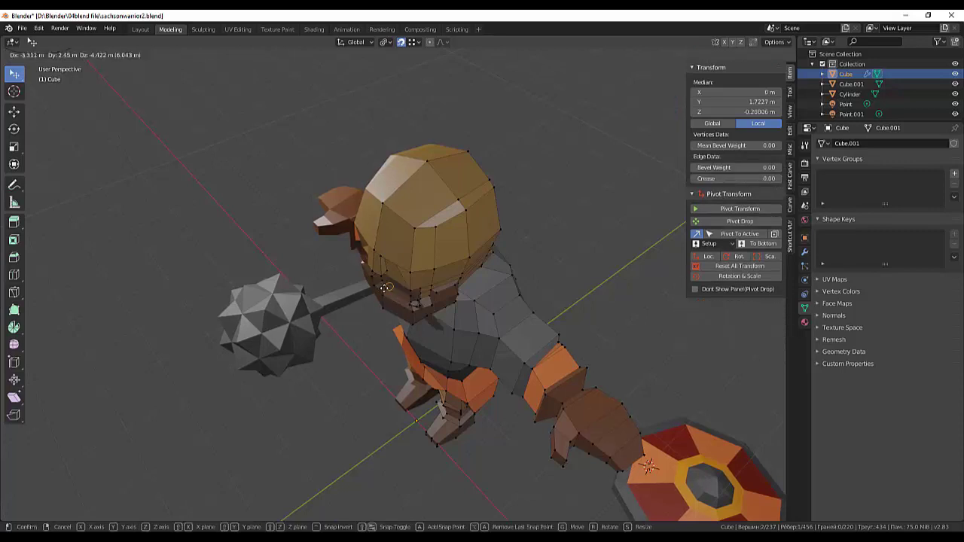
right_click(385, 287)
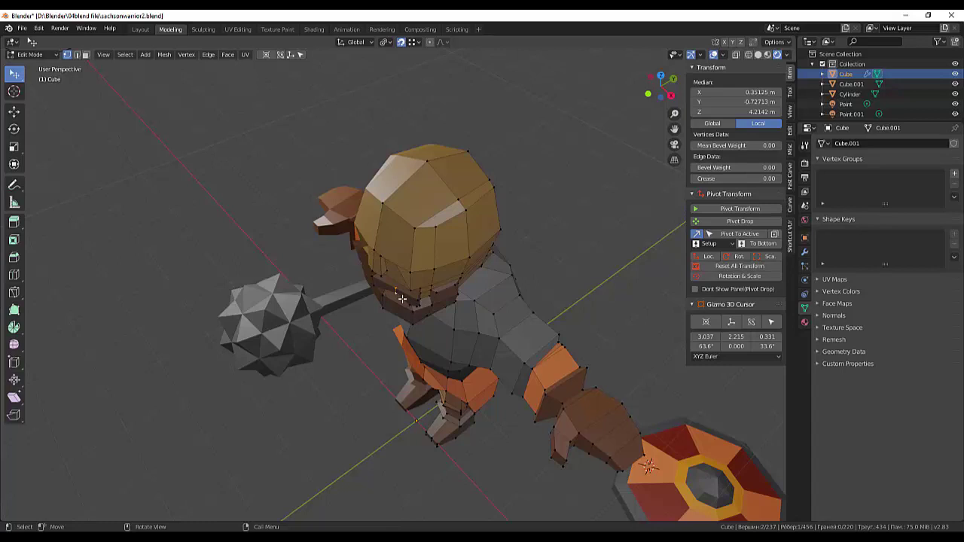
key(g)
click(402, 299)
middle_drag(480, 178, 411, 268)
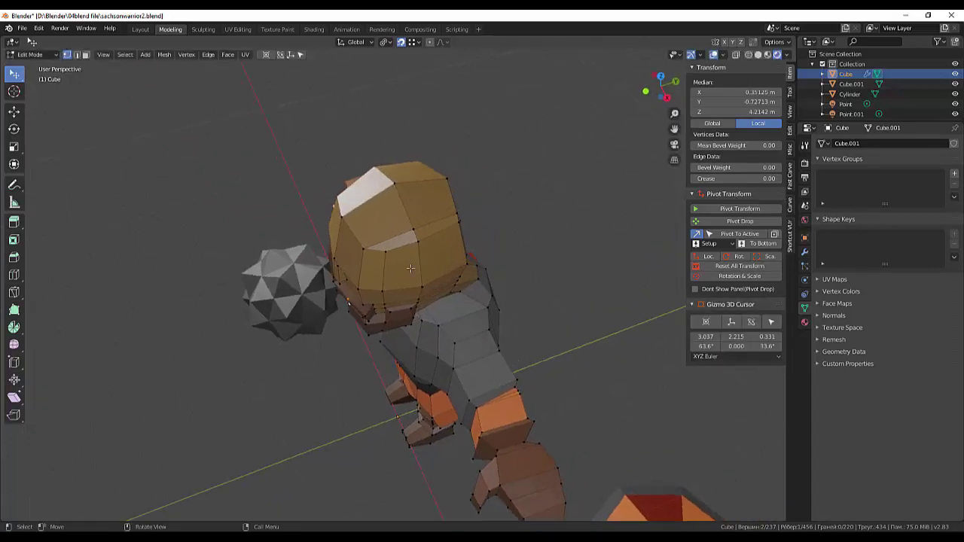
Step: Shift the rim vertices along Y with the Move tool gizmo
click(13, 111)
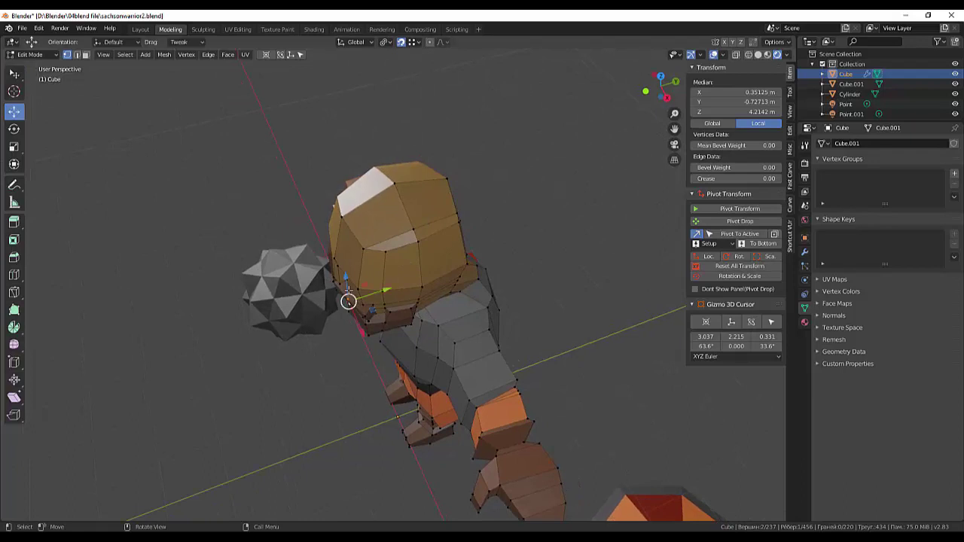
drag(369, 295, 379, 293)
click(527, 258)
mouse_move(527, 258)
middle_down()
mouse_move(518, 202)
mouse_move(590, 187)
mouse_move(547, 181)
middle_up()
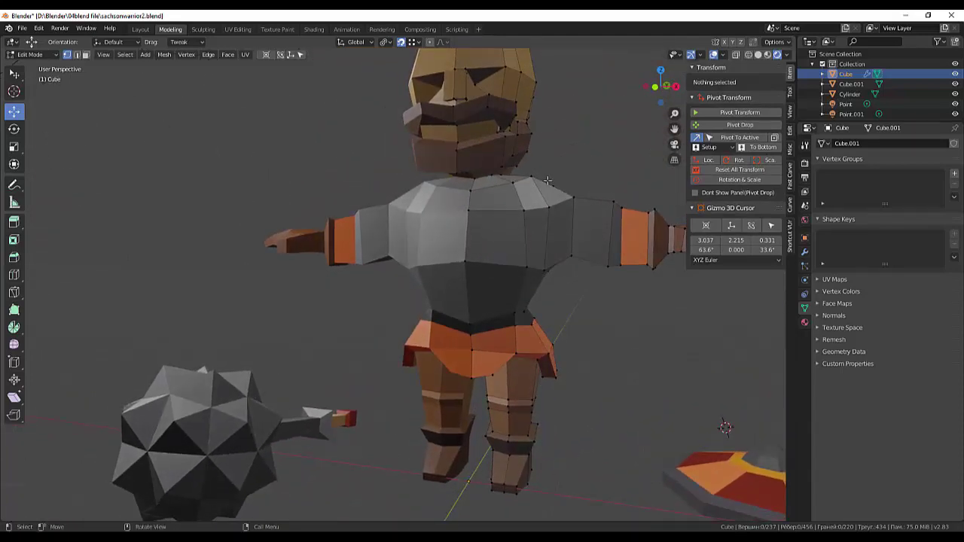
Step: Pull the jaw-side beard vertices inward along X with the Move gizmo
click(517, 104)
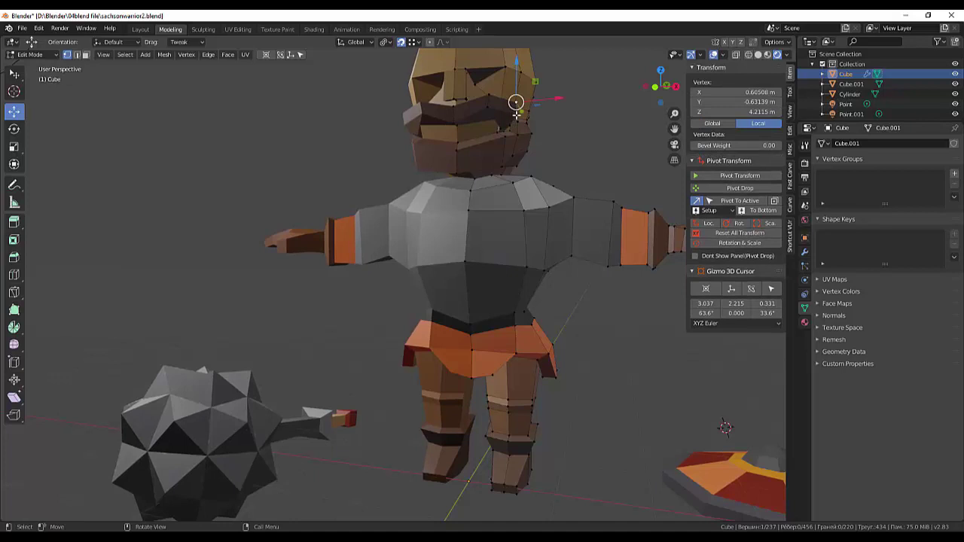
shift+click(517, 101)
drag(556, 107, 552, 107)
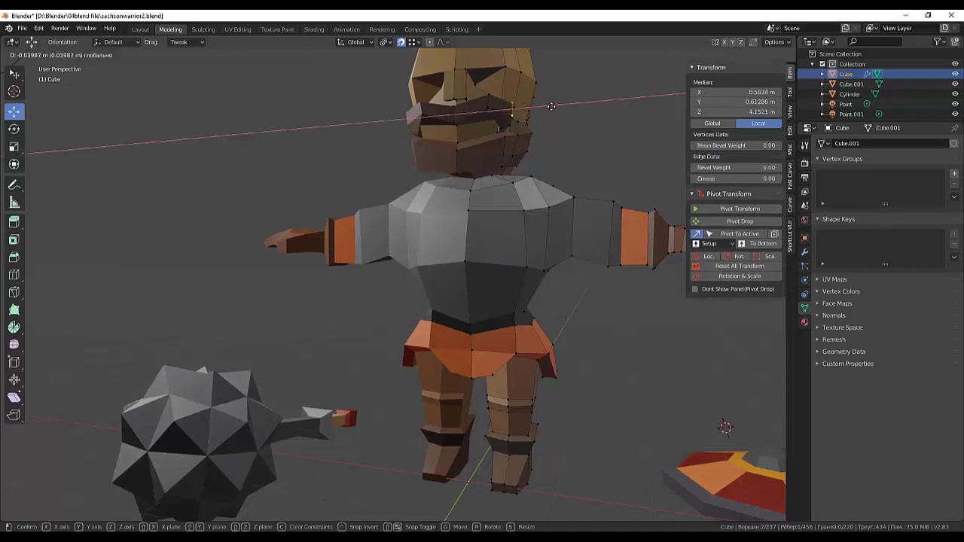
click(546, 106)
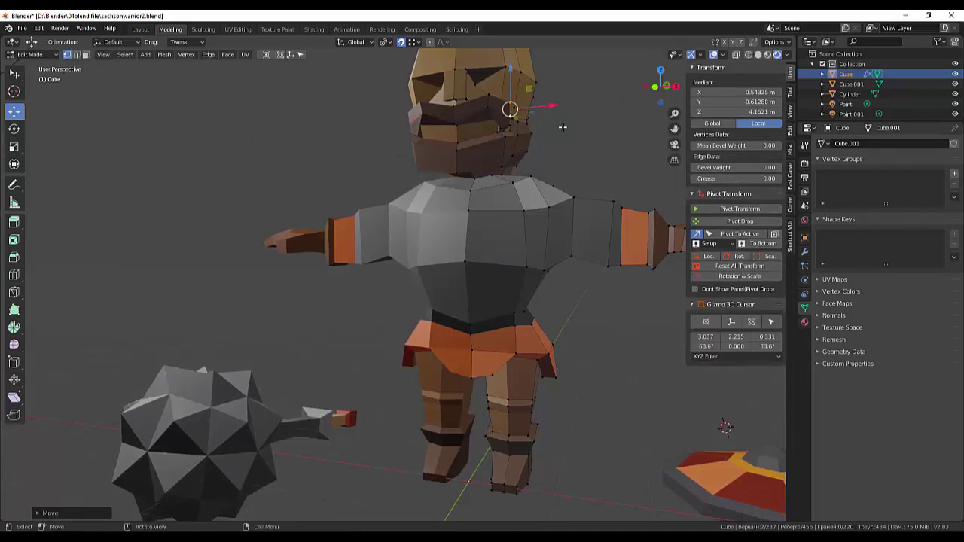
click(586, 136)
middle_drag(595, 135, 663, 143)
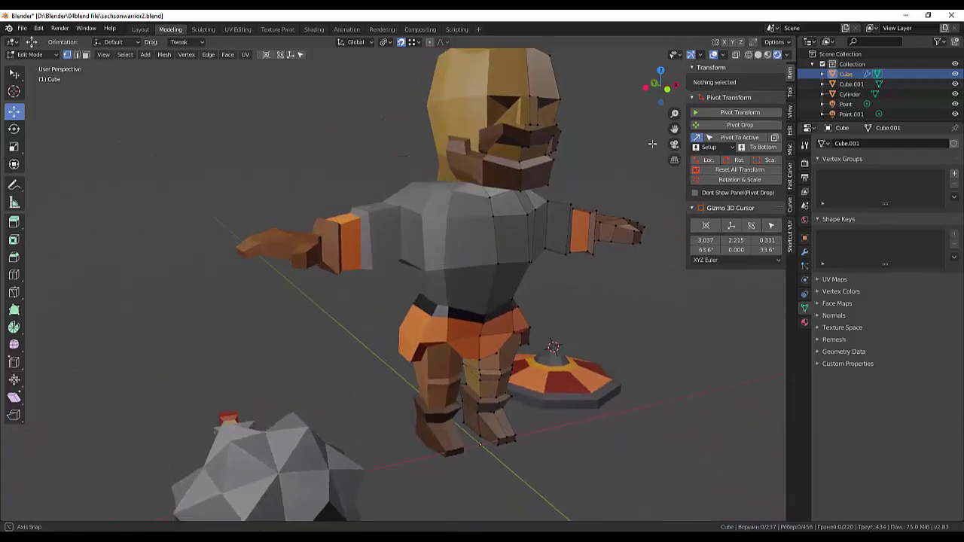
Step: Select another beard vertex and switch to the Layout workspace to review the model
scroll(663, 148, up, 4)
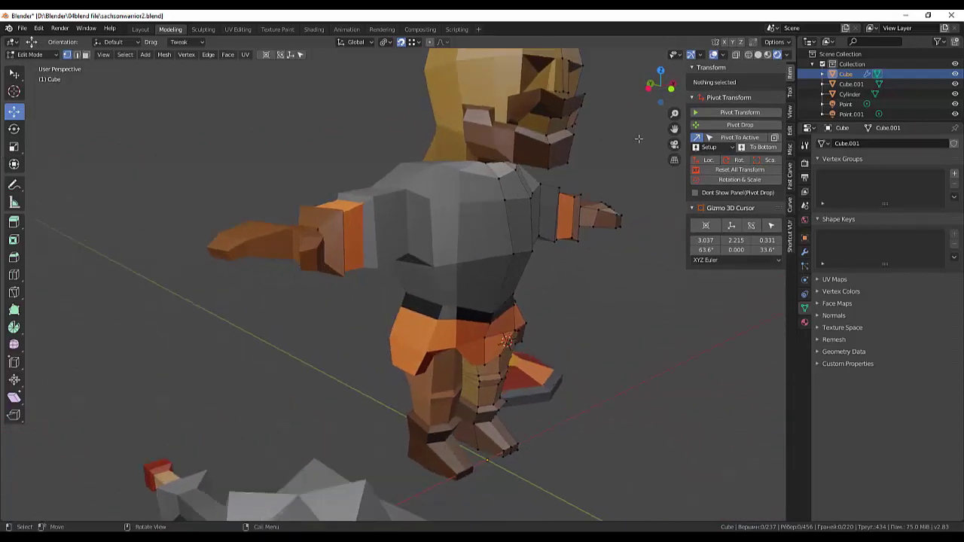
mouse_move(676, 146)
middle_down()
mouse_move(614, 155)
mouse_move(612, 143)
middle_up()
scroll(611, 143, down, 3)
scroll(612, 138, down, 2)
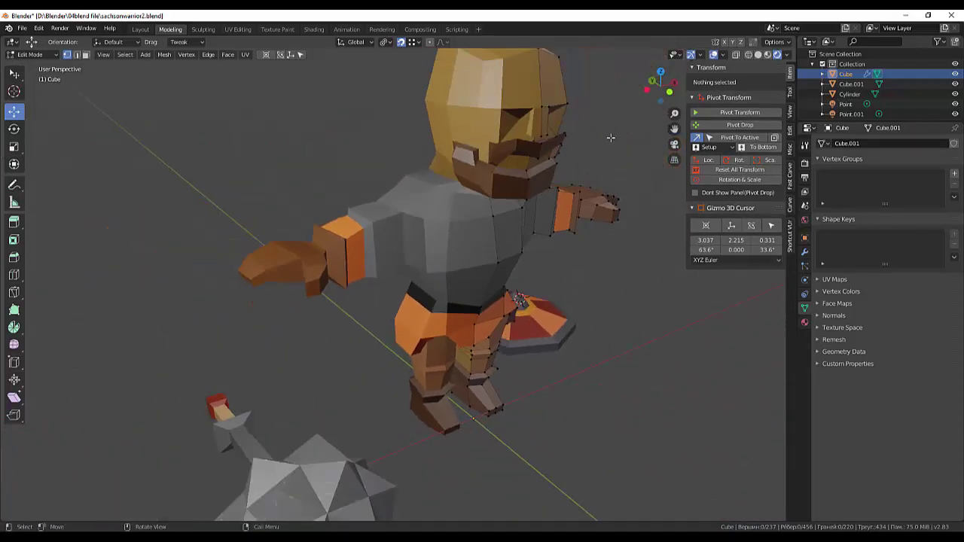
click(556, 153)
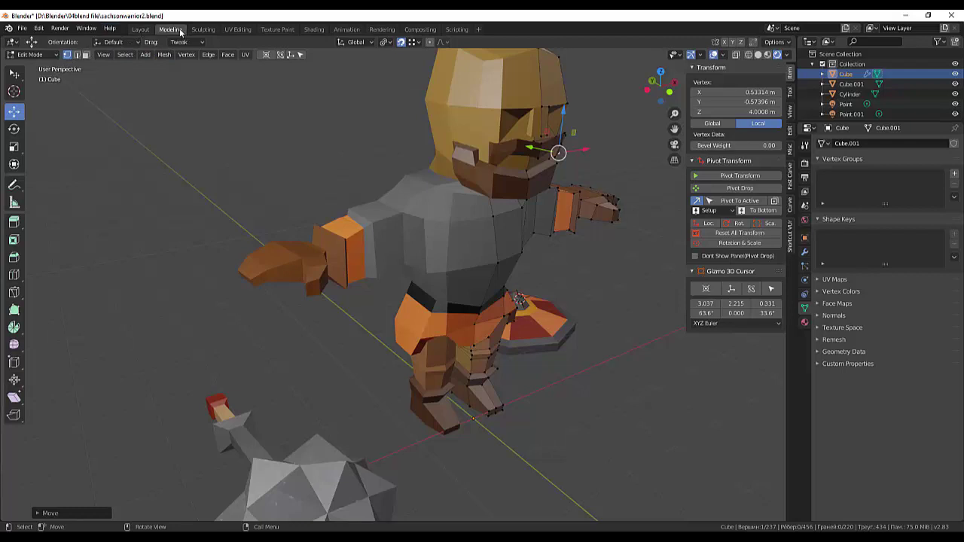
click(139, 30)
Step: Orbit and zoom around the palette-textured warrior to inspect its helmet eye slits, shoulder and arm
middle_drag(438, 122, 457, 133)
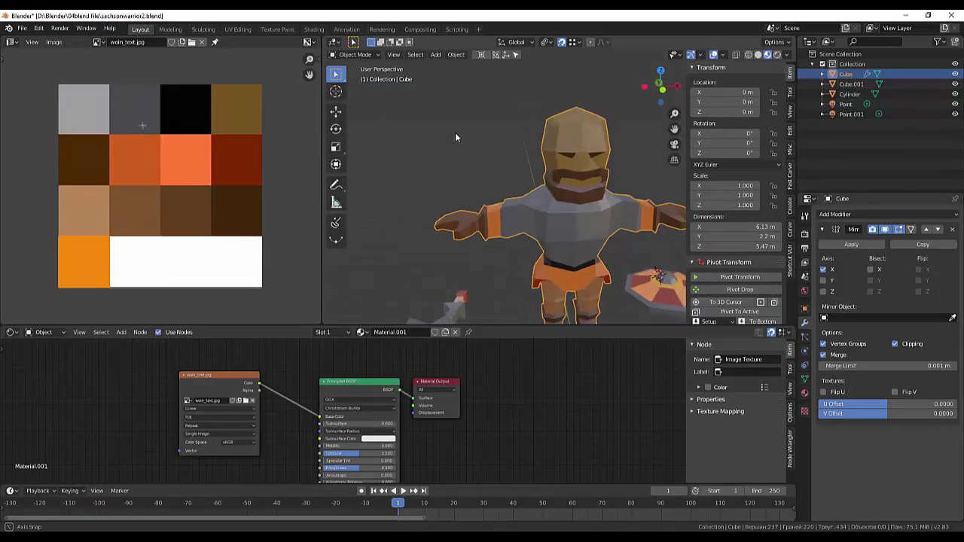
scroll(548, 176, up, 2)
middle_drag(547, 176, 427, 183)
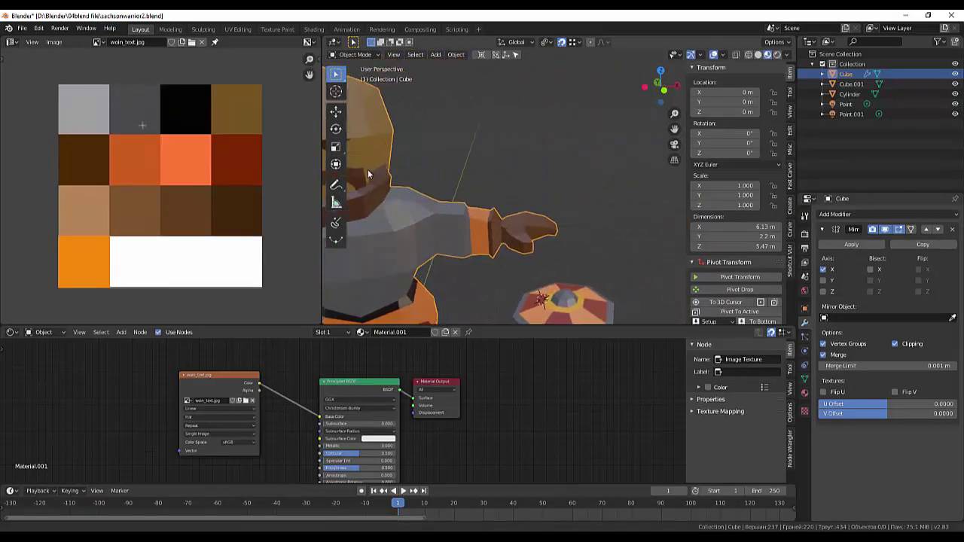
scroll(492, 171, up, 3)
scroll(491, 171, up, 2)
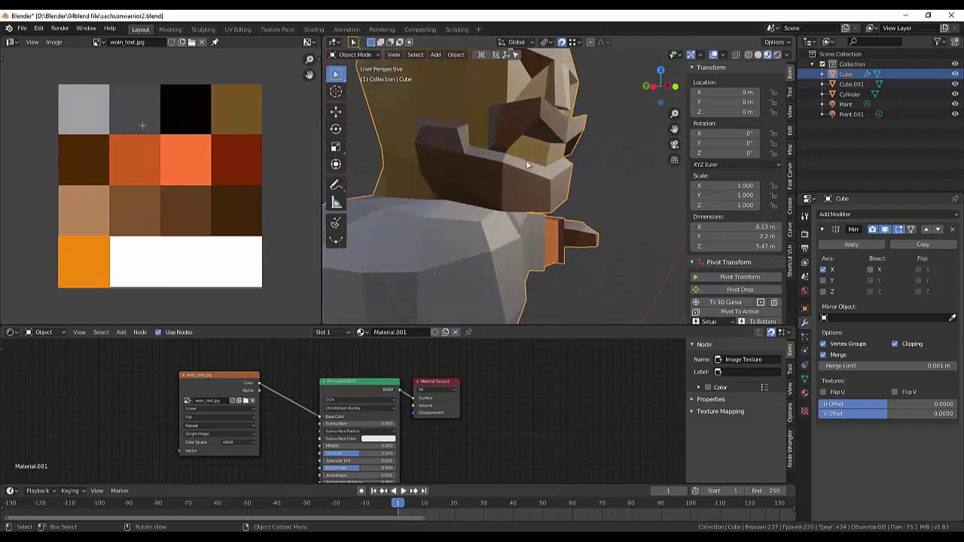
mouse_move(526, 159)
middle_down()
mouse_move(492, 174)
mouse_move(470, 155)
middle_up()
scroll(523, 174, down, 2)
scroll(517, 180, down, 3)
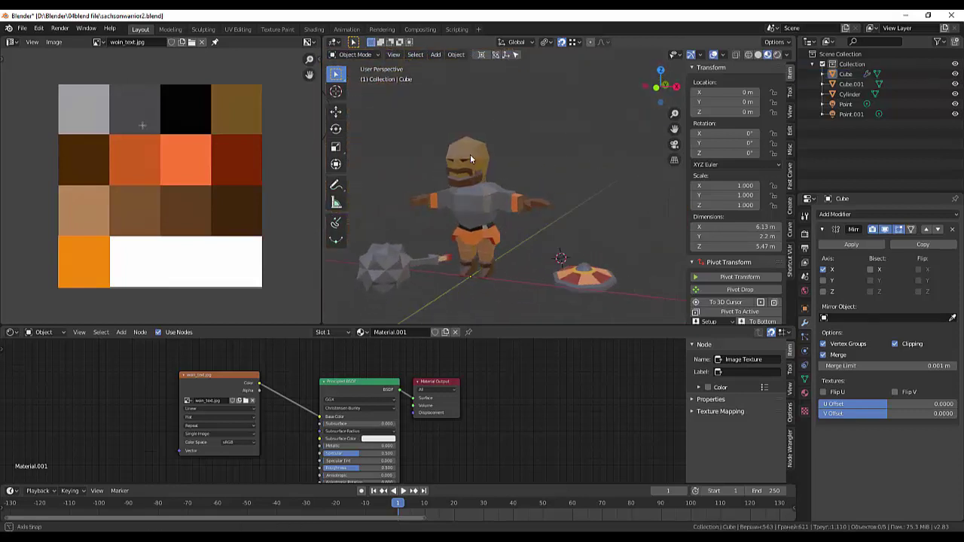